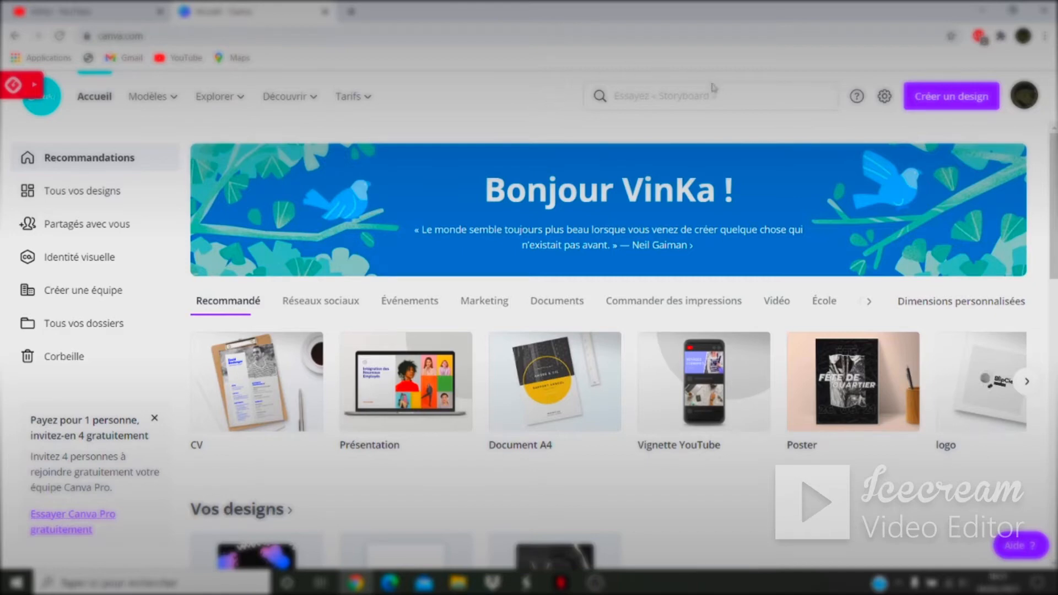
# Search the templates for "icône youtube" using the recent search suggestion.
pyautogui.click(654, 90)
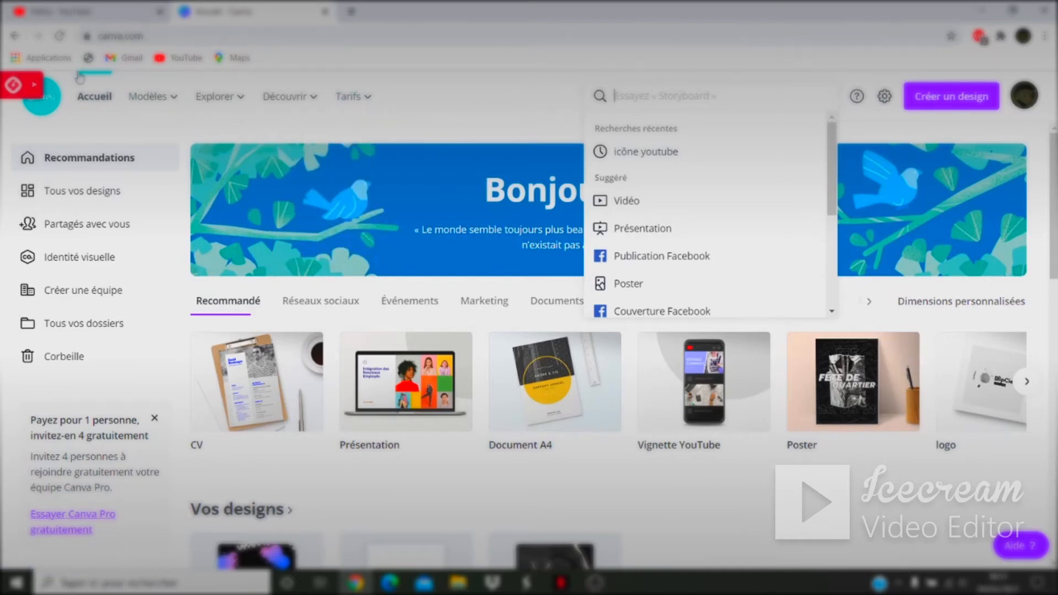
pyautogui.click(571, 99)
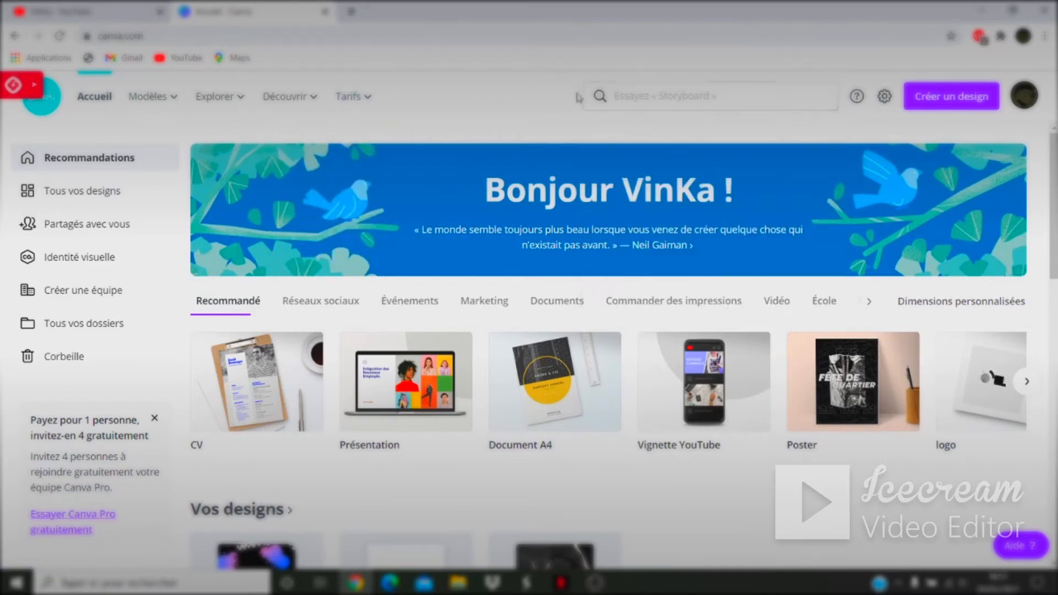
pyautogui.click(625, 97)
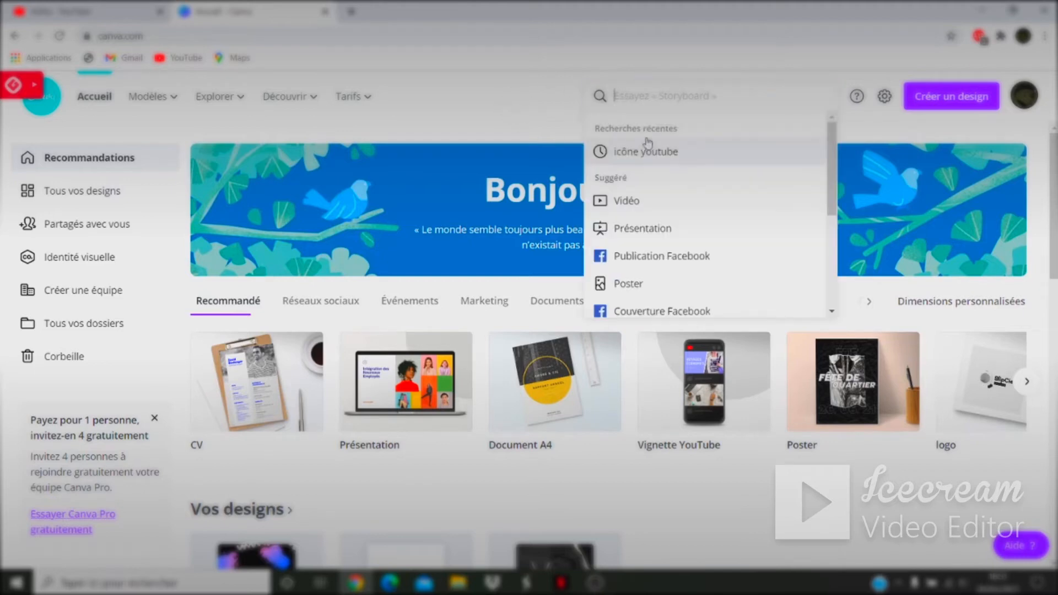
pyautogui.click(680, 153)
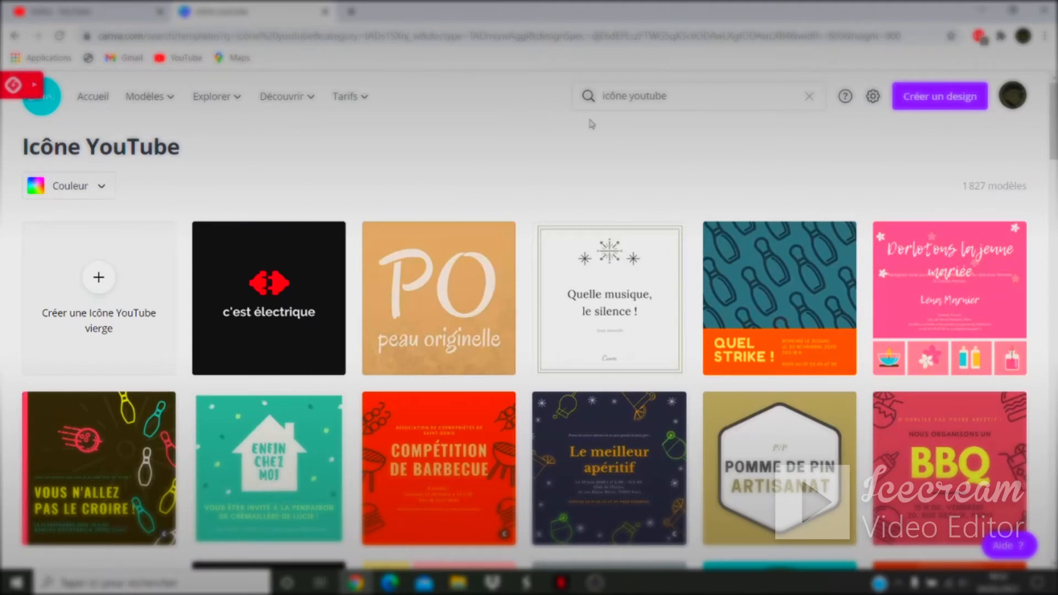
# Browse the YouTube icon template results to compare the available free and paid designs.
pyautogui.scroll(-4, 837, 148)
pyautogui.scroll(-6, 837, 147)
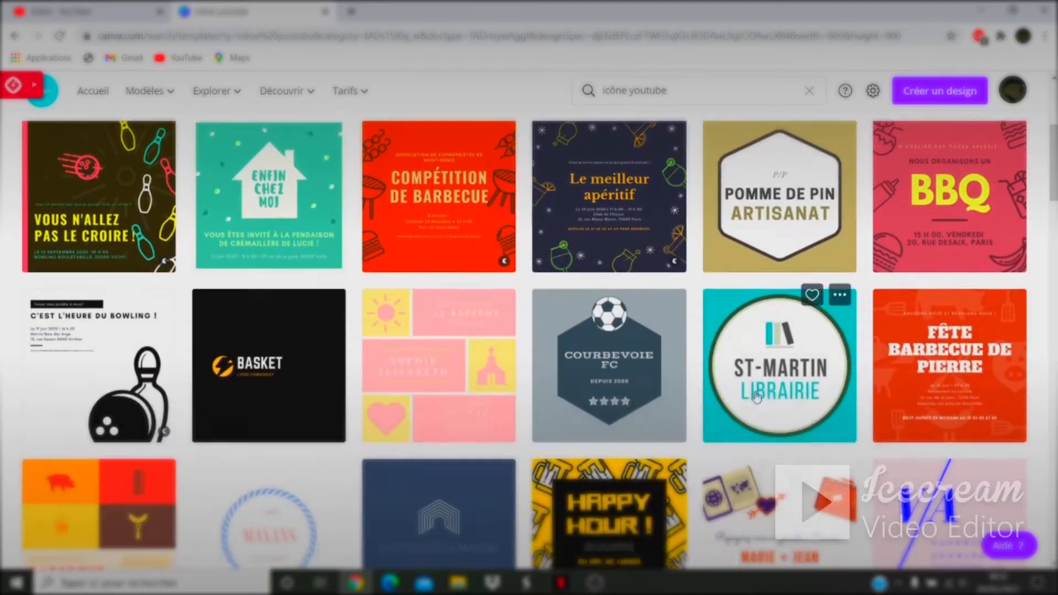
pyautogui.scroll(-5, 421, 229)
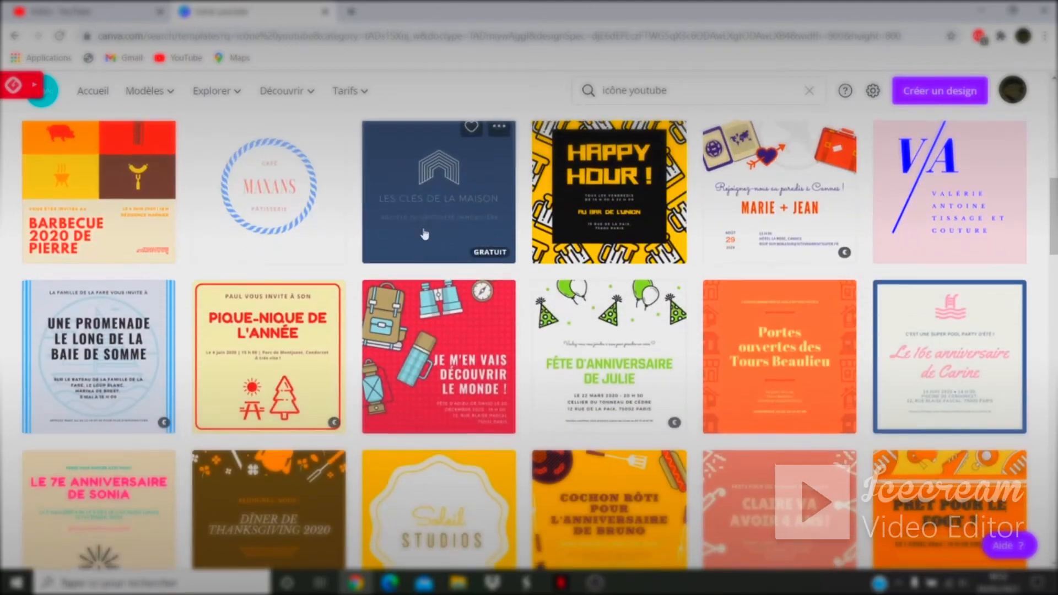
pyautogui.scroll(-3, 525, 268)
pyautogui.scroll(-1, 525, 268)
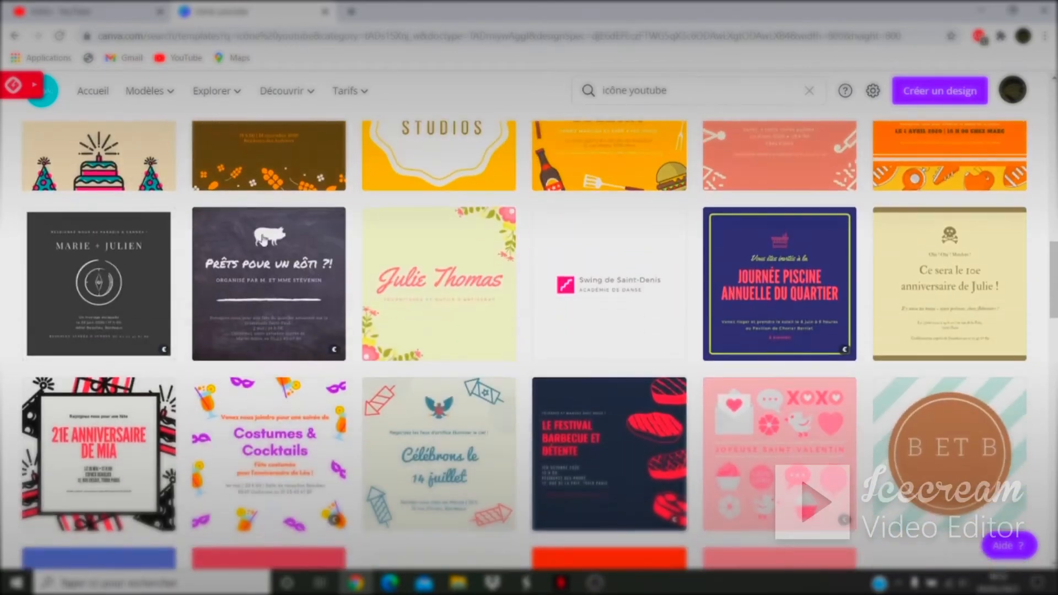
pyautogui.scroll(-2, 662, 287)
pyautogui.scroll(-5, 800, 329)
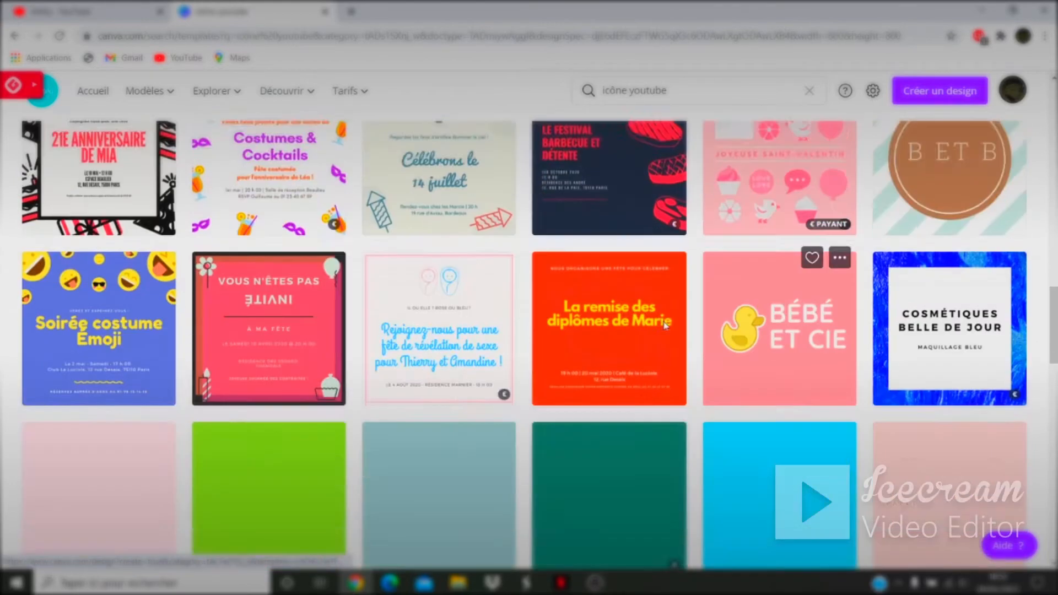
pyautogui.scroll(-7, 661, 429)
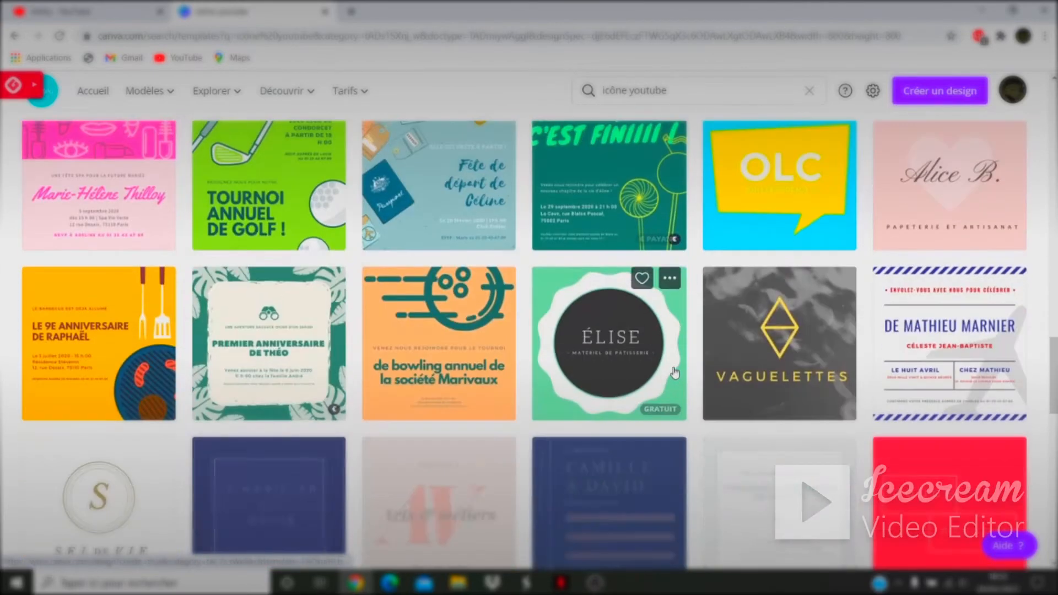
pyautogui.scroll(-7, 405, 297)
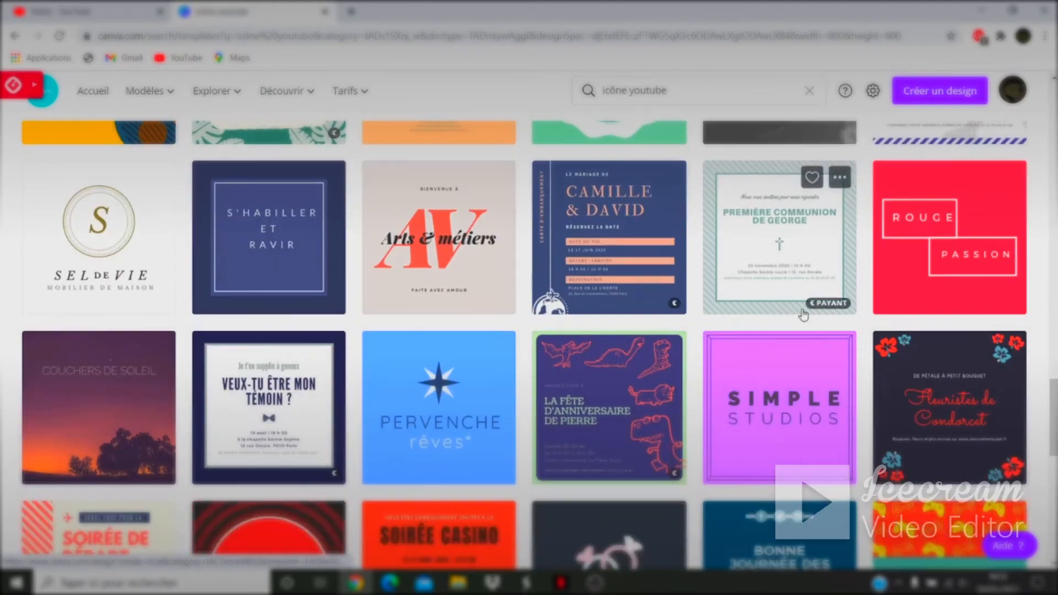
pyautogui.scroll(-8, 578, 274)
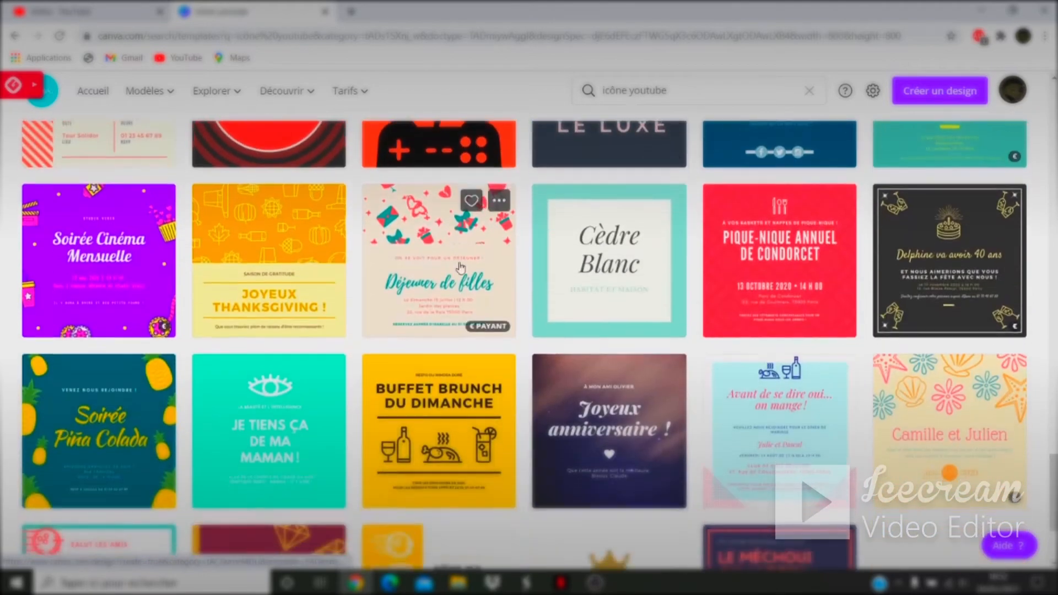
pyautogui.scroll(-8, 433, 255)
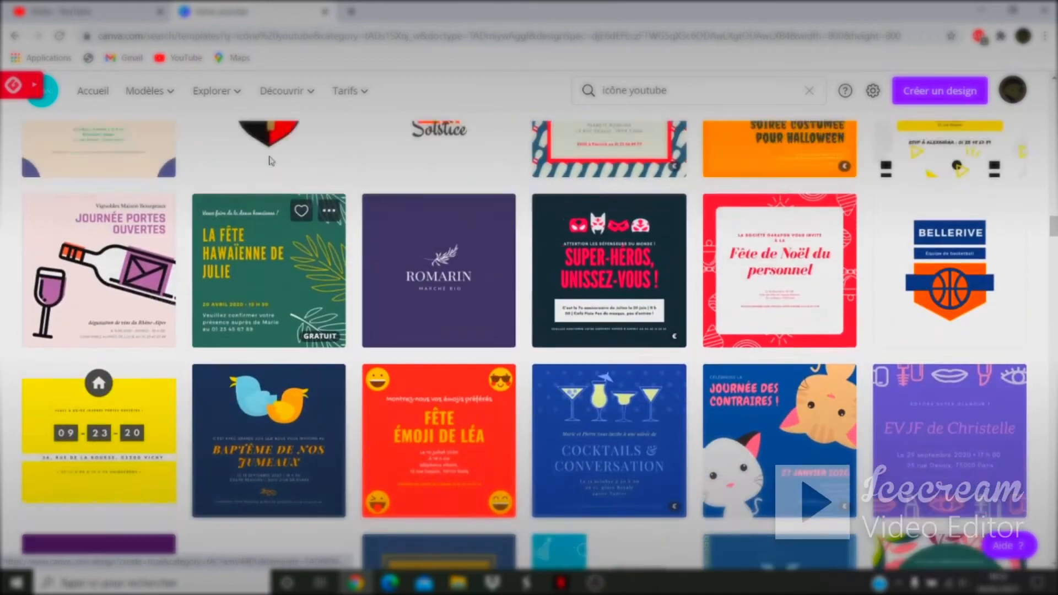
pyautogui.scroll(3, 226, 248)
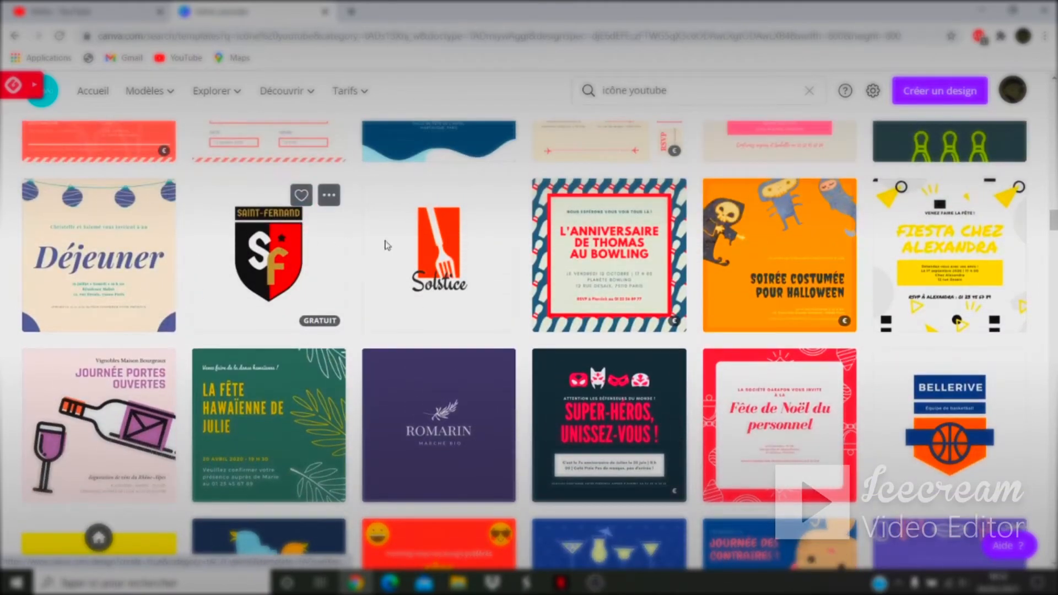
pyautogui.scroll(-8, 474, 220)
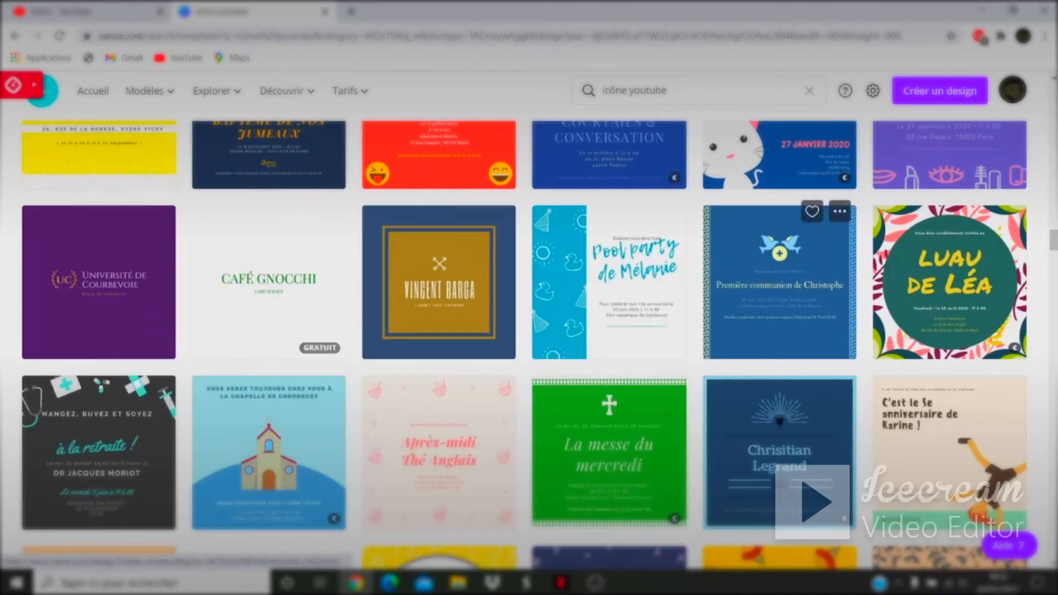
pyautogui.scroll(-4, 529, 162)
pyautogui.scroll(-3, 529, 162)
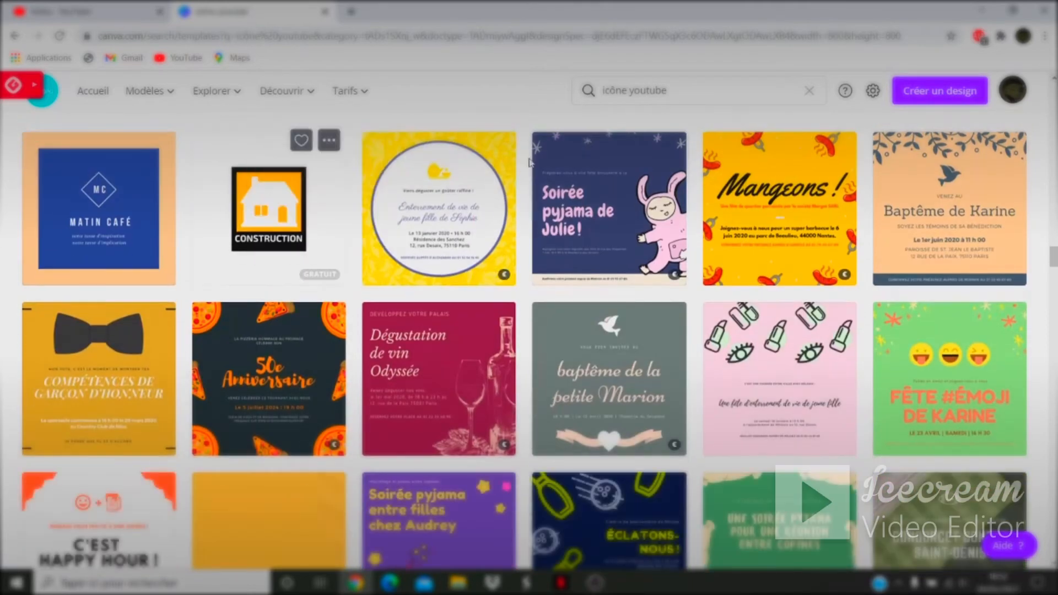
pyautogui.scroll(-5, 529, 163)
pyautogui.scroll(-1, 329, 252)
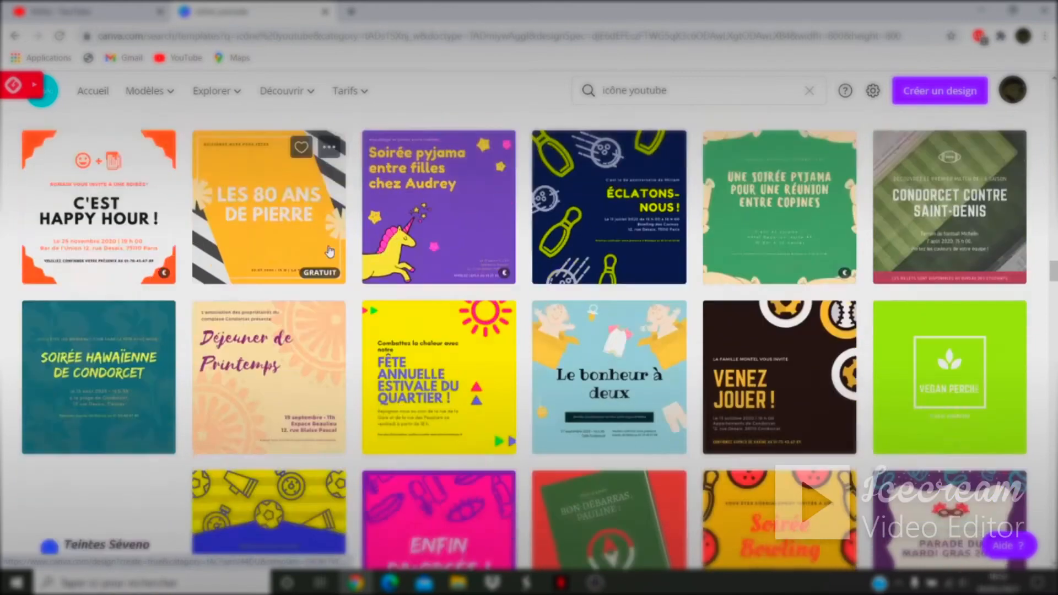
pyautogui.scroll(-4, 330, 252)
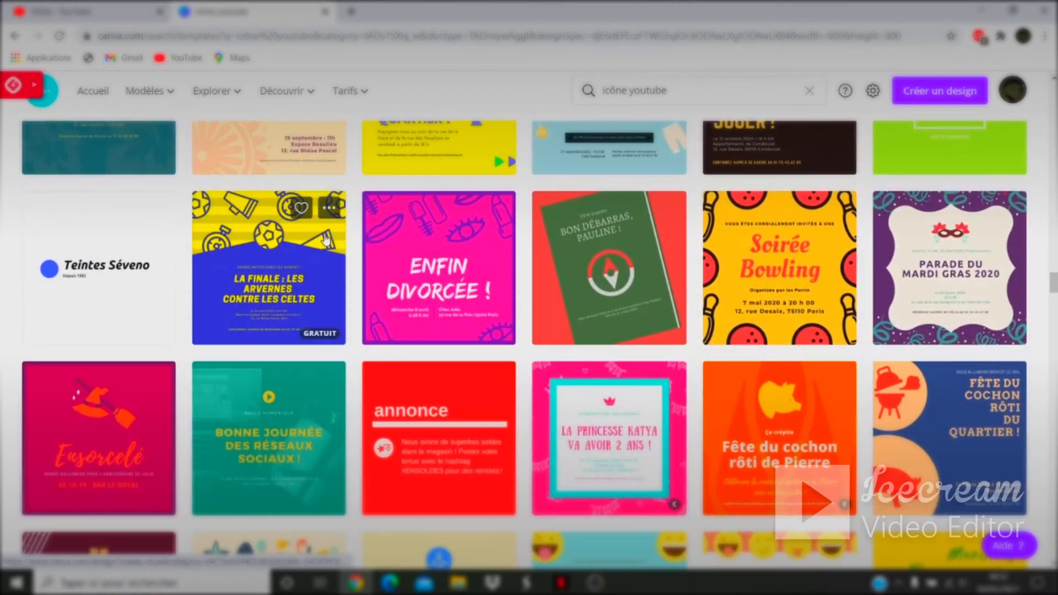
pyautogui.scroll(-1, 330, 242)
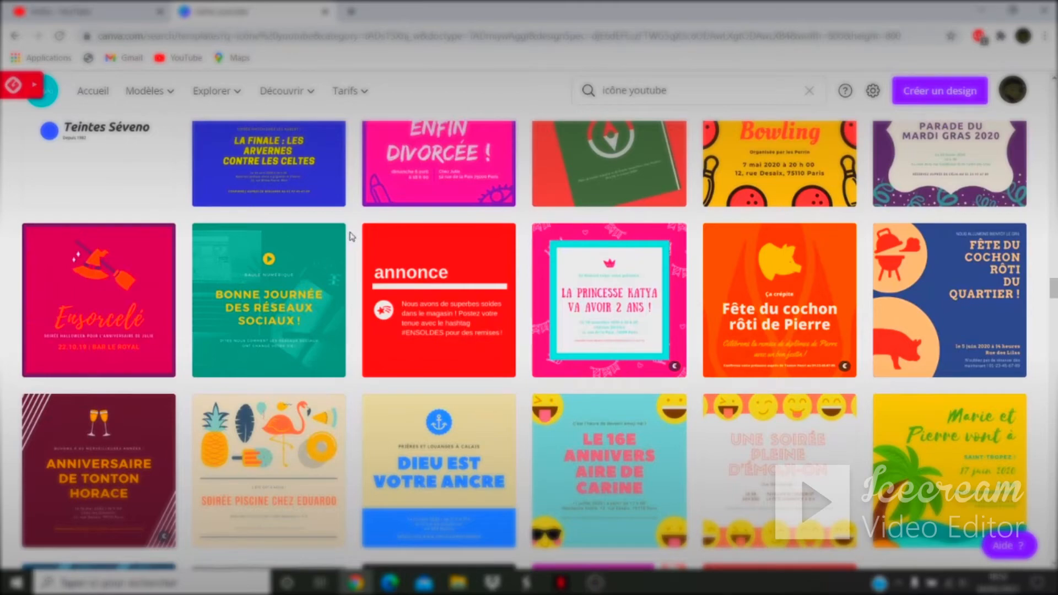
pyautogui.scroll(-10, 354, 229)
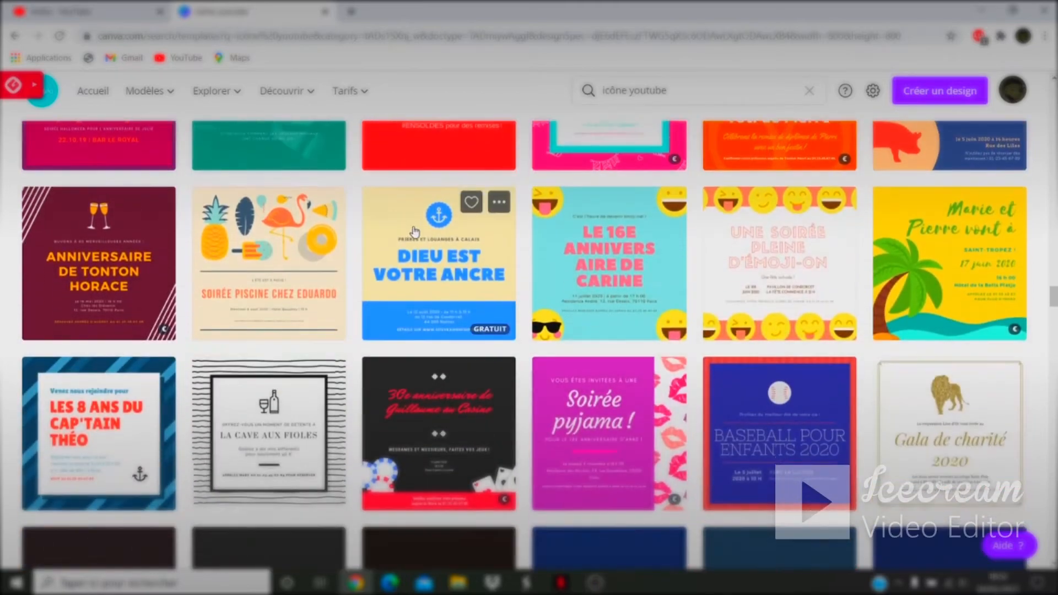
pyautogui.scroll(-1, 572, 222)
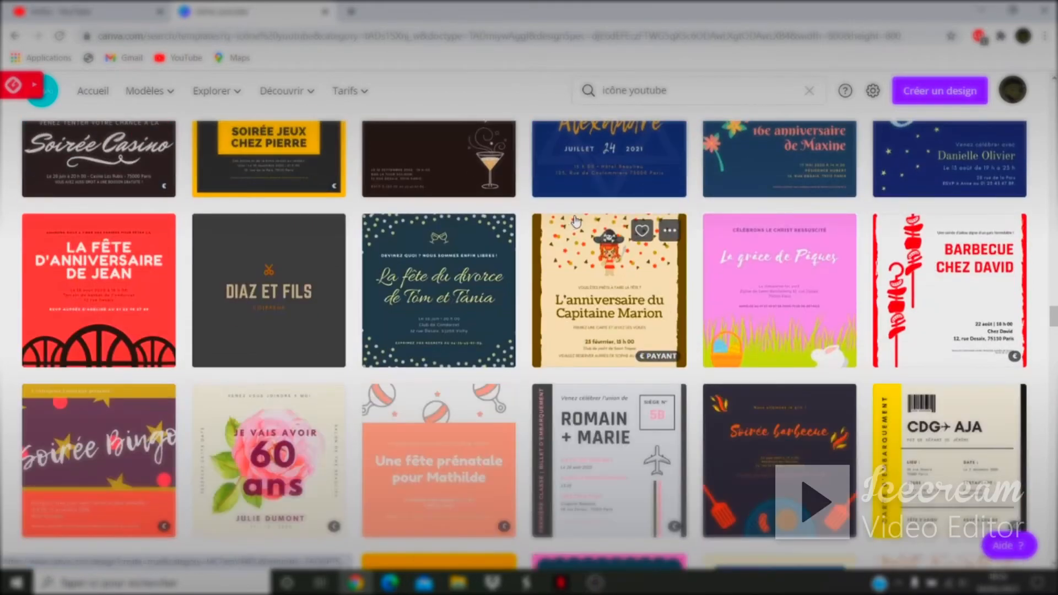
pyautogui.scroll(-5, 575, 221)
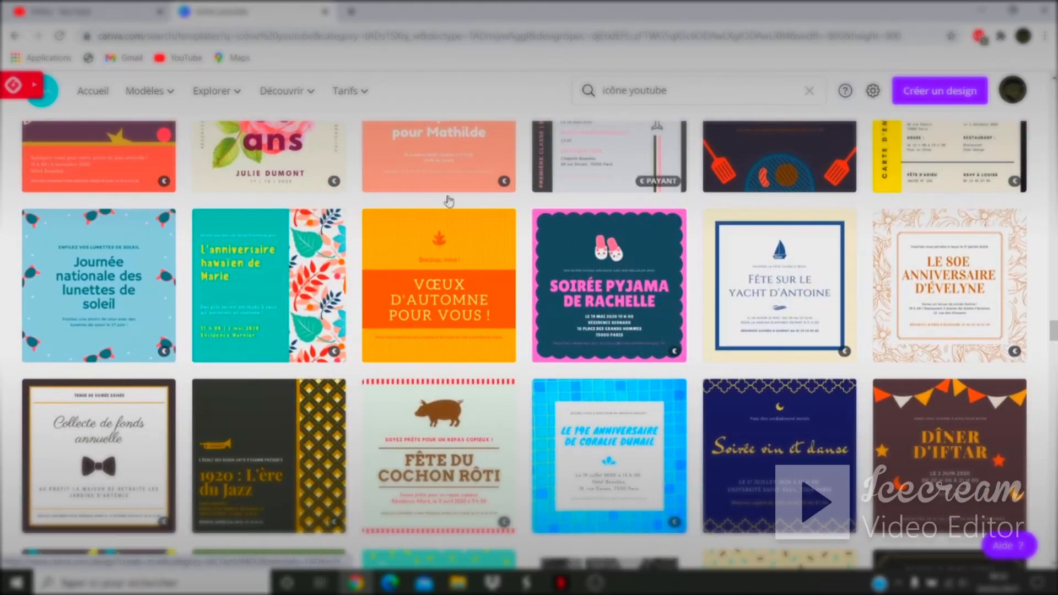
pyautogui.scroll(6, 654, 249)
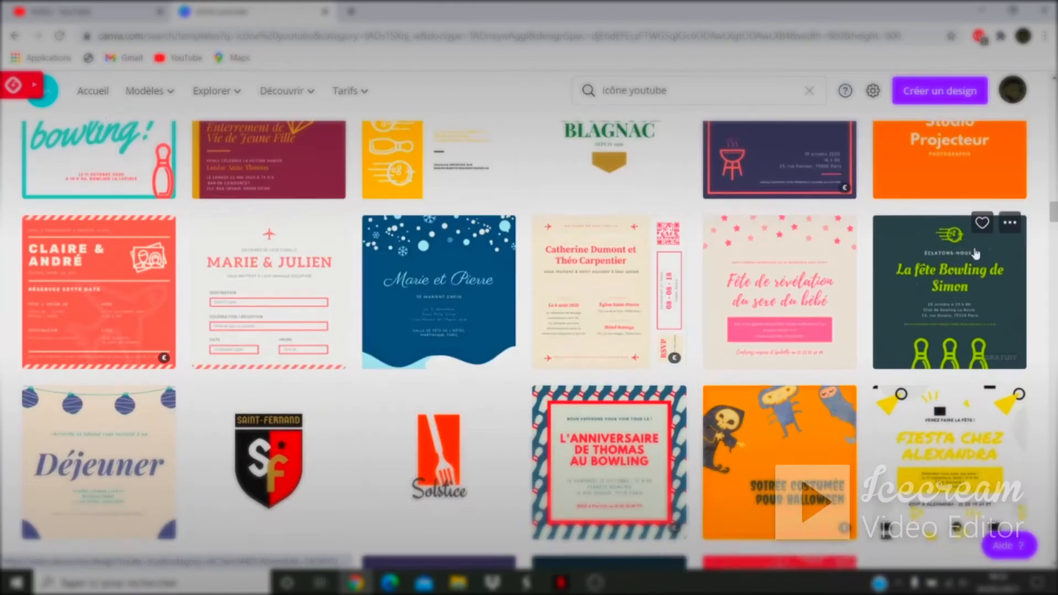
pyautogui.scroll(7, 976, 248)
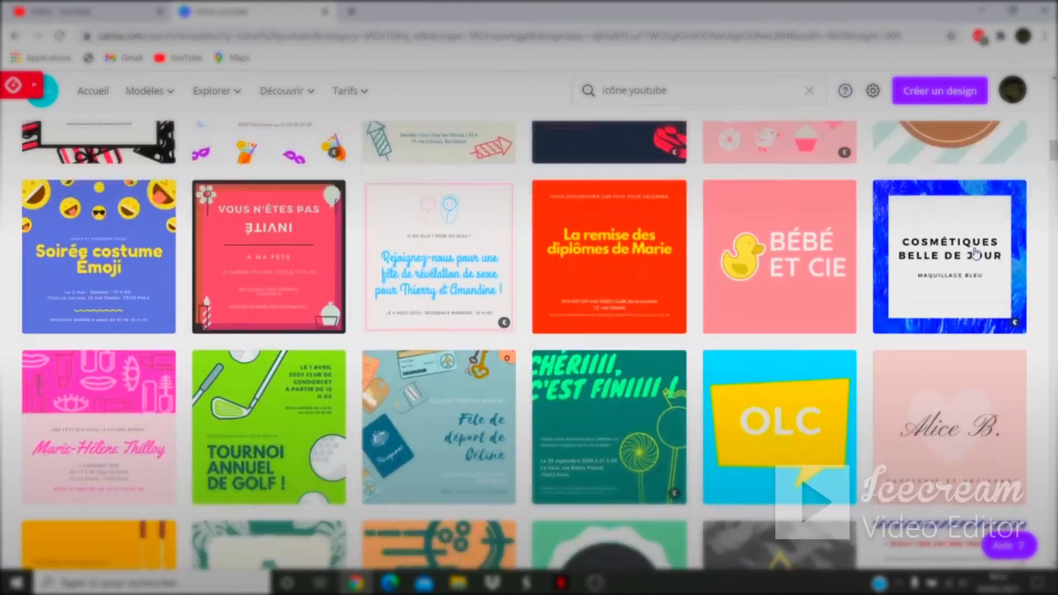
pyautogui.scroll(-4, 893, 264)
pyautogui.scroll(3, 615, 265)
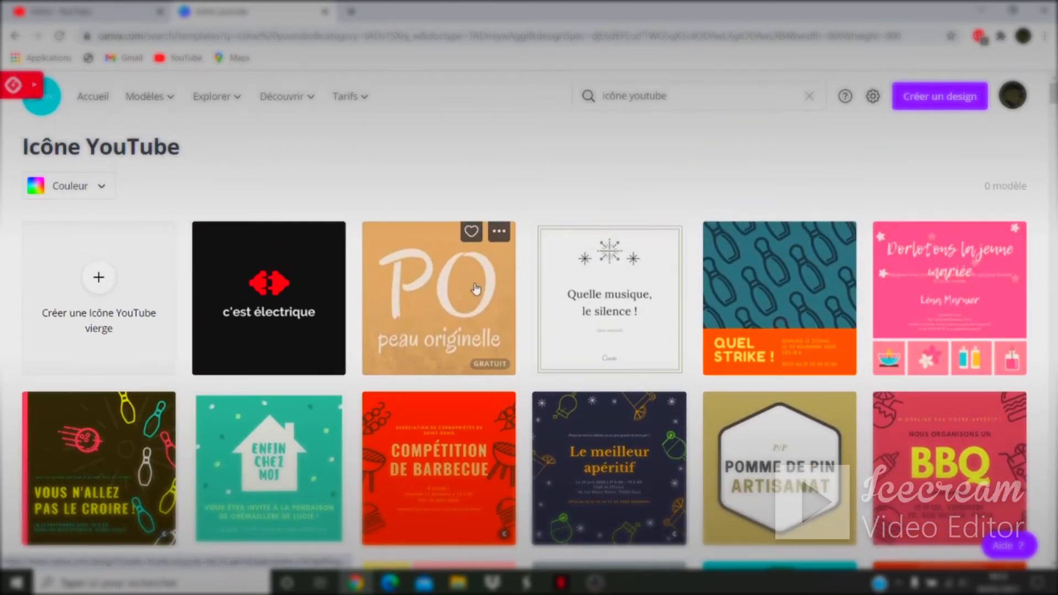
# Open the free dark VAGUELETTES template with the yellow diamond logo for editing.
pyautogui.scroll(-6, 414, 307)
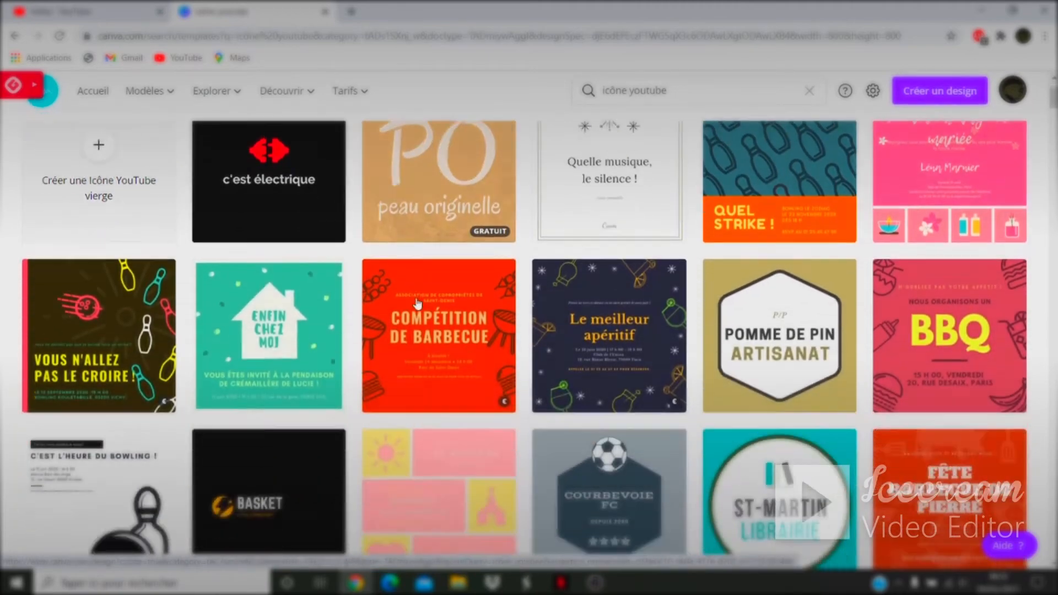
pyautogui.scroll(-8, 473, 275)
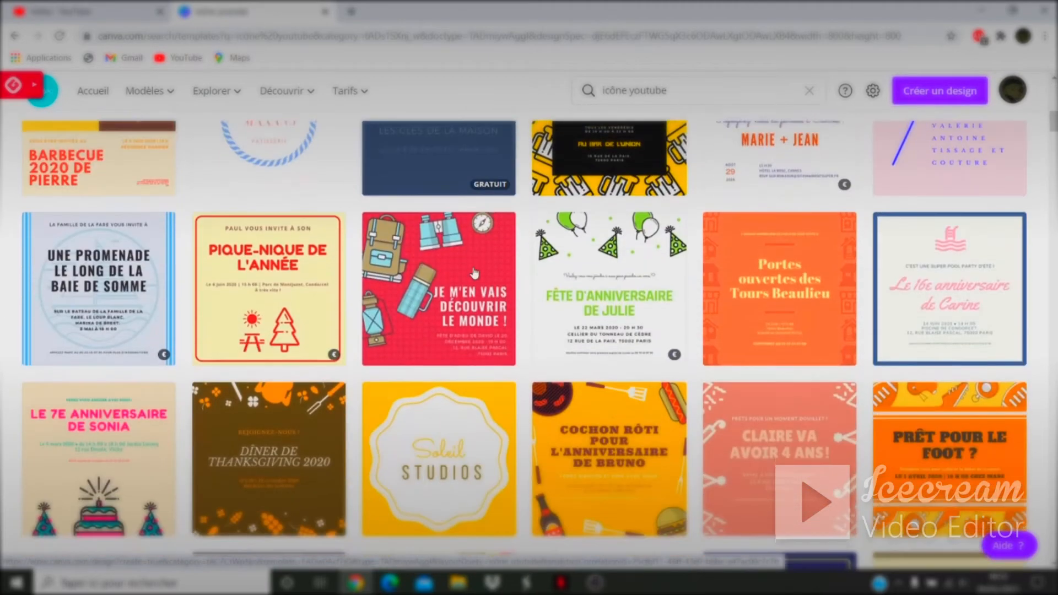
pyautogui.scroll(-6, 477, 317)
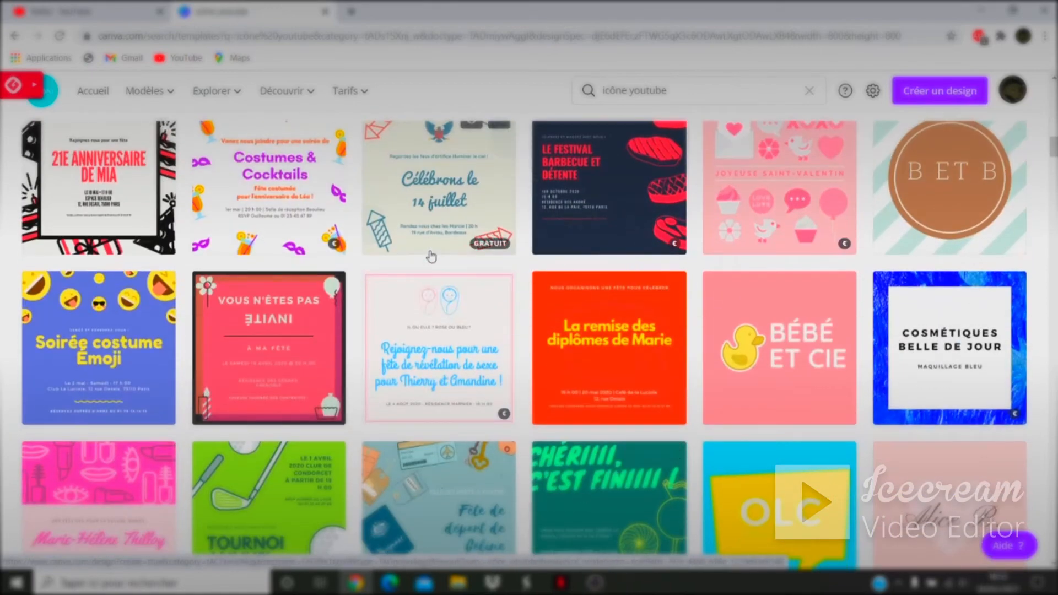
pyautogui.scroll(-6, 436, 249)
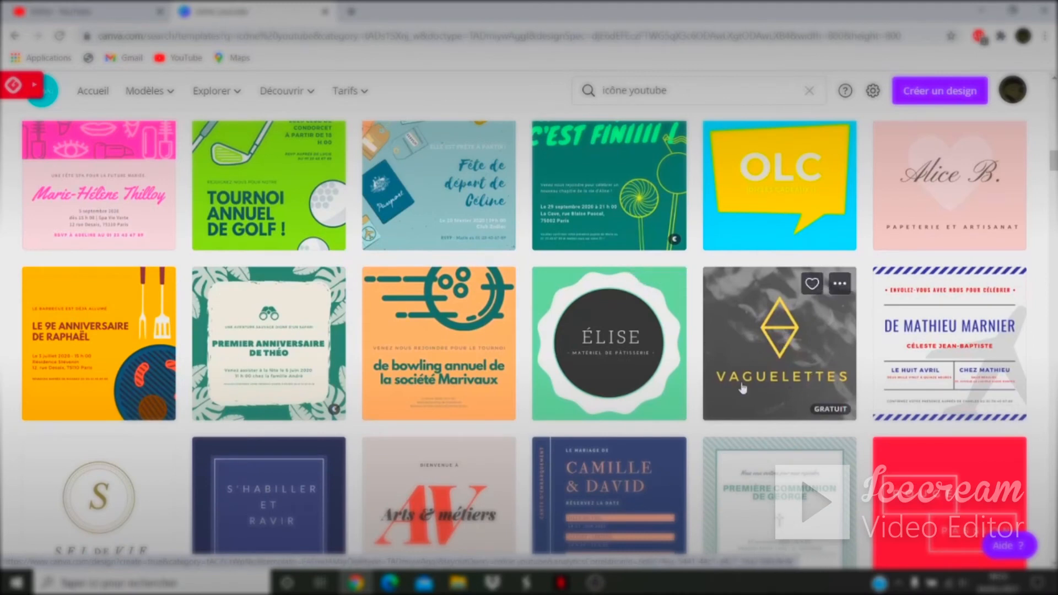
pyautogui.click(756, 358)
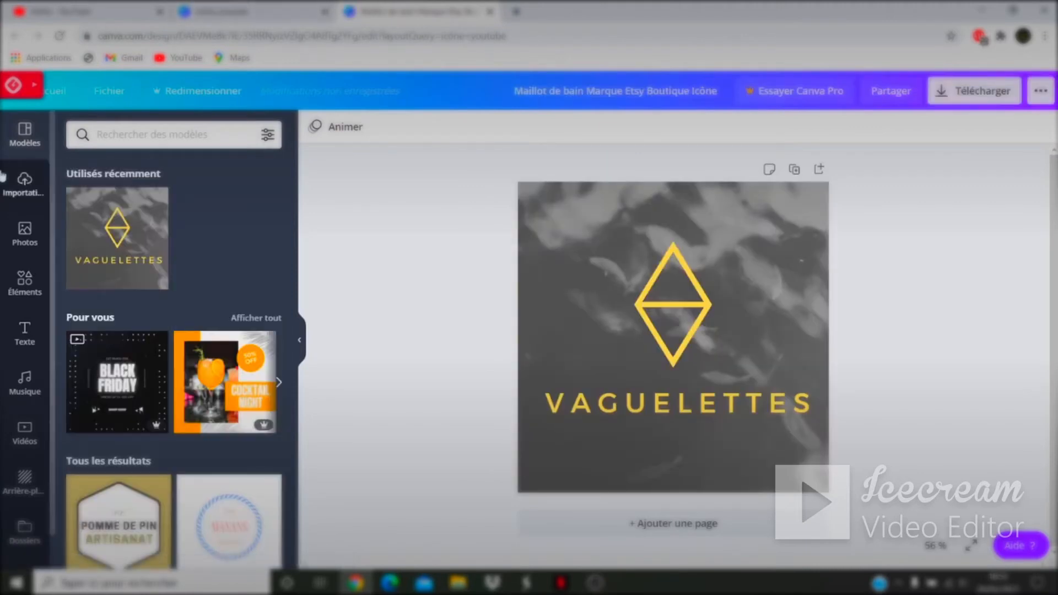
# Examine the alternative icon templates offered alongside the open VAGUELETTES design.
pyautogui.scroll(-6, 231, 386)
pyautogui.scroll(-3, 244, 422)
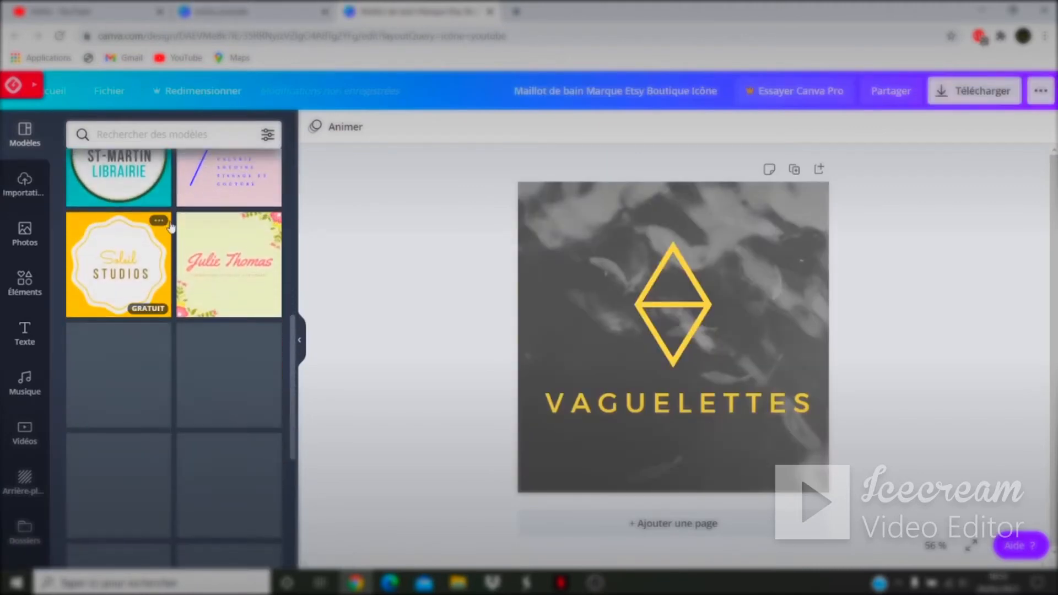
pyautogui.scroll(4, 267, 260)
pyautogui.scroll(-10, 266, 261)
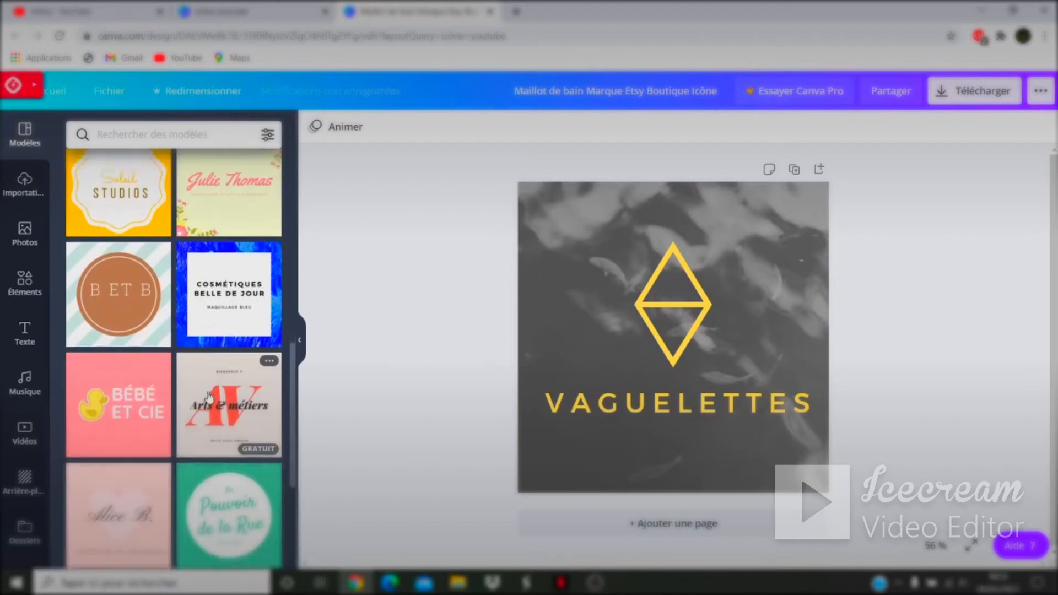
pyautogui.scroll(-6, 127, 283)
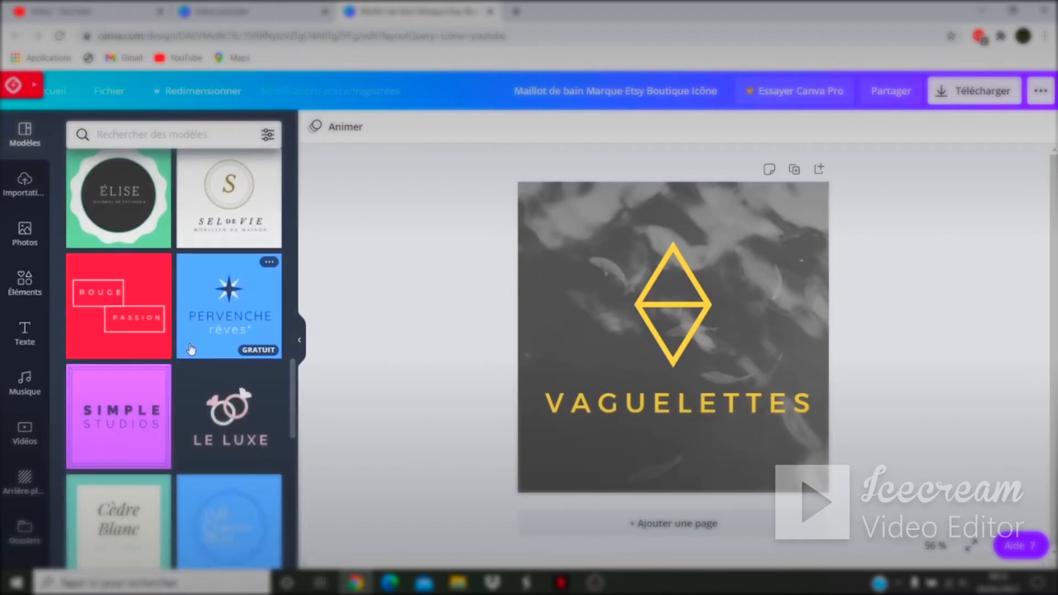
pyautogui.scroll(-10, 112, 324)
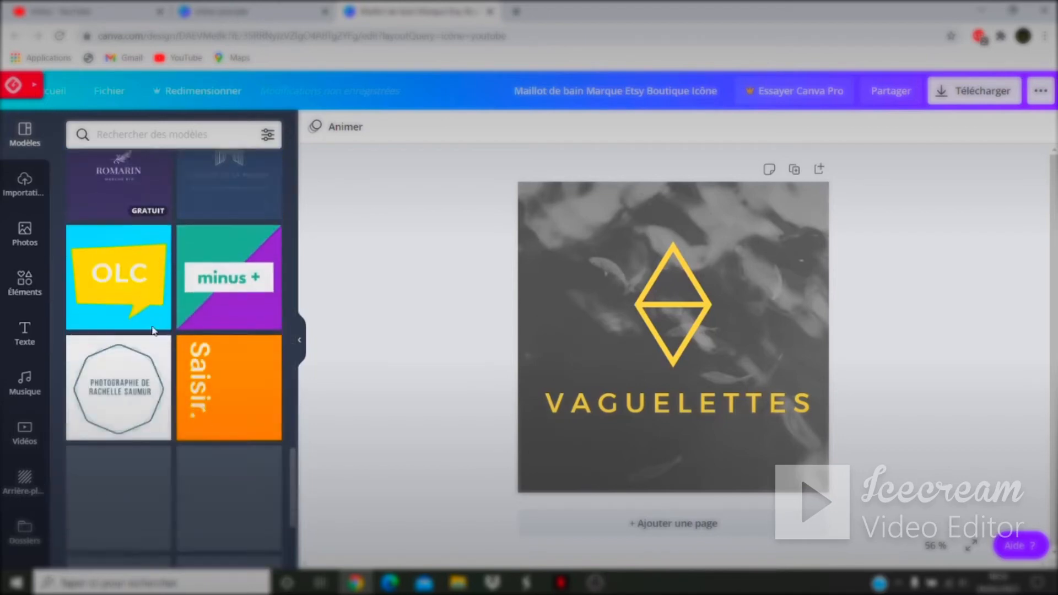
pyautogui.scroll(-3, 166, 342)
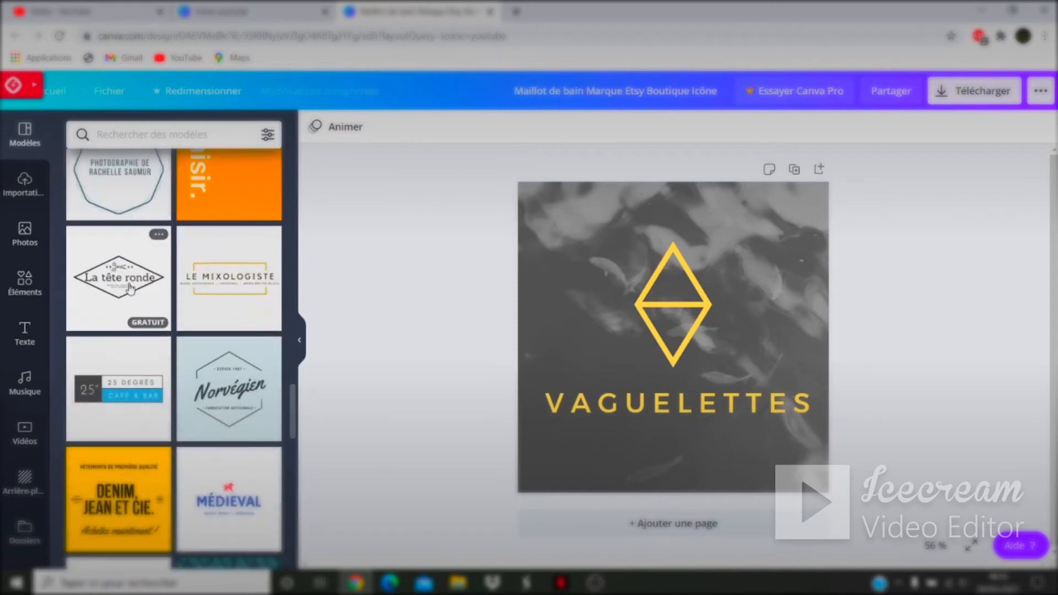
pyautogui.scroll(-2, 197, 369)
pyautogui.scroll(-1, 197, 369)
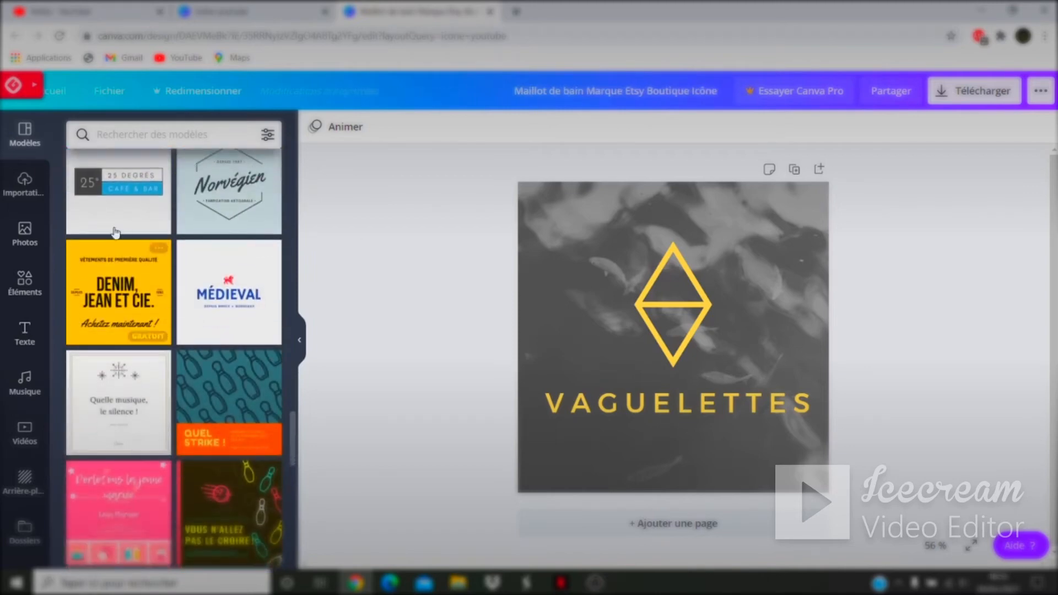
# Browse further down the template suggestions to compare more logo and invitation designs.
pyautogui.scroll(-4, 182, 375)
pyautogui.scroll(-8, 178, 377)
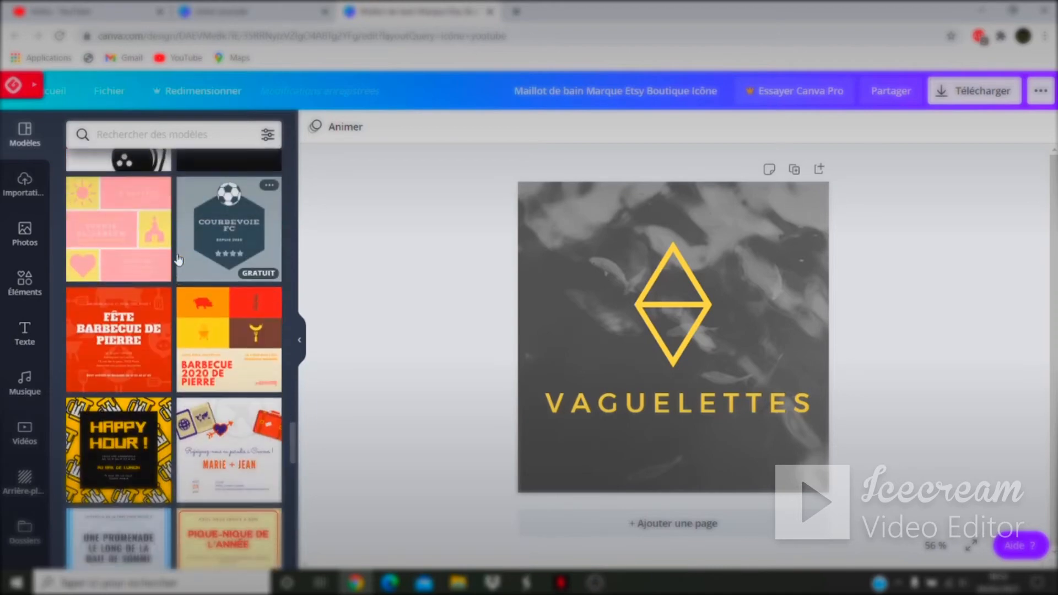
pyautogui.scroll(-5, 166, 287)
pyautogui.scroll(-5, 162, 263)
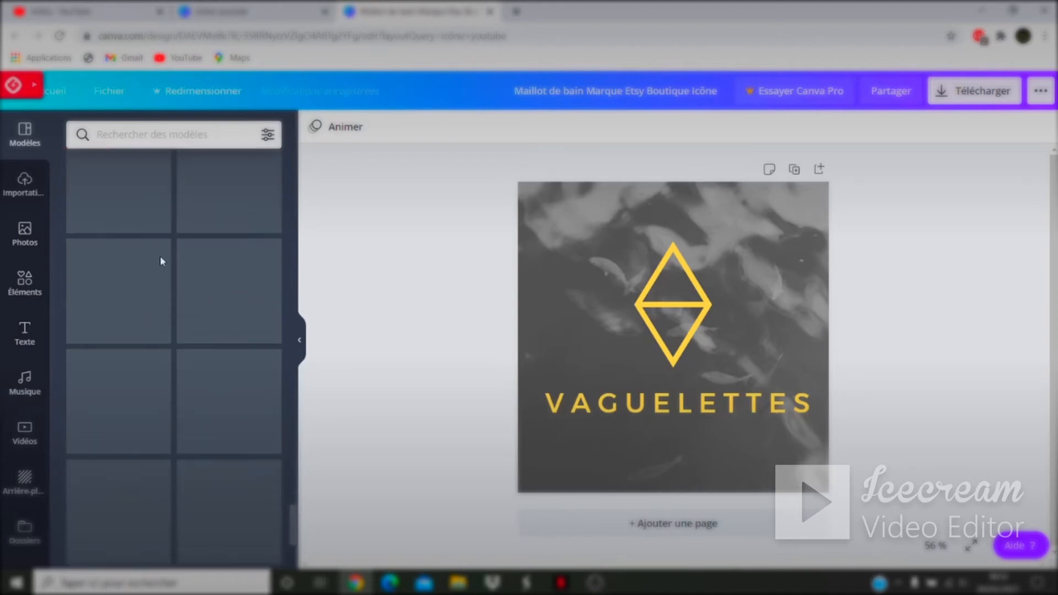
pyautogui.scroll(-2, 161, 259)
pyautogui.scroll(-8, 161, 262)
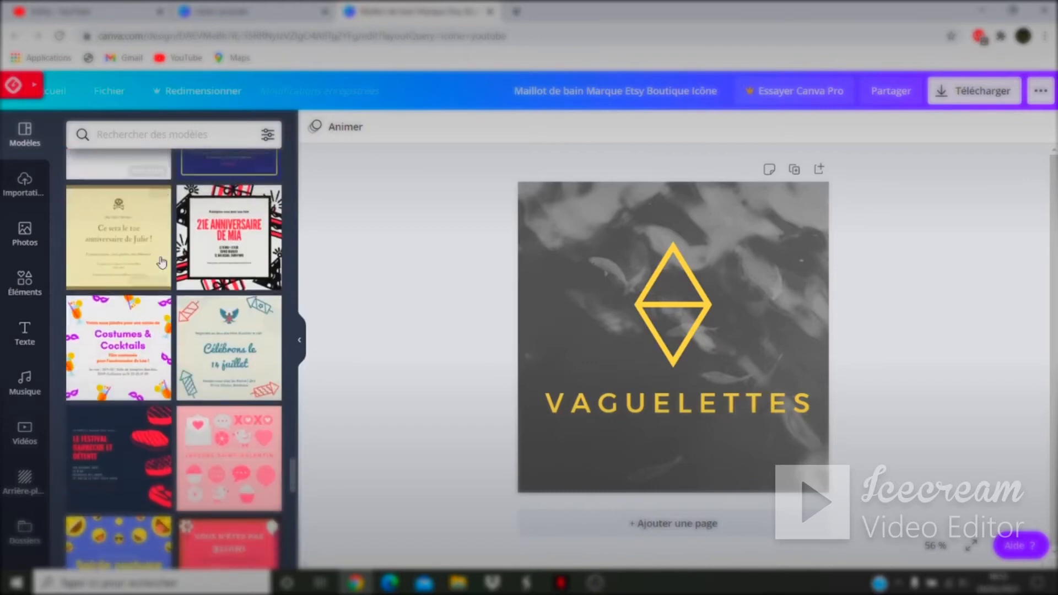
# Move the grey background photo slightly to the right behind the diamond logo and text.
pyautogui.click(707, 386)
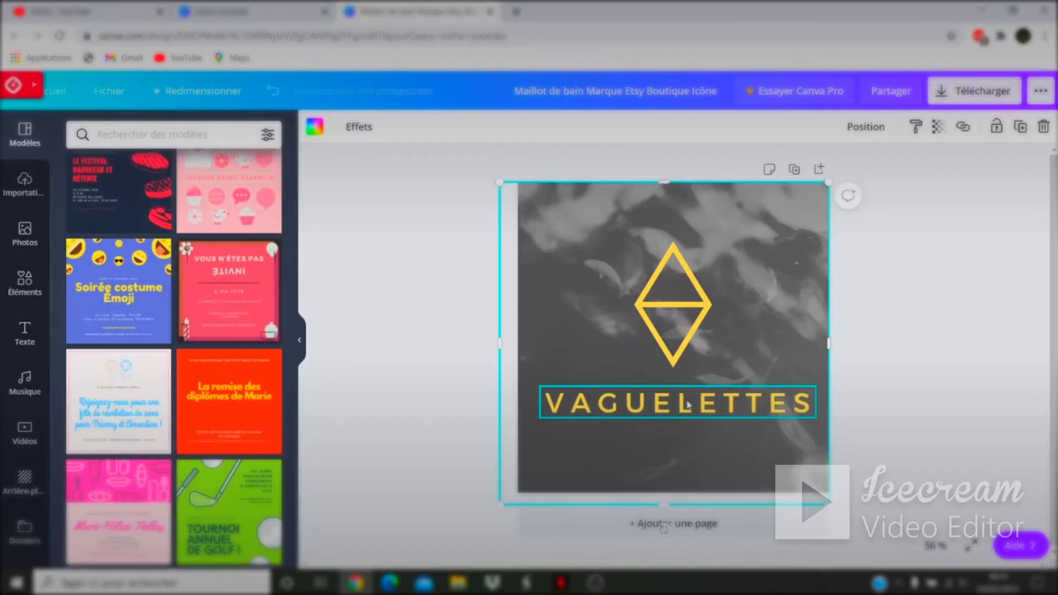
pyautogui.click(692, 405)
pyautogui.click(756, 308)
pyautogui.moveTo(772, 306)
pyautogui.mouseDown()
pyautogui.moveTo(730, 307)
pyautogui.moveTo(795, 305)
pyautogui.moveTo(780, 303)
pyautogui.mouseUp()
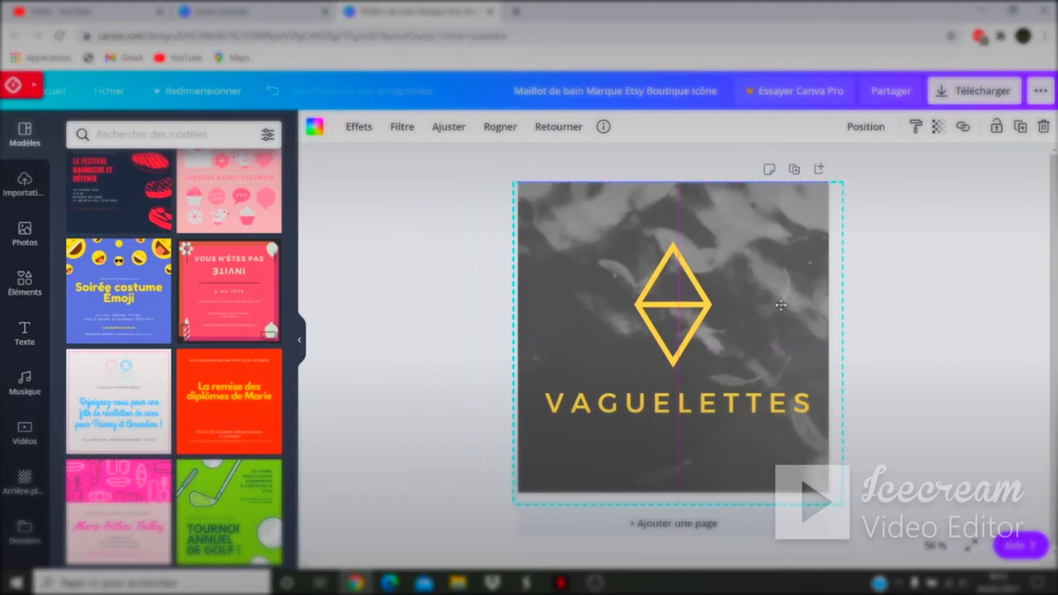
# Delete the yellow diamond logo and the VAGUELETTES text, leaving only the background photo.
pyautogui.click(668, 316)
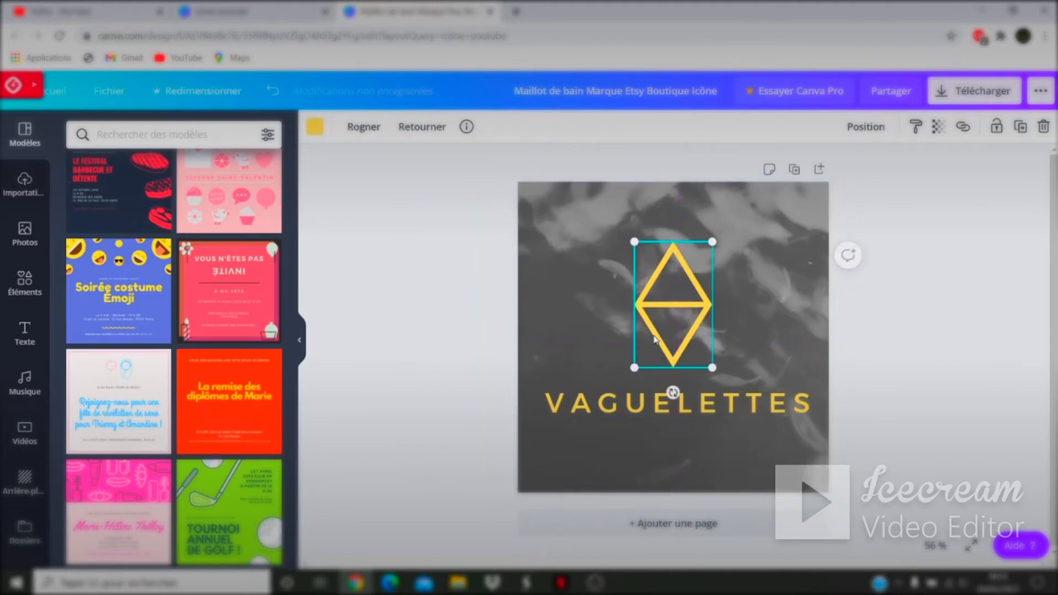
pyautogui.rightClick(656, 336)
pyautogui.click(688, 389)
pyautogui.rightClick(652, 399)
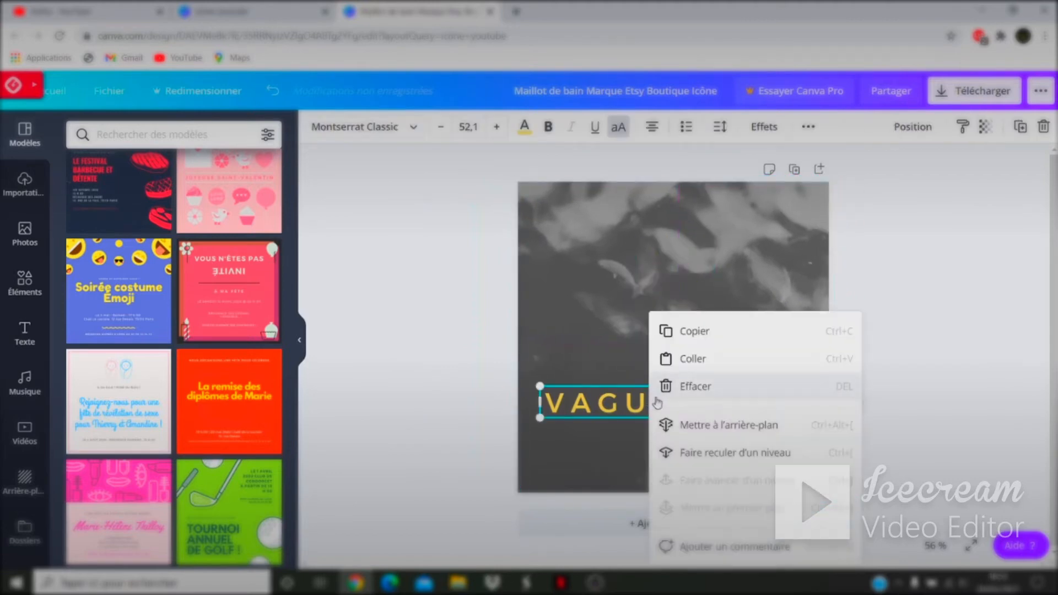
pyautogui.click(695, 386)
# Lock the background photo in place and deselect it.
pyautogui.click(740, 244)
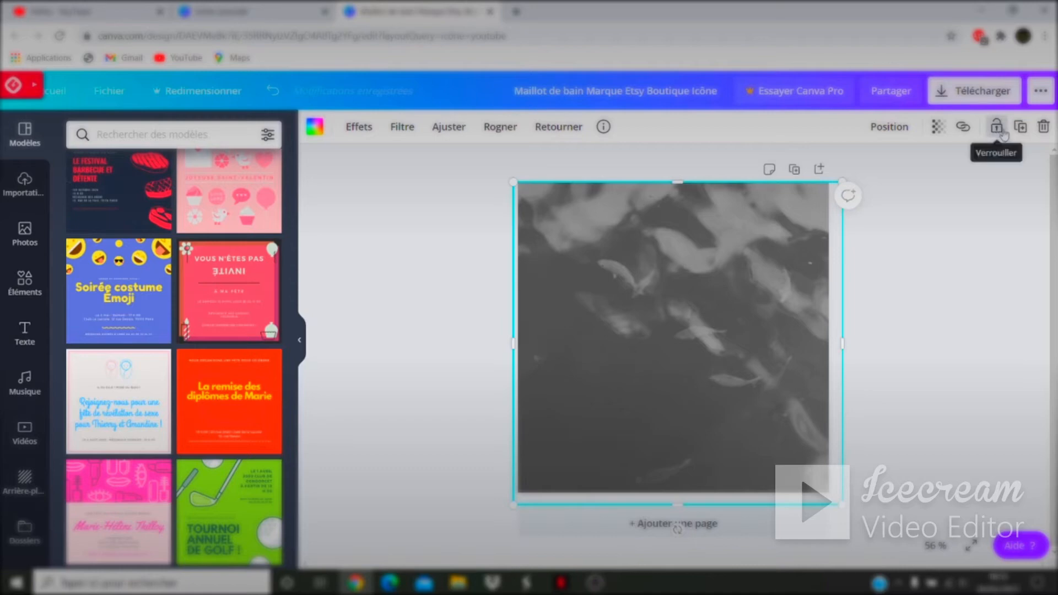
pyautogui.click(996, 128)
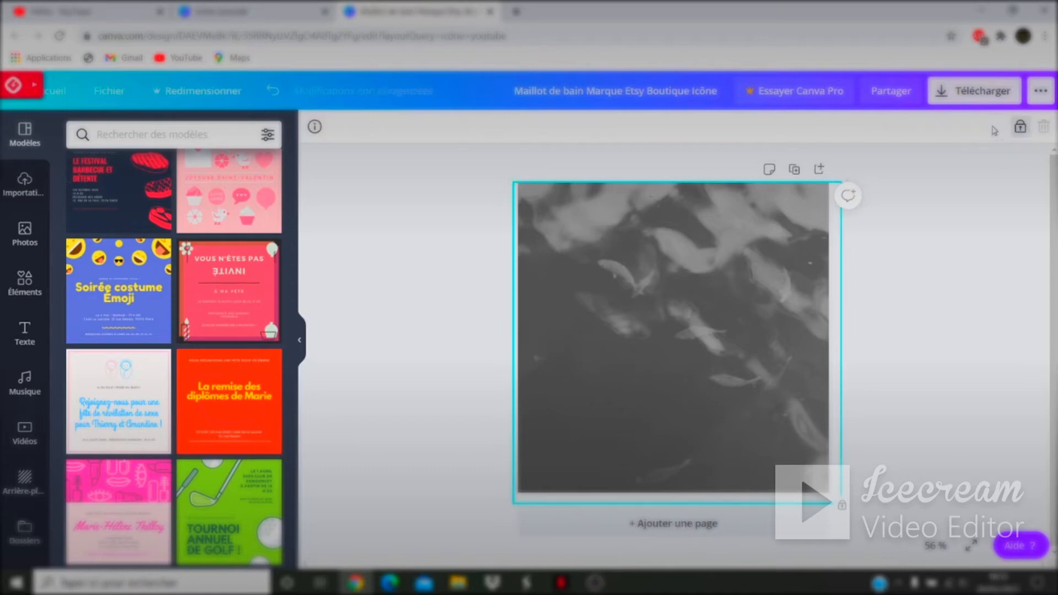
pyautogui.click(359, 300)
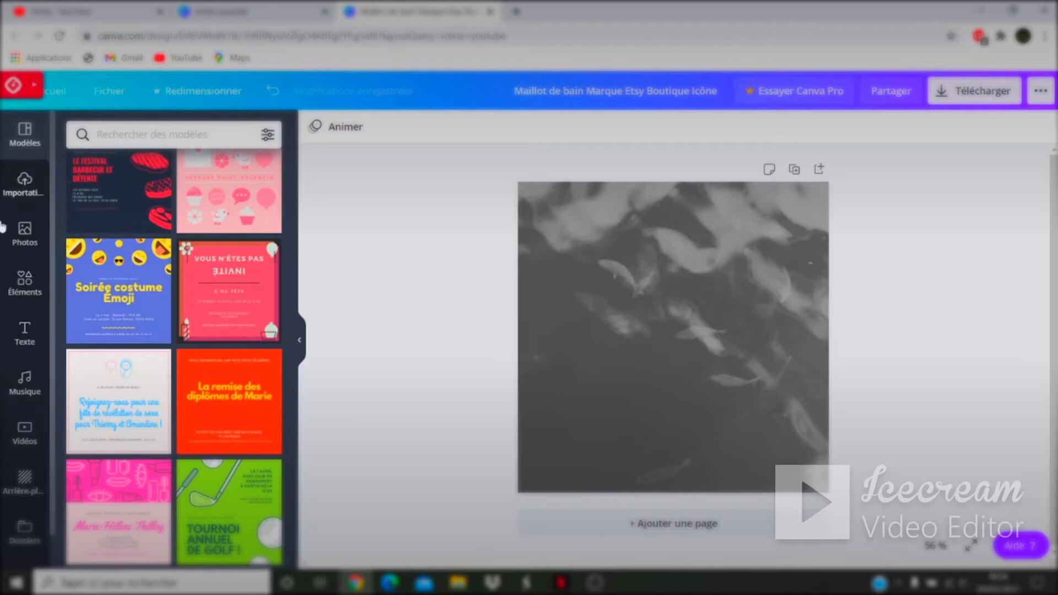
# Examine the available design elements, including shapes, frames, stickers, charts, grids, gradients and illustration collections.
pyautogui.click(22, 284)
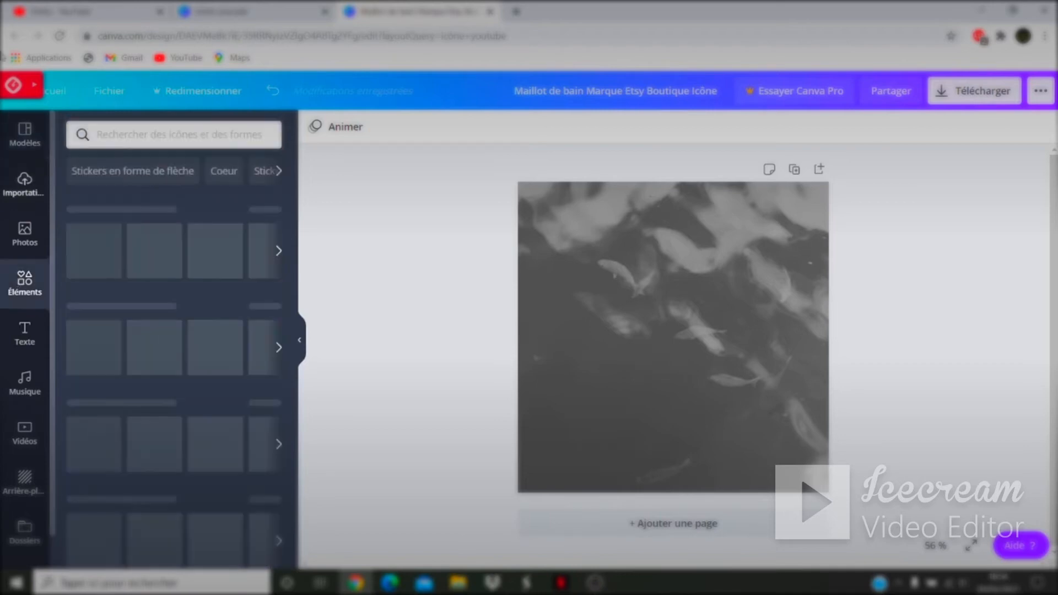
pyautogui.scroll(-1, 120, 296)
pyautogui.scroll(-3, 138, 284)
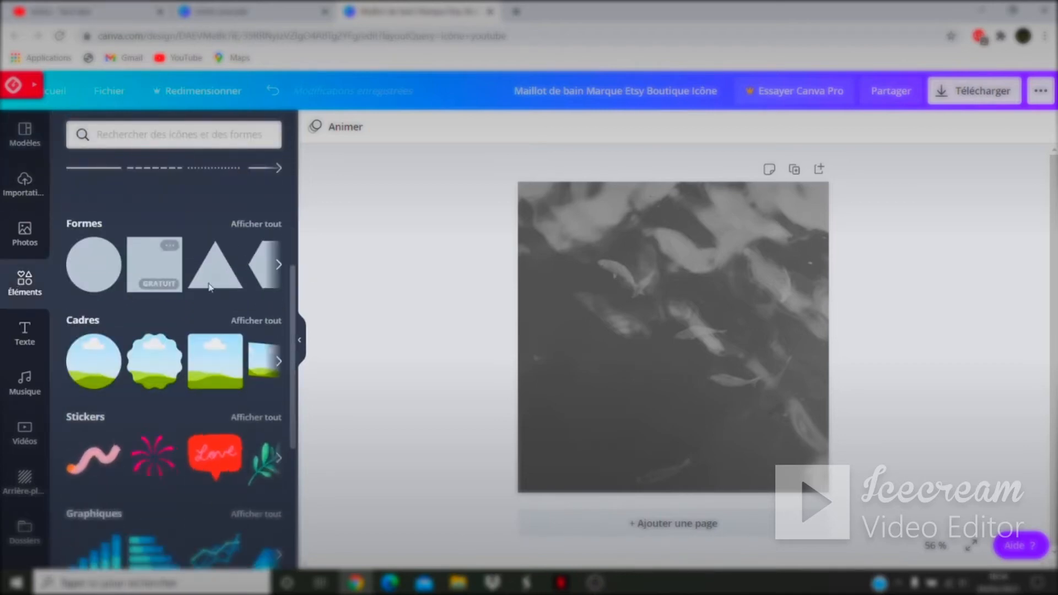
pyautogui.scroll(-4, 141, 280)
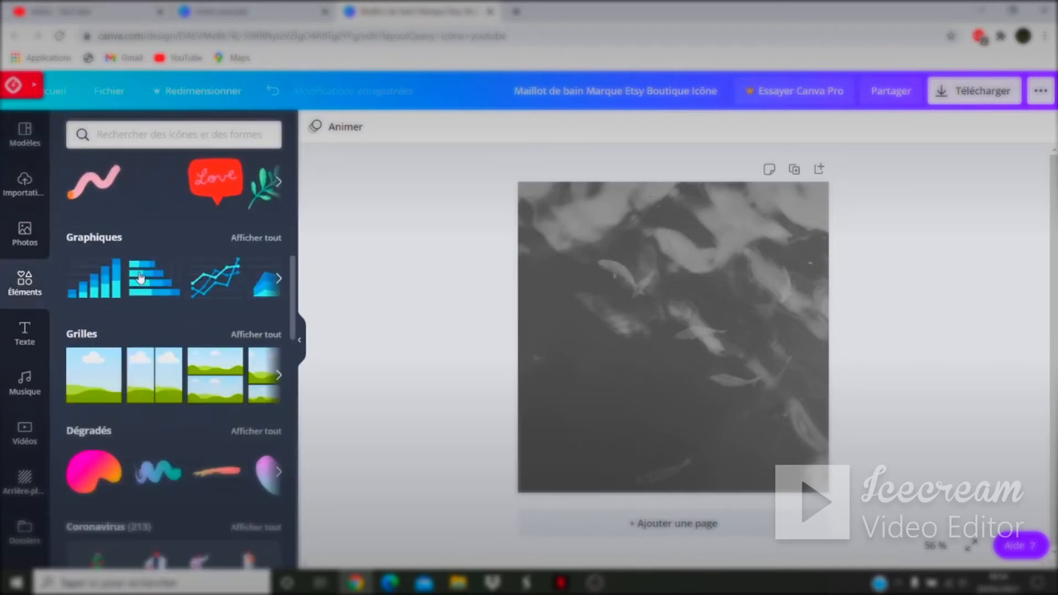
pyautogui.scroll(-3, 135, 270)
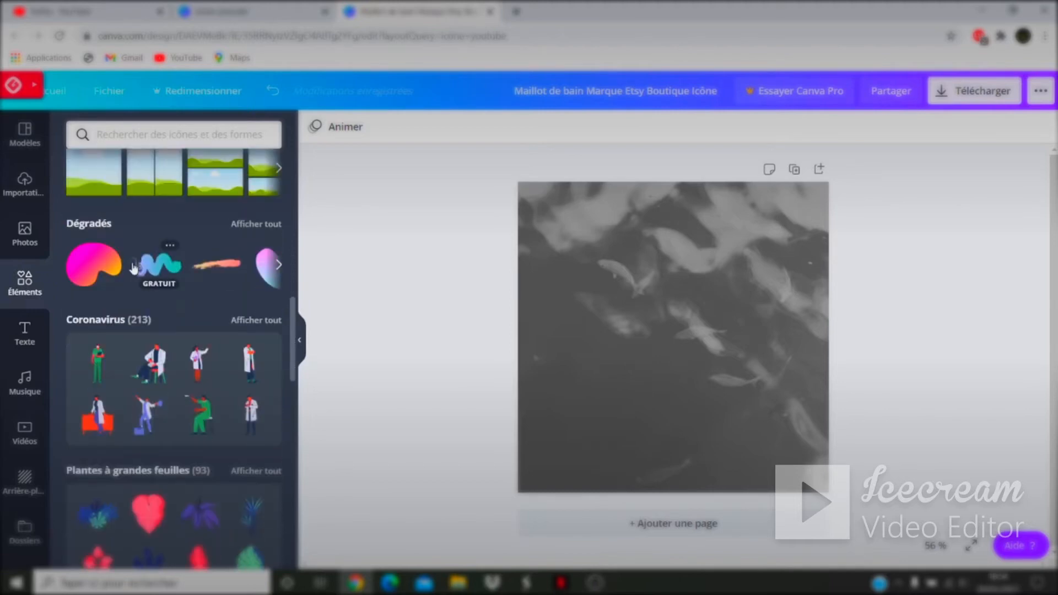
pyautogui.scroll(-8, 128, 268)
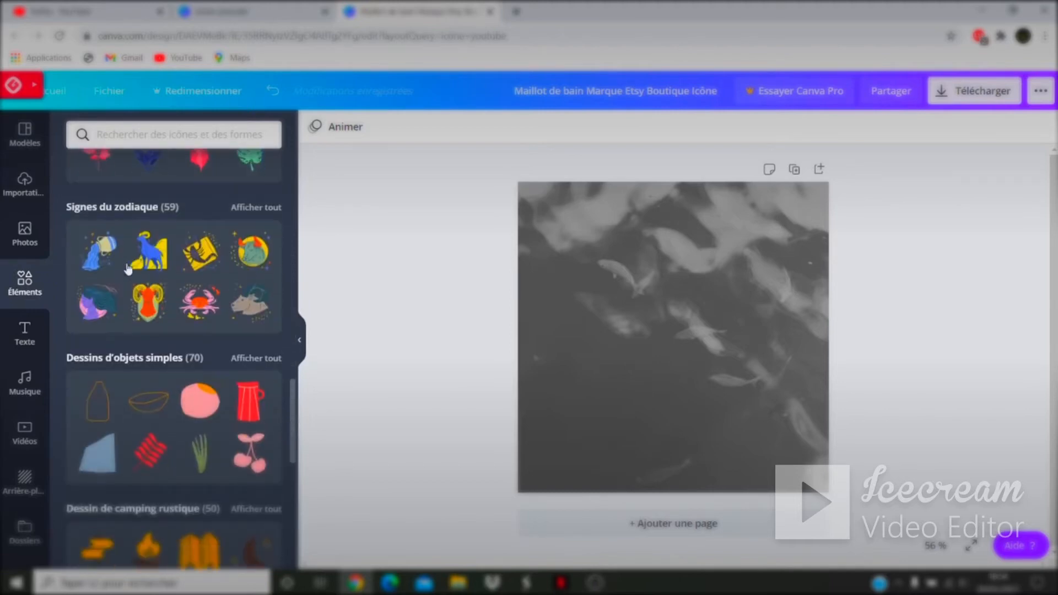
pyautogui.scroll(-12, 128, 265)
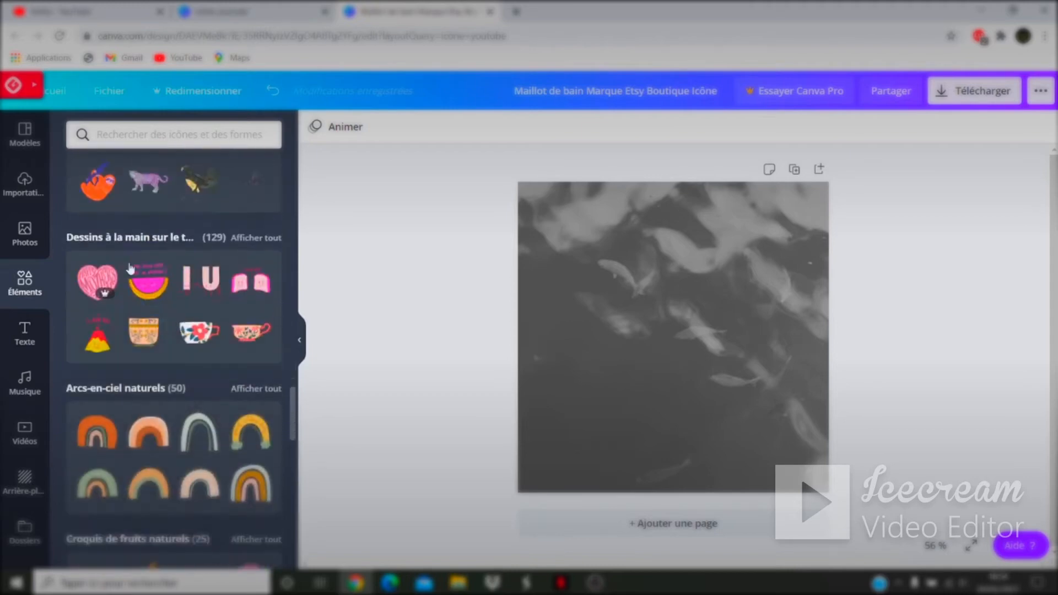
pyautogui.scroll(15, 133, 265)
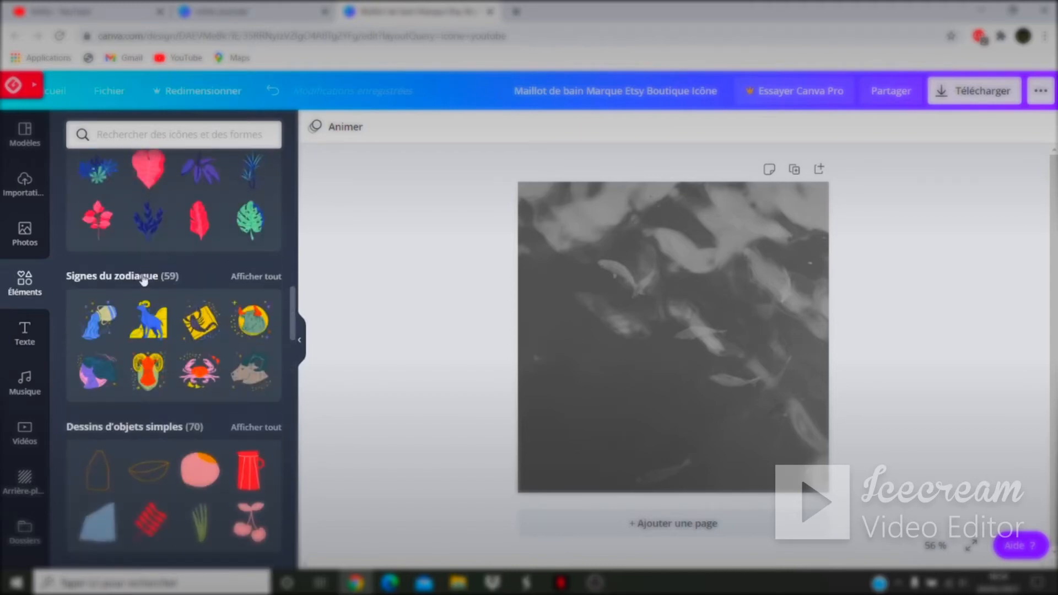
pyautogui.scroll(5, 152, 271)
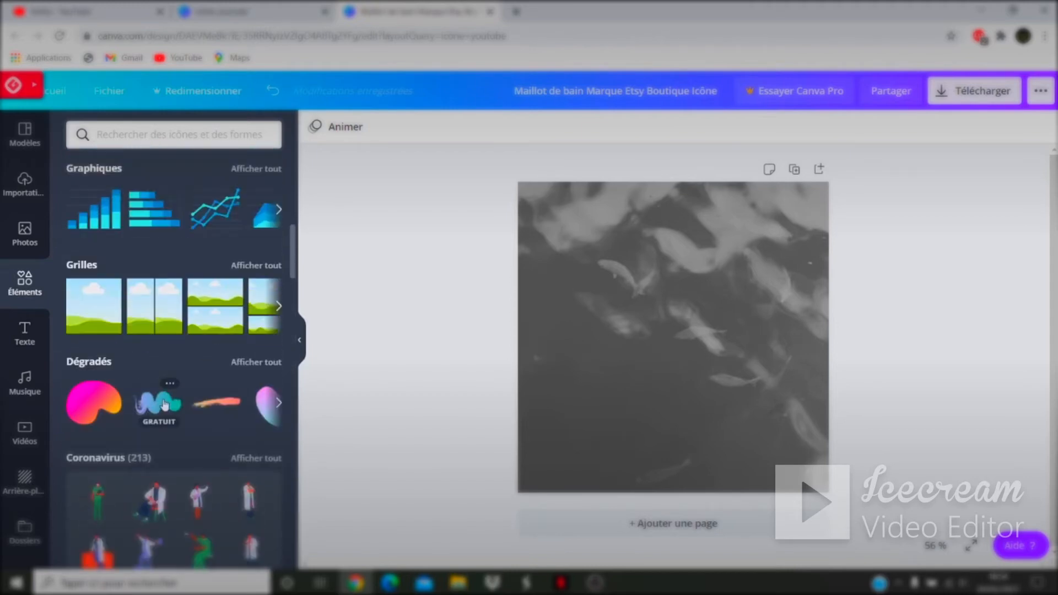
# Place the wavy purple-to-teal gradient element in the upper-left part of the design, and delete it again.
pyautogui.click(165, 405)
pyautogui.moveTo(676, 353)
pyautogui.mouseDown()
pyautogui.moveTo(629, 254)
pyautogui.moveTo(553, 227)
pyautogui.moveTo(514, 315)
pyautogui.moveTo(650, 274)
pyautogui.moveTo(631, 279)
pyautogui.mouseUp()
pyautogui.rightClick(637, 282)
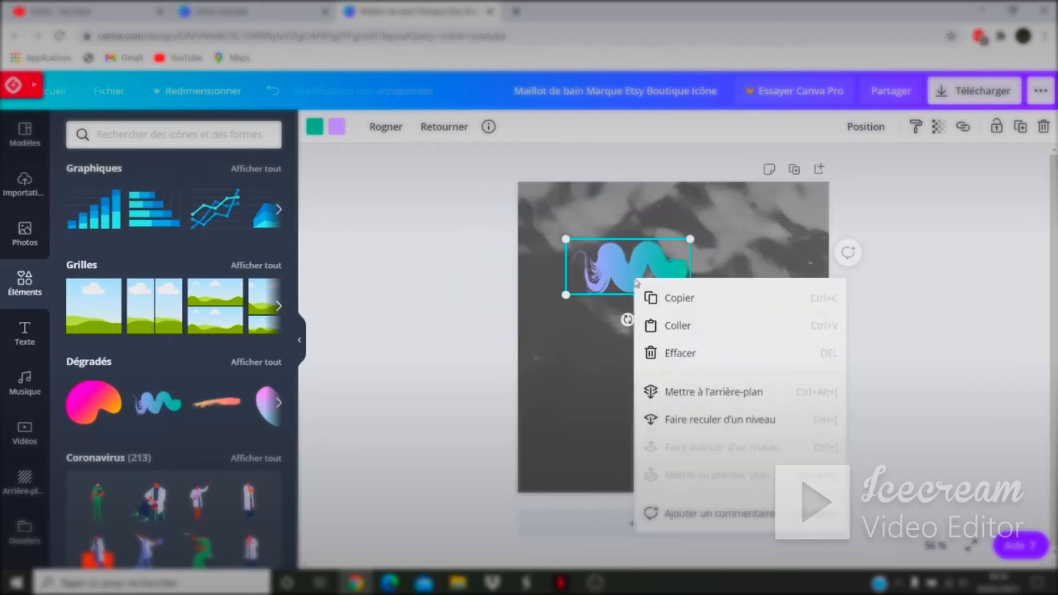
pyautogui.click(651, 353)
# Add the rounded-square picture frame near the centre of the design, and delete it again.
pyautogui.scroll(4, 172, 247)
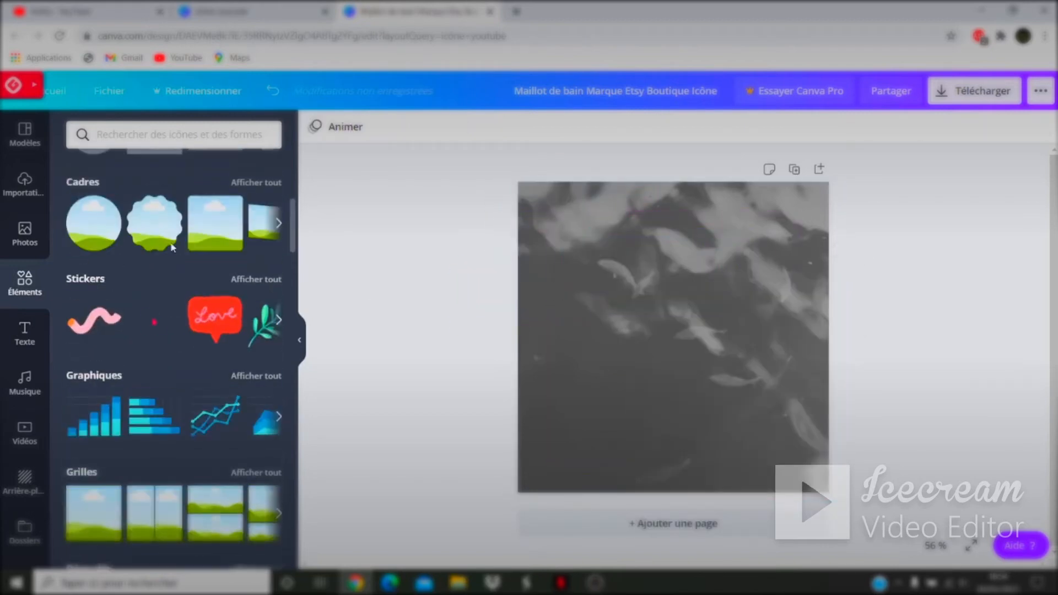
pyautogui.scroll(3, 172, 247)
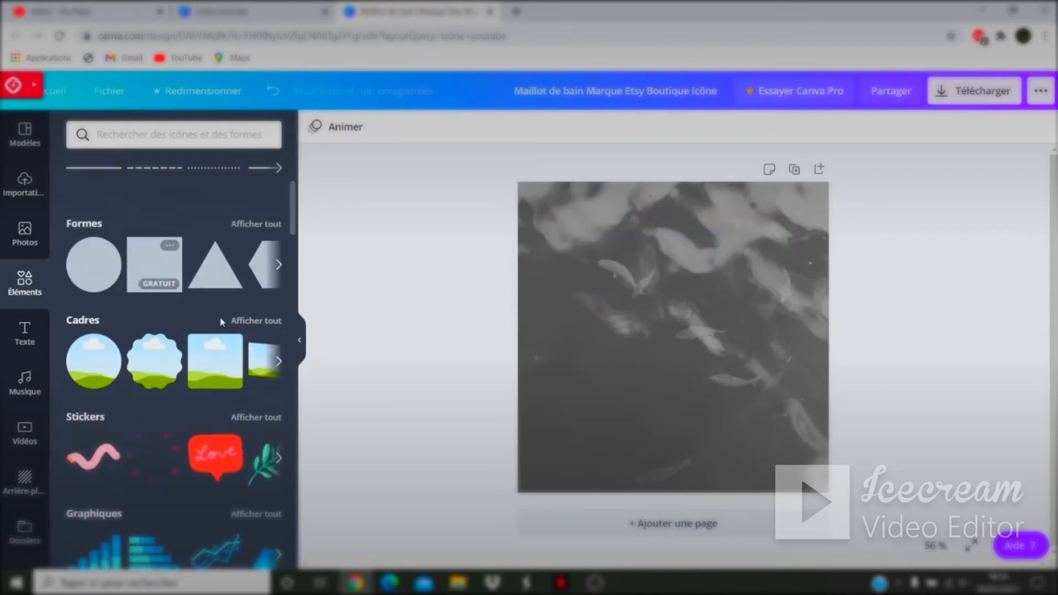
pyautogui.click(277, 361)
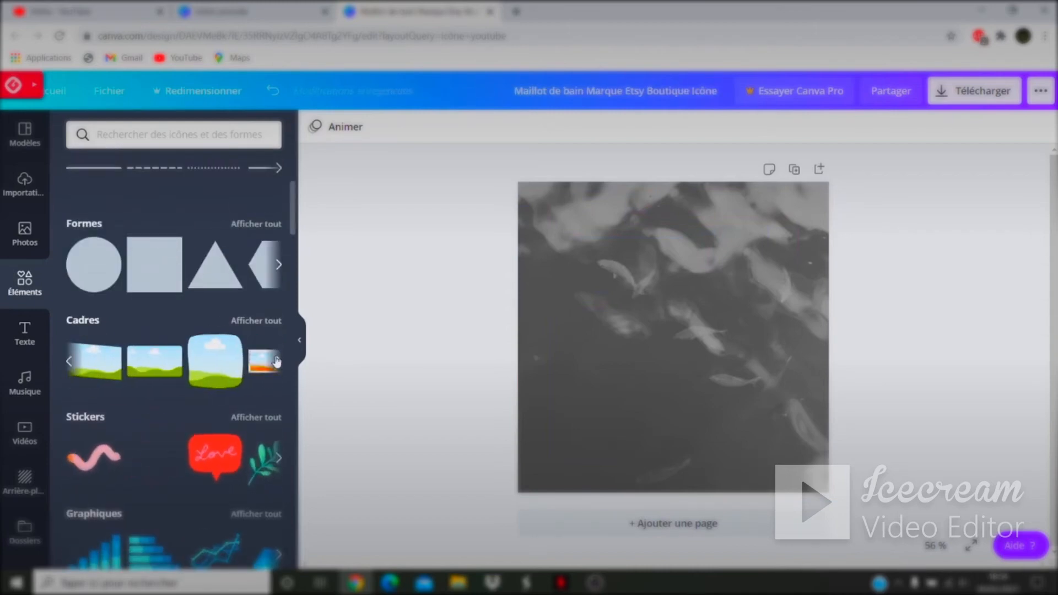
pyautogui.click(68, 361)
pyautogui.click(215, 361)
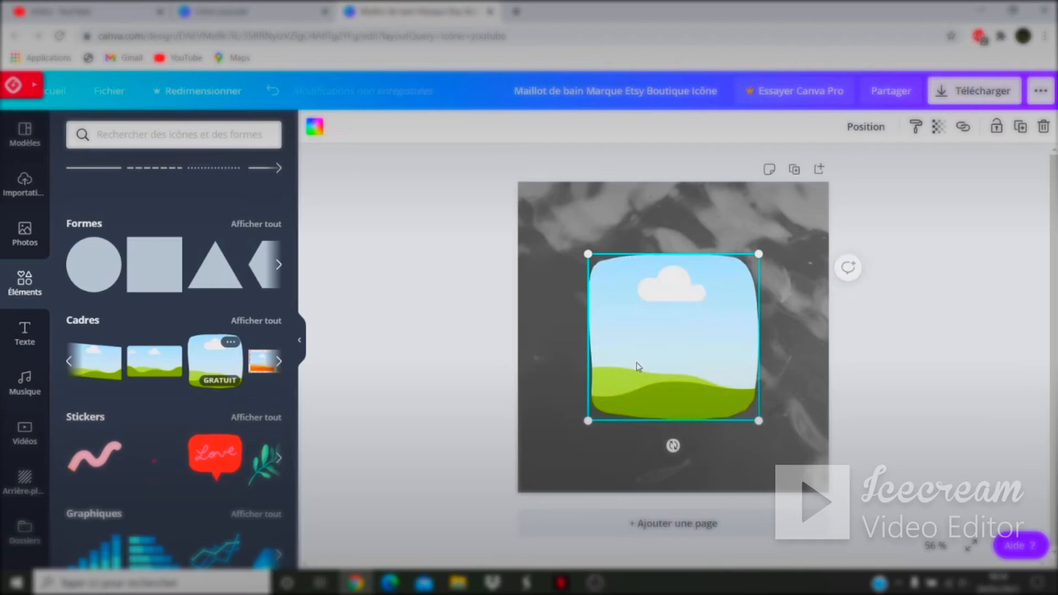
pyautogui.moveTo(640, 313)
pyautogui.mouseDown()
pyautogui.moveTo(644, 255)
pyautogui.moveTo(659, 307)
pyautogui.moveTo(639, 369)
pyautogui.moveTo(635, 320)
pyautogui.mouseUp()
pyautogui.rightClick(646, 302)
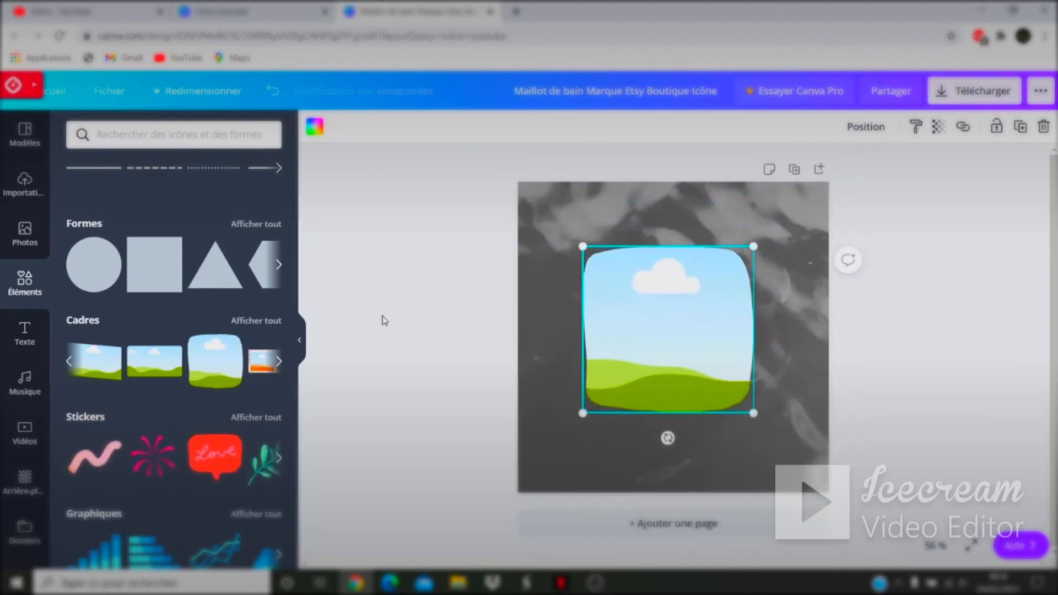
pyautogui.rightClick(635, 357)
pyautogui.click(722, 394)
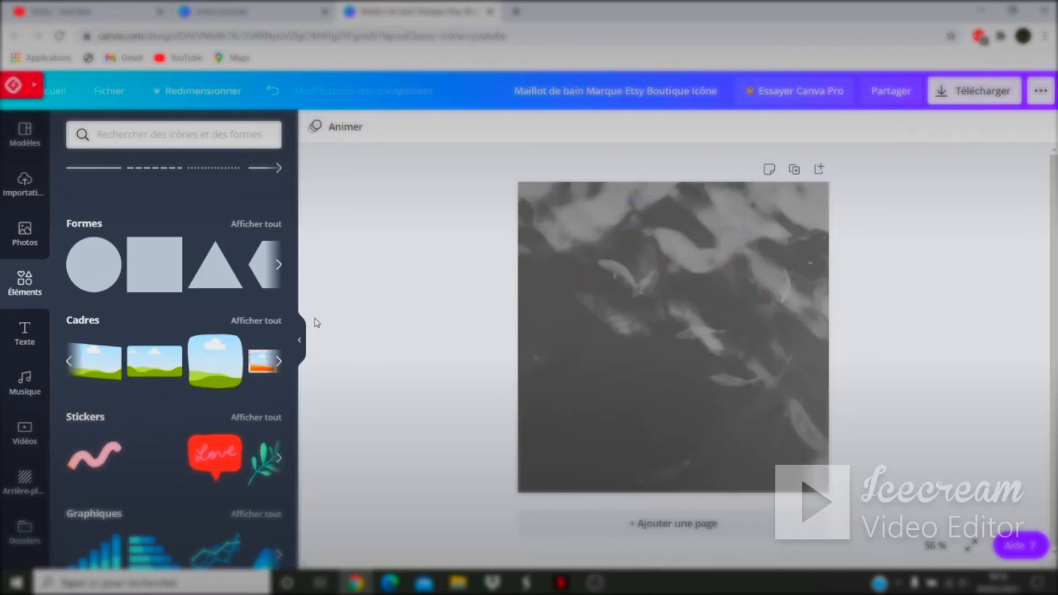
pyautogui.click(280, 266)
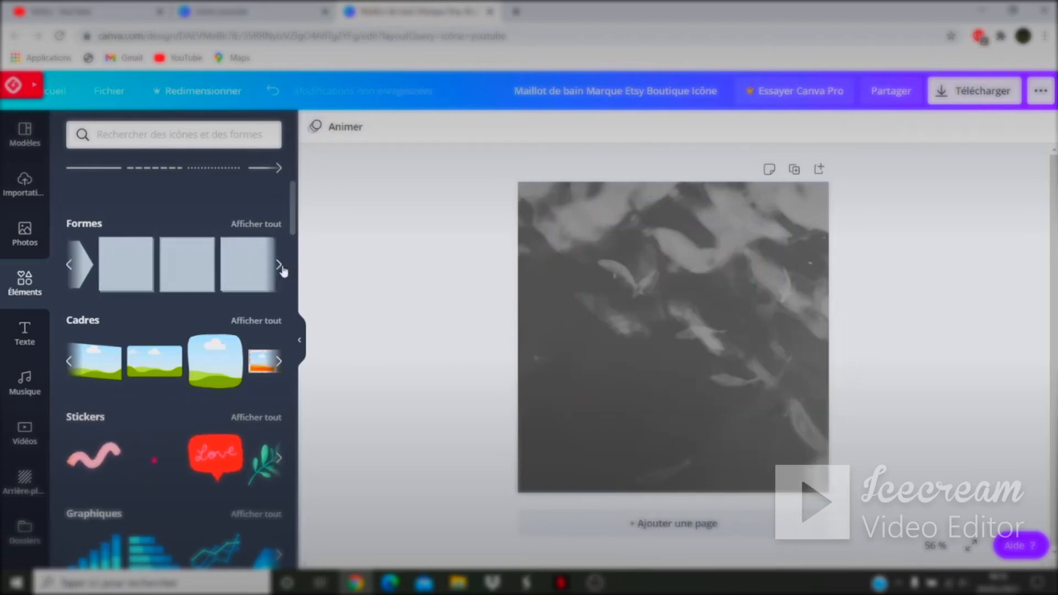
pyautogui.scroll(5, 275, 267)
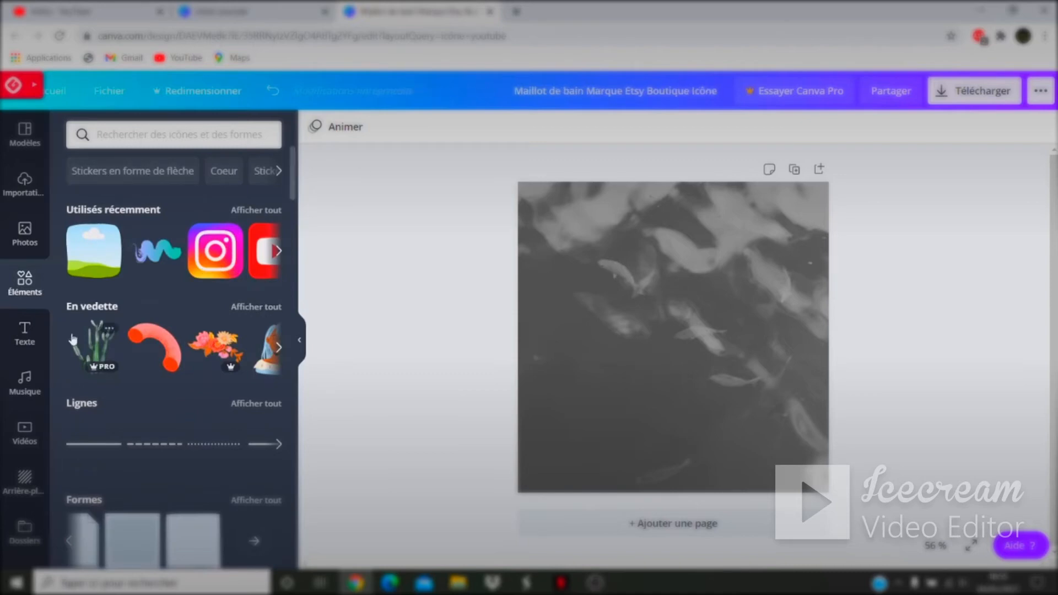
pyautogui.scroll(-1, 164, 278)
pyautogui.scroll(-15, 165, 279)
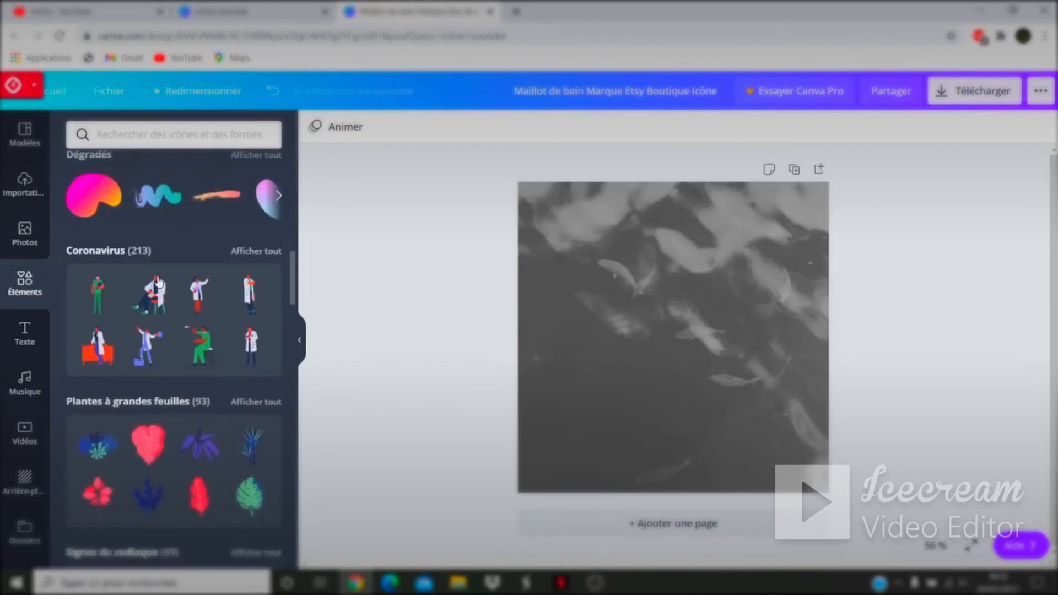
# Replace the photo with the pastel blue-purple triangle-pattern background from the recently used backgrounds.
pyautogui.click(27, 480)
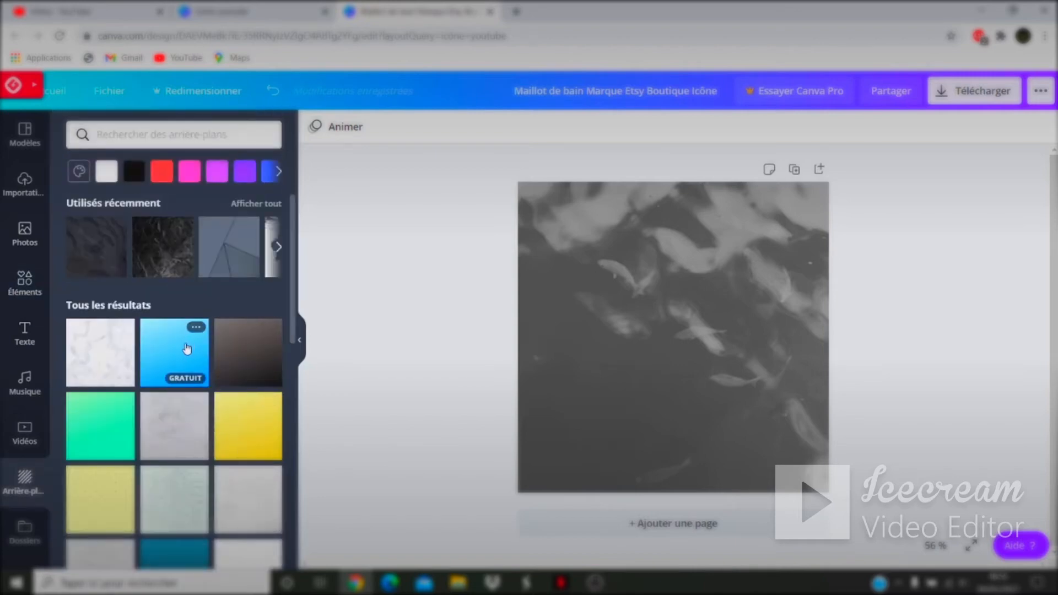
pyautogui.click(276, 247)
pyautogui.click(120, 270)
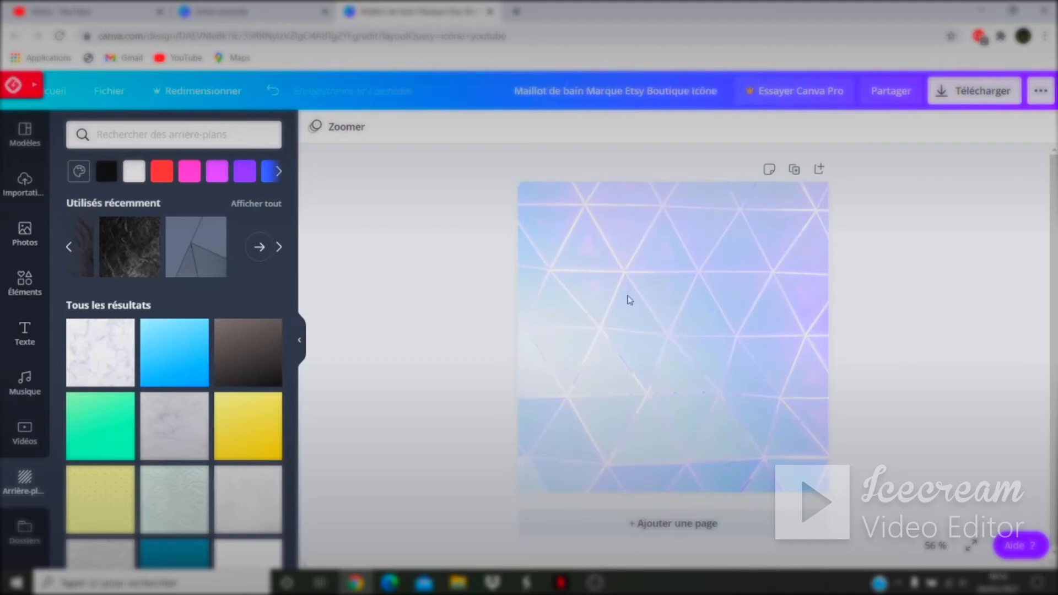
# Try the slate background with dark lines and the black glitter one, and reapply the pastel triangle pattern.
pyautogui.click(183, 248)
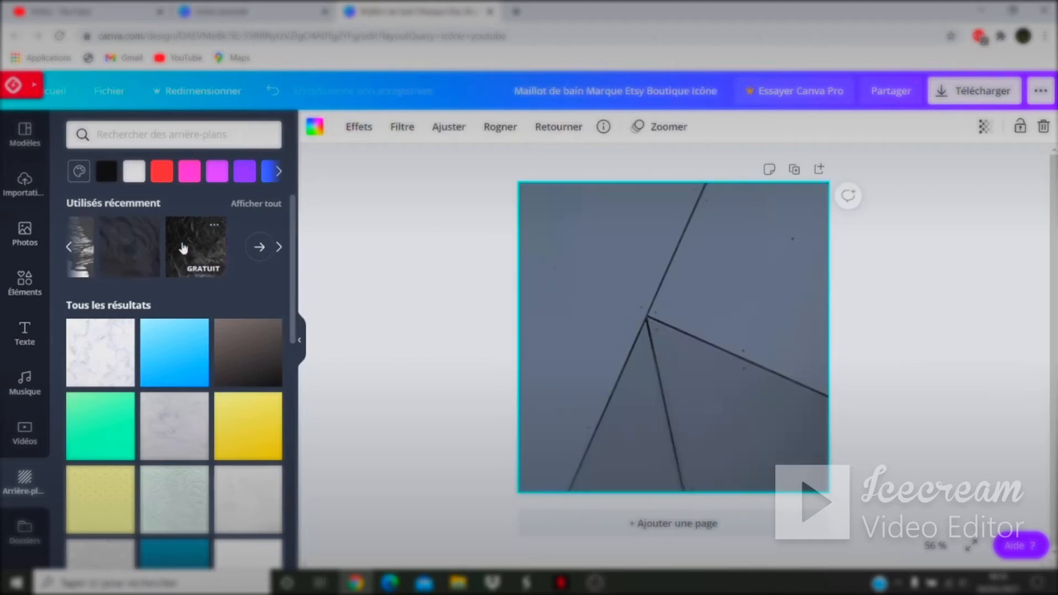
pyautogui.click(159, 252)
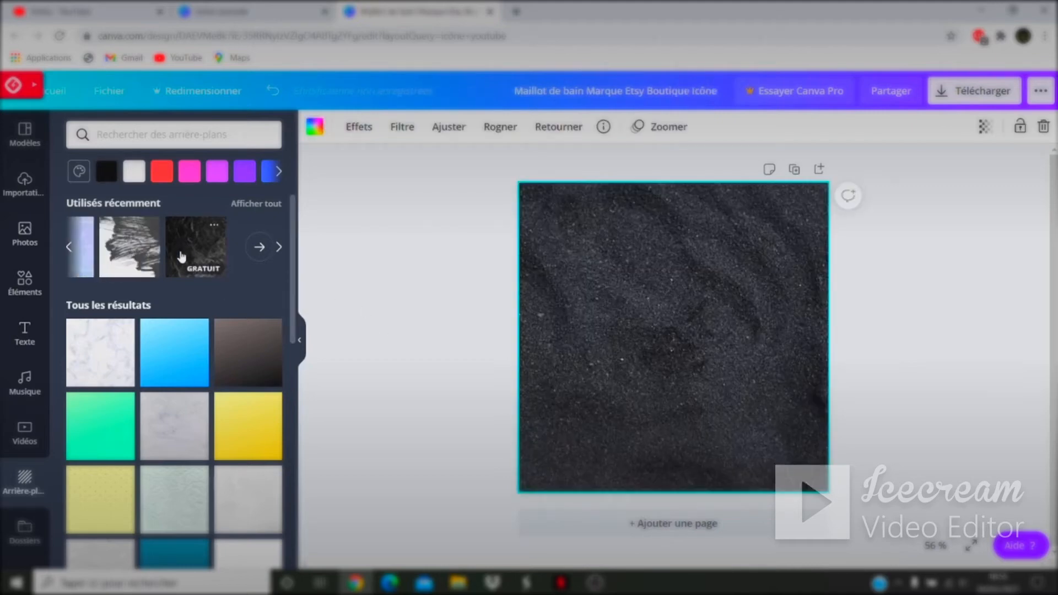
pyautogui.click(82, 255)
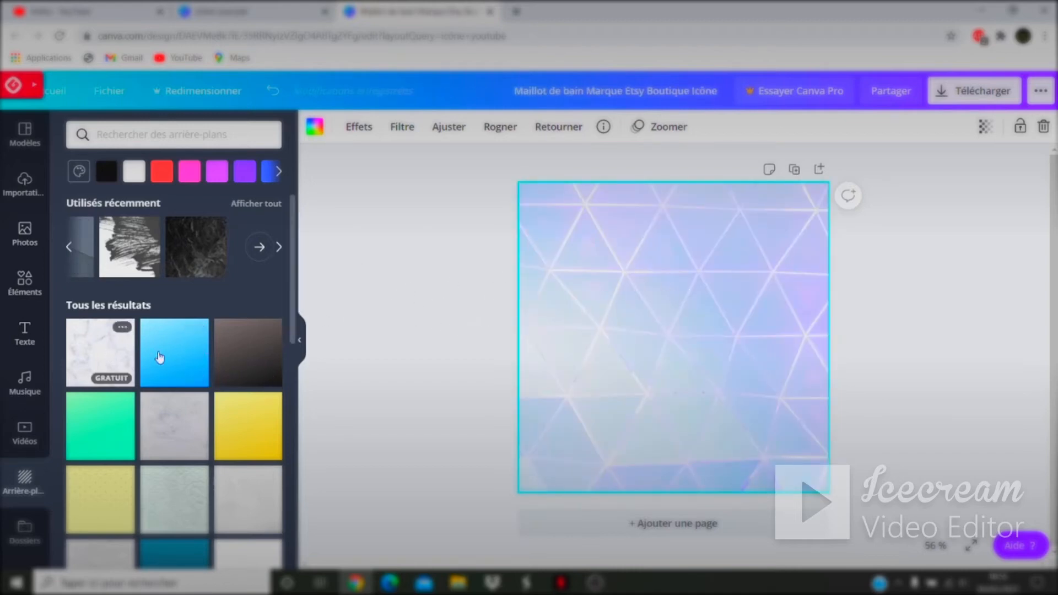
# Set the design's background to the free brown-grey to black gradient.
pyautogui.scroll(-2, 165, 359)
pyautogui.click(251, 296)
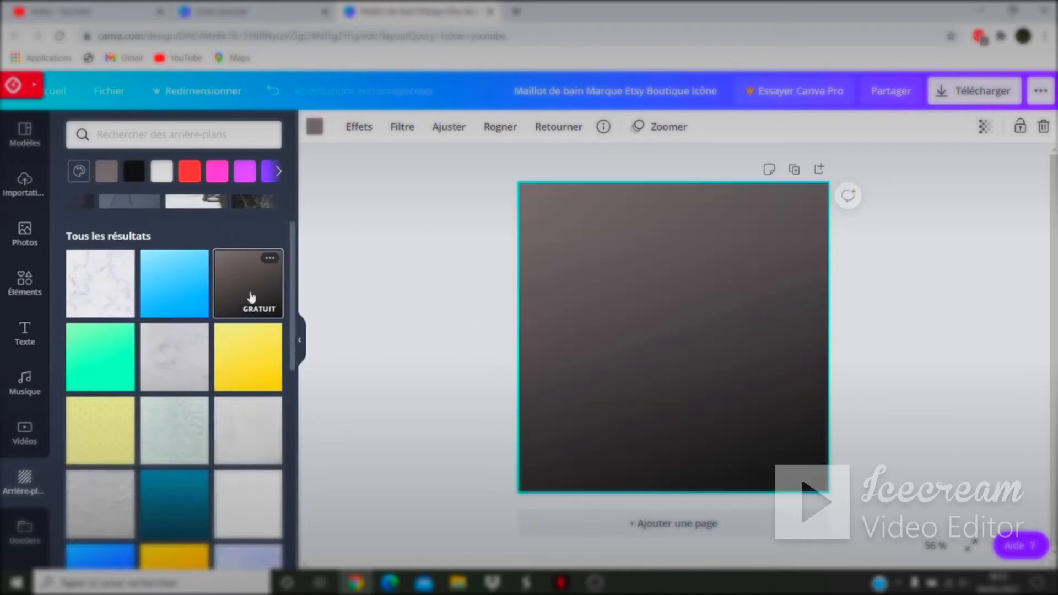
pyautogui.scroll(-10, 251, 297)
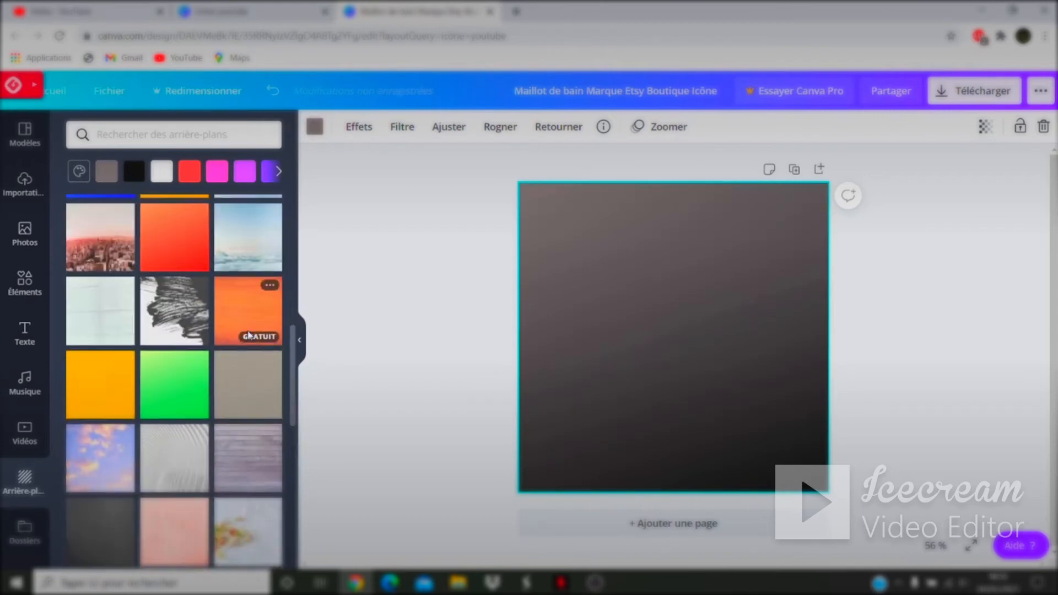
# Look through the available backgrounds for an alternative to the brown-grey to black gradient.
pyautogui.scroll(2, 244, 334)
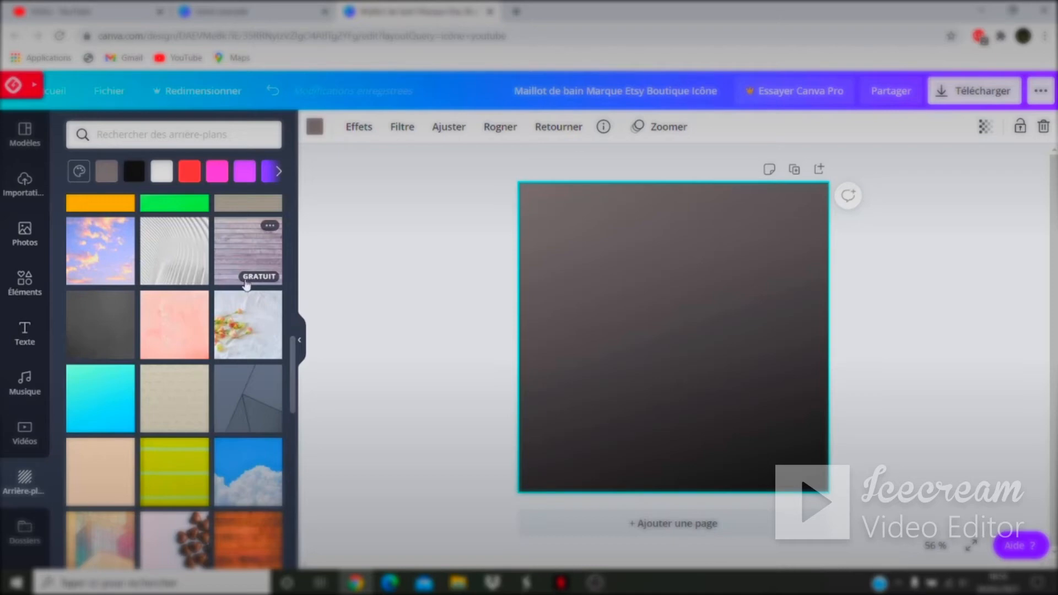
pyautogui.scroll(-5, 196, 331)
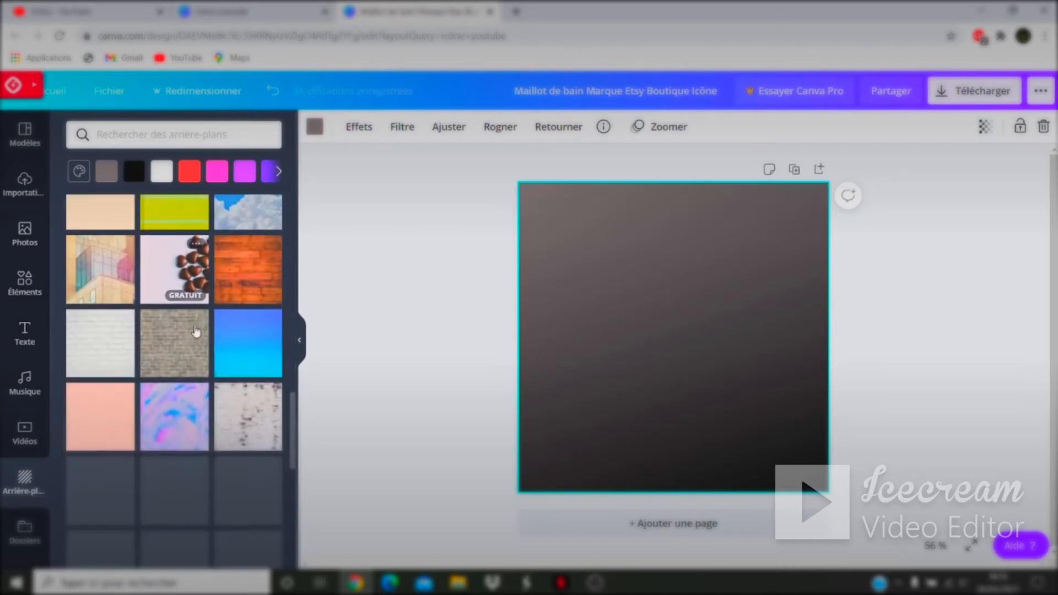
pyautogui.scroll(-4, 195, 331)
pyautogui.scroll(-3, 198, 339)
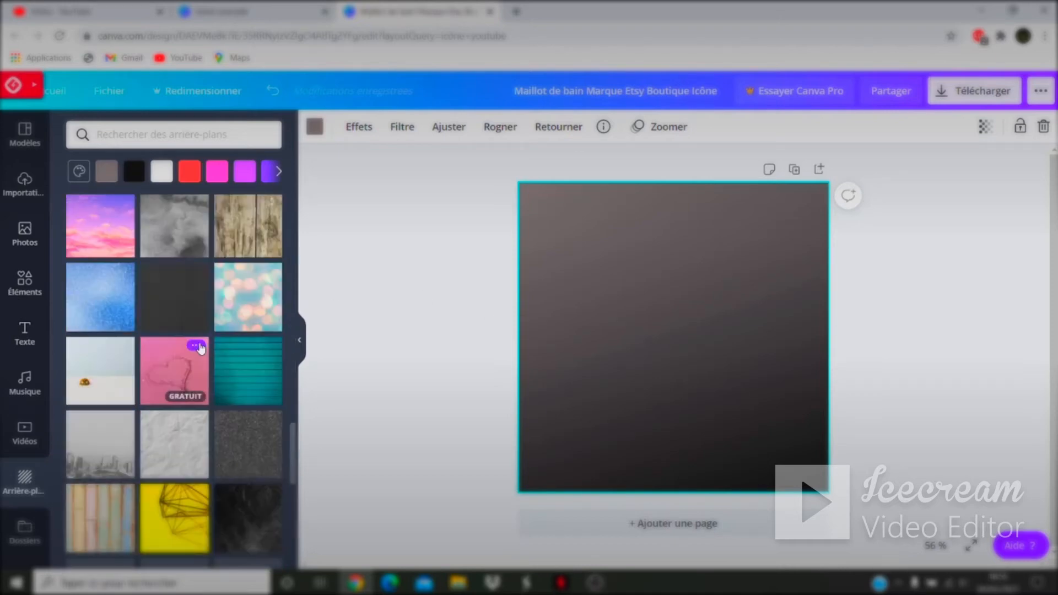
pyautogui.scroll(-1, 193, 331)
pyautogui.scroll(-4, 189, 436)
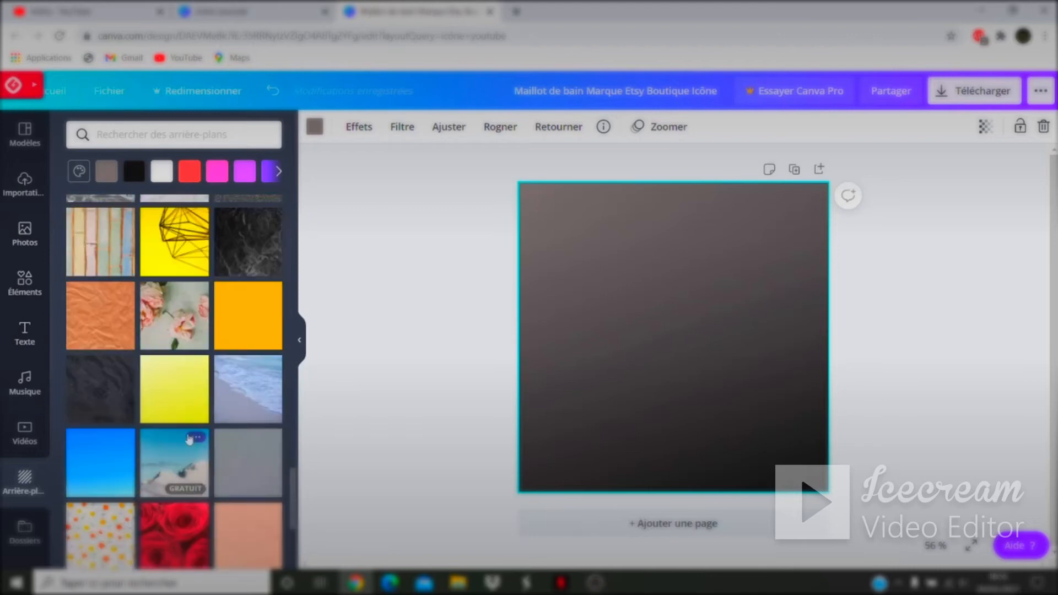
pyautogui.scroll(-3, 135, 399)
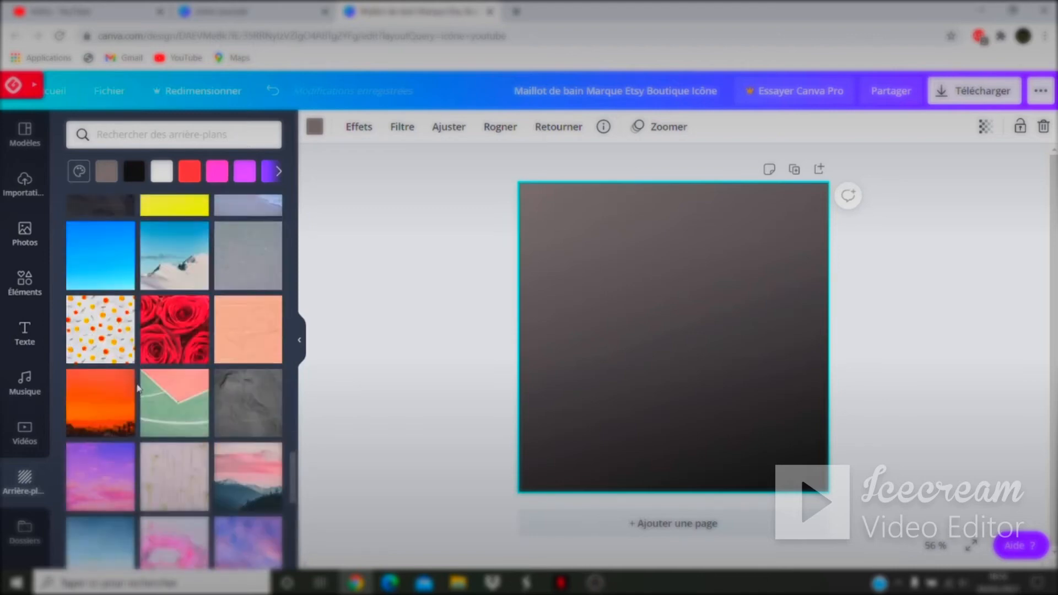
pyautogui.scroll(-3, 139, 394)
pyautogui.scroll(-2, 187, 369)
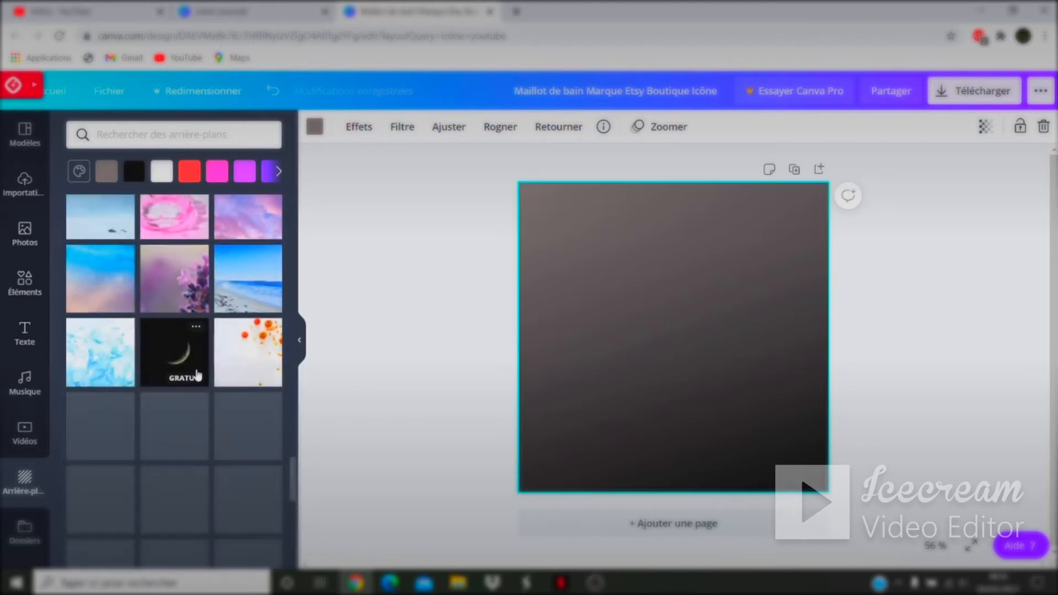
pyautogui.scroll(-2, 195, 366)
pyautogui.scroll(-3, 195, 366)
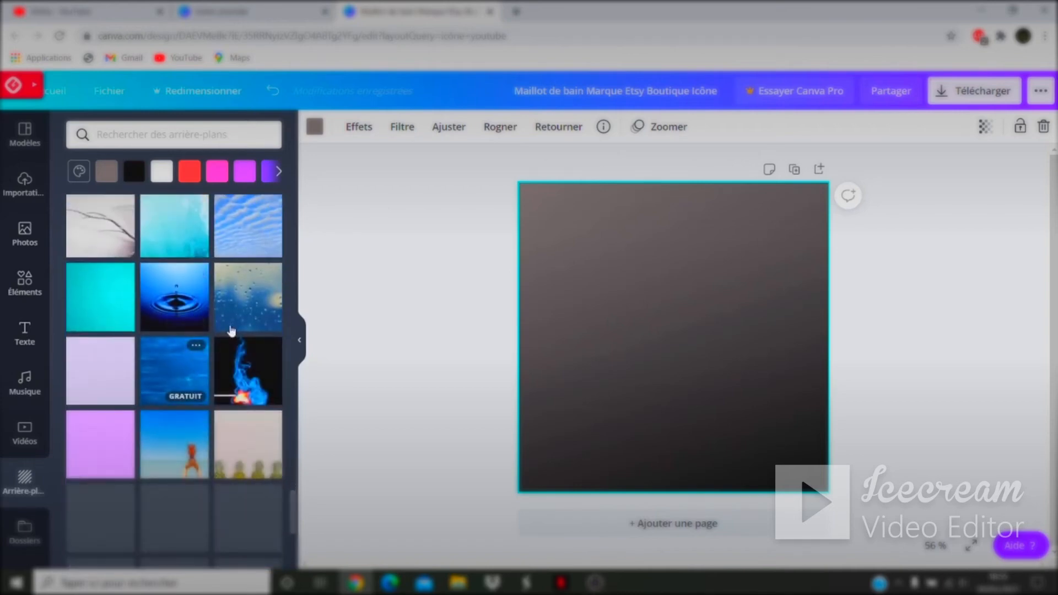
pyautogui.scroll(-3, 210, 357)
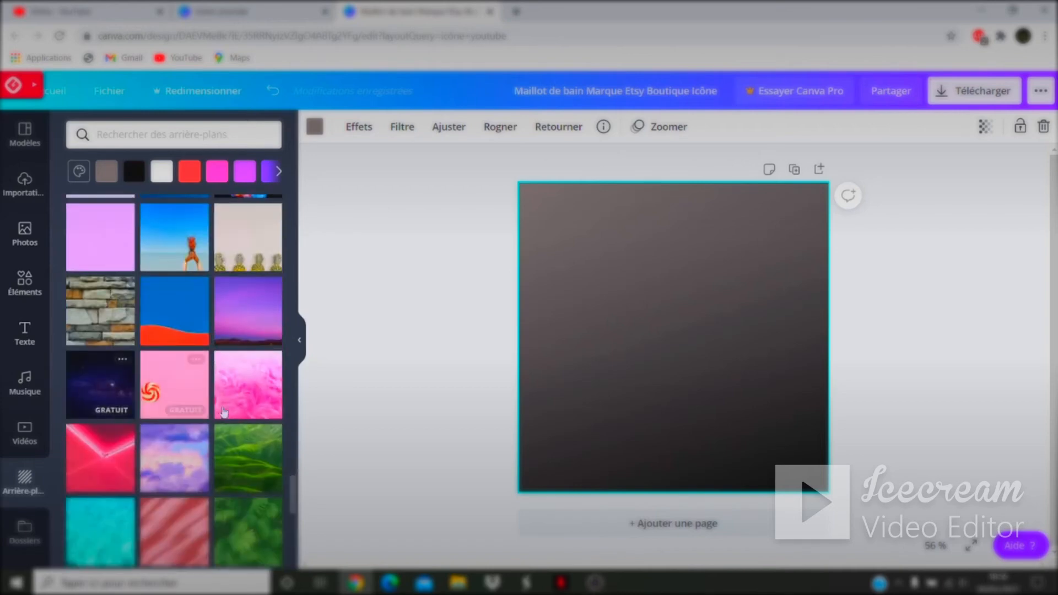
pyautogui.scroll(-5, 193, 403)
pyautogui.scroll(-5, 193, 375)
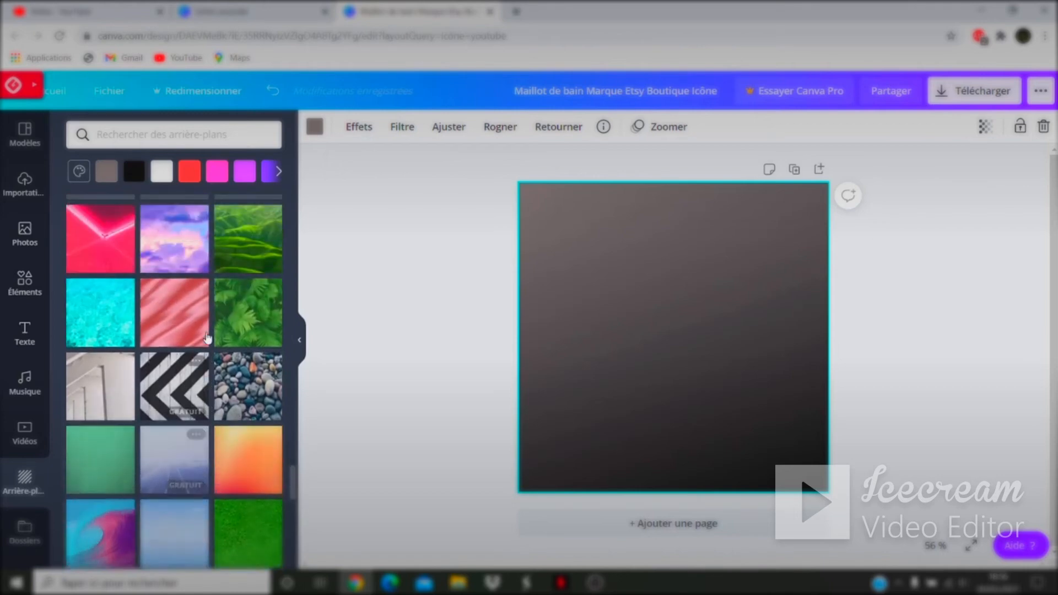
pyautogui.scroll(5, 154, 245)
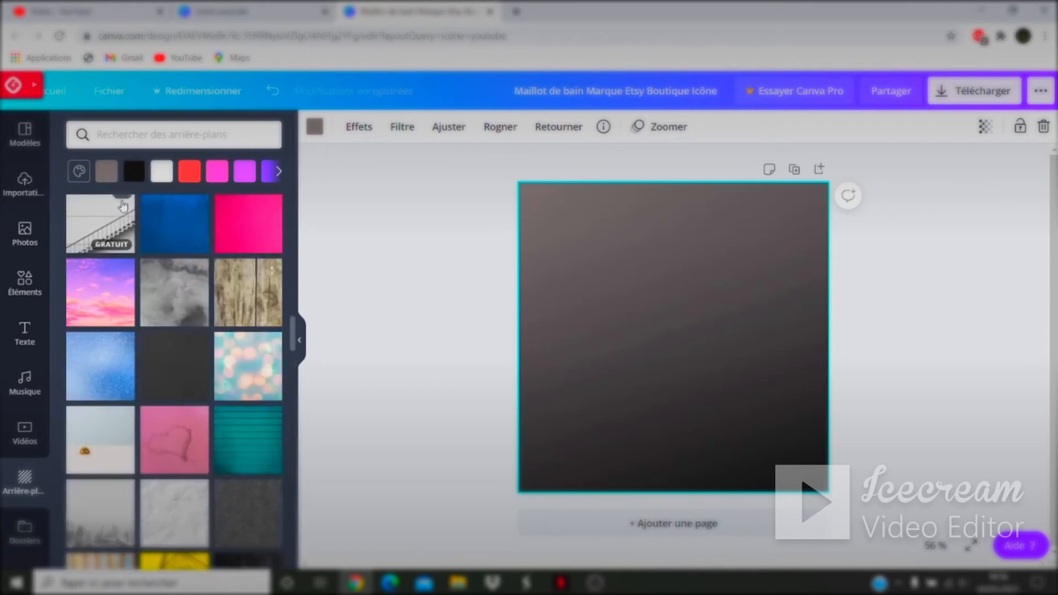
# Add the yellow-to-coral gradient brush stroke, enlarged and tilted diagonally across the design's upper-left corner.
pyautogui.click(36, 291)
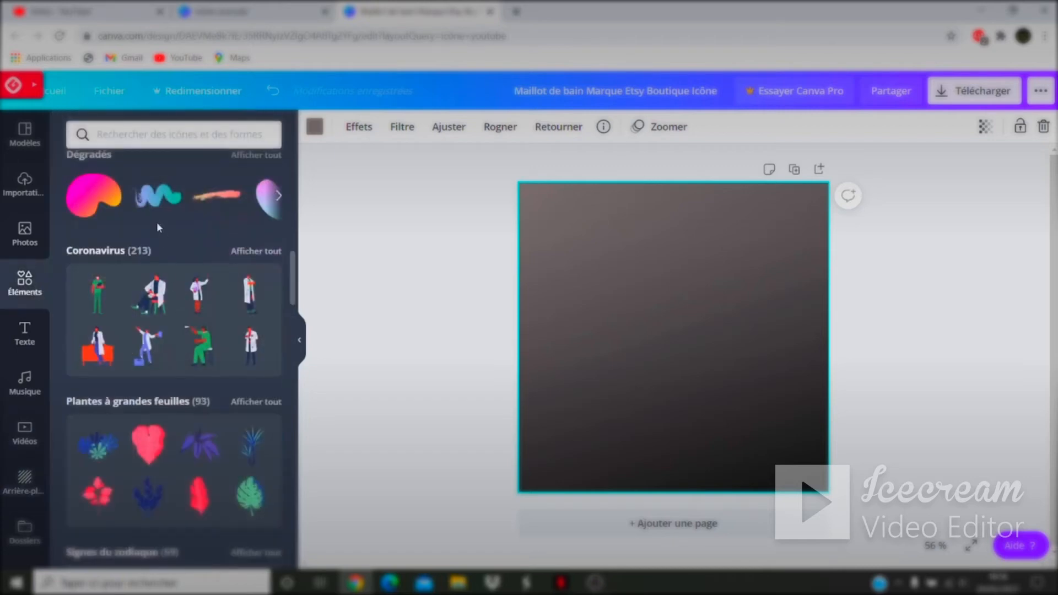
pyautogui.click(230, 207)
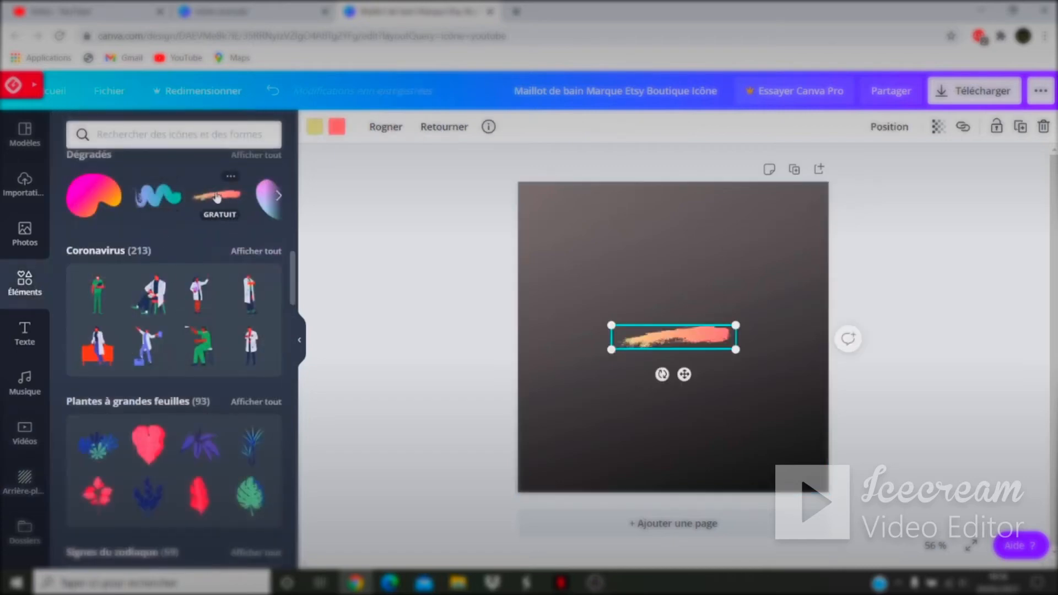
pyautogui.moveTo(691, 341); pyautogui.dragTo(589, 235)
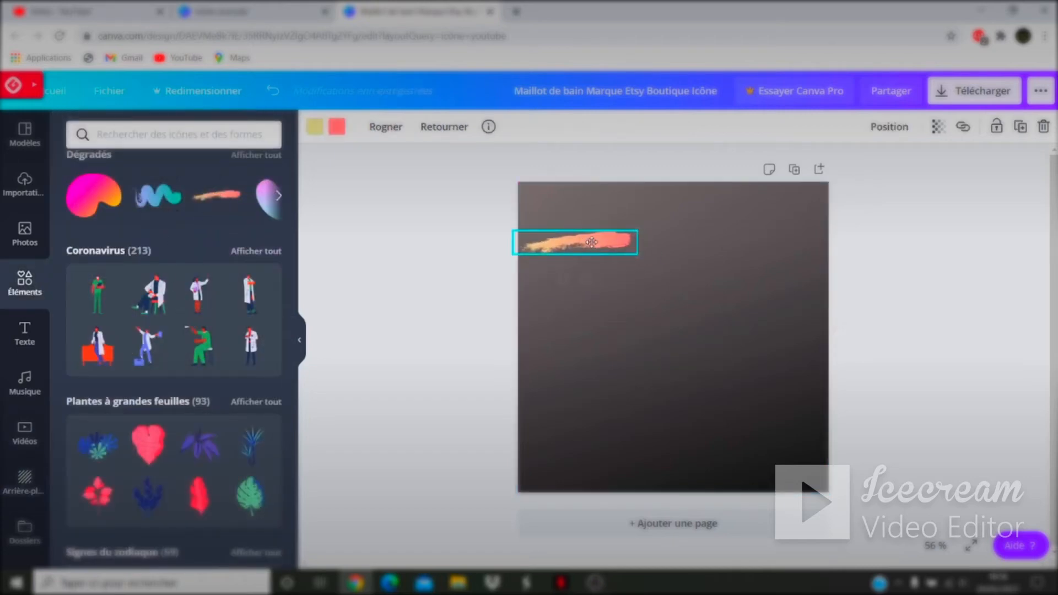
pyautogui.moveTo(560, 268)
pyautogui.mouseDown()
pyautogui.moveTo(606, 295)
pyautogui.moveTo(628, 292)
pyautogui.moveTo(601, 287)
pyautogui.moveTo(590, 255)
pyautogui.mouseUp()
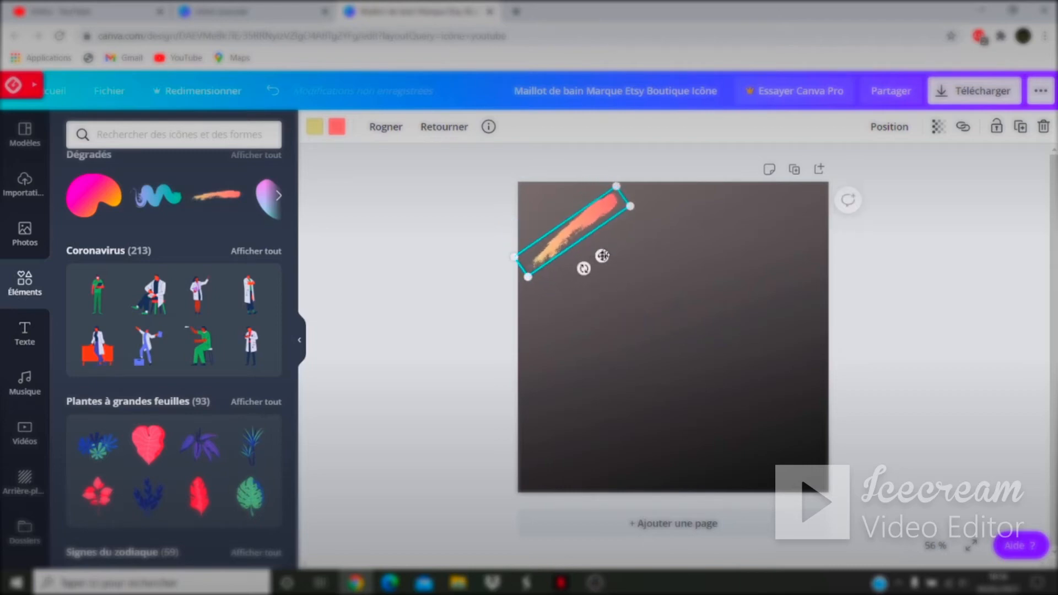
pyautogui.moveTo(656, 212); pyautogui.dragTo(711, 210)
pyautogui.moveTo(628, 221)
pyautogui.mouseDown()
pyautogui.moveTo(586, 247)
pyautogui.moveTo(572, 230)
pyautogui.mouseUp()
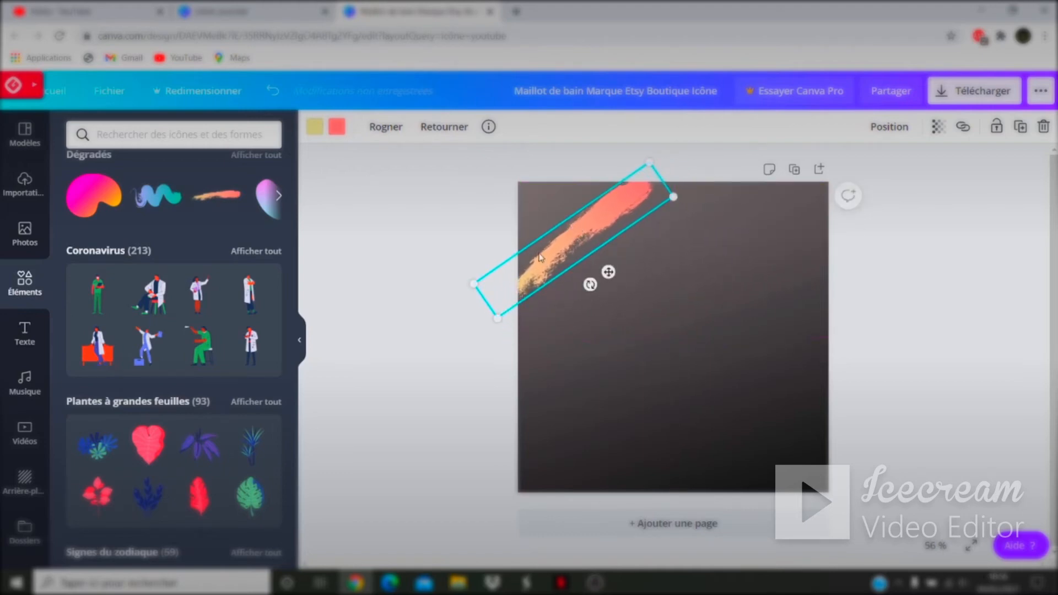
# Recolour the brush stroke's gradient from blue to white and move it slightly further into the upper-left corner.
pyautogui.click(335, 132)
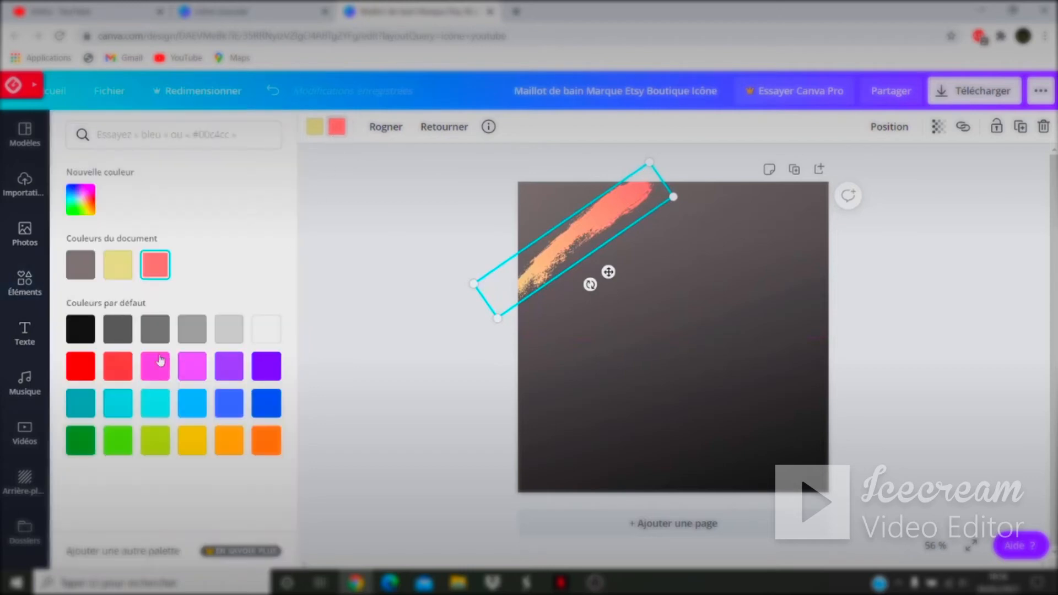
pyautogui.click(117, 329)
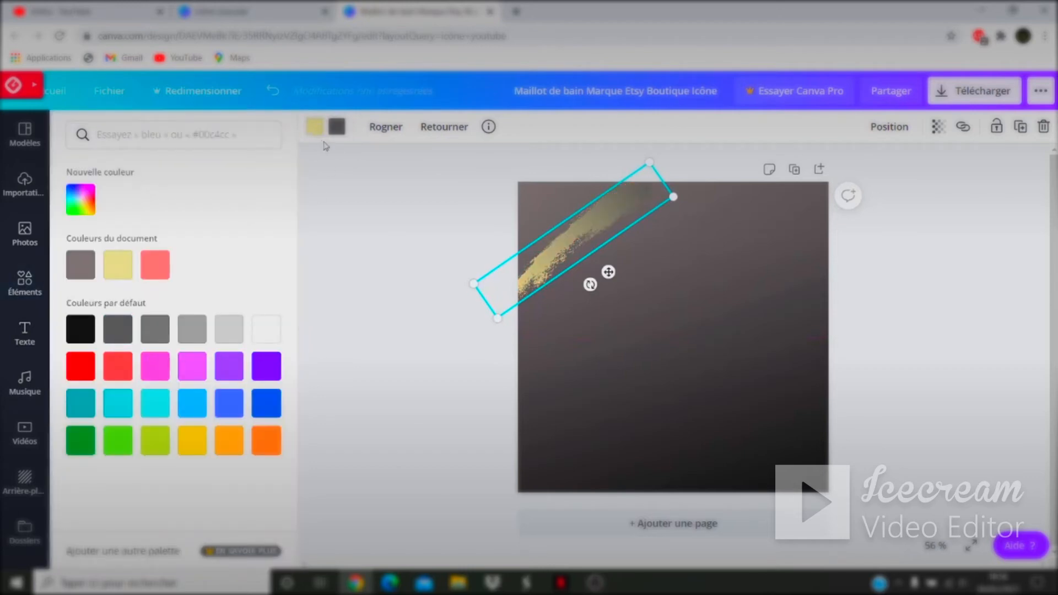
pyautogui.click(266, 322)
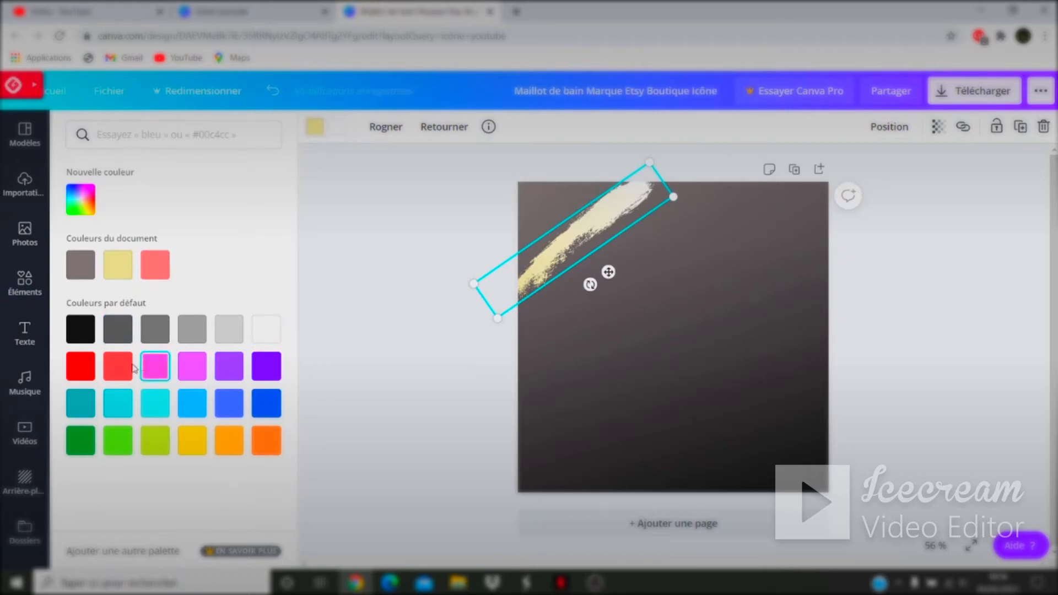
pyautogui.click(92, 365)
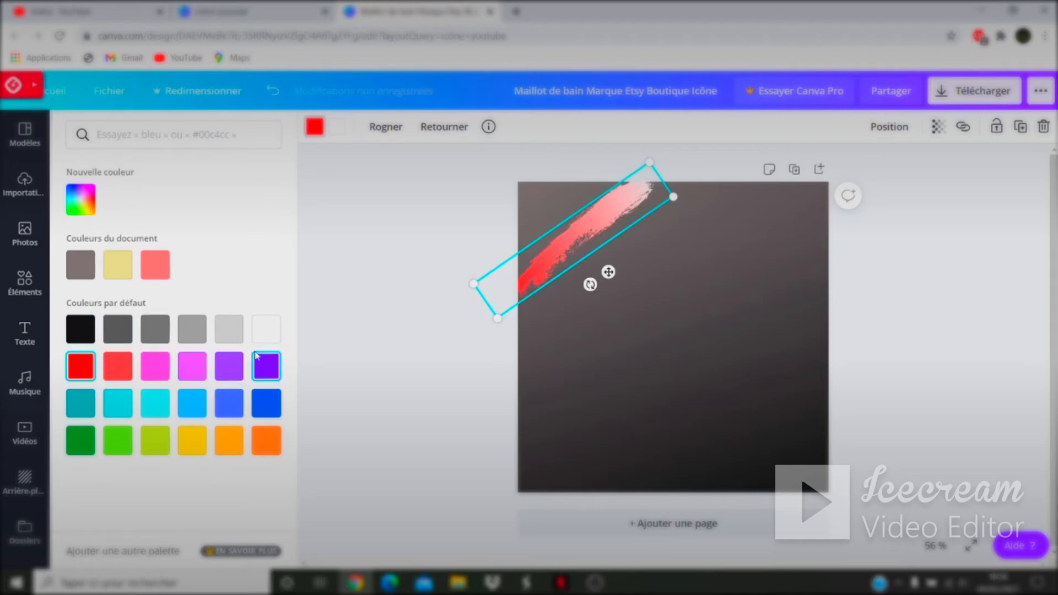
pyautogui.click(228, 365)
pyautogui.click(228, 403)
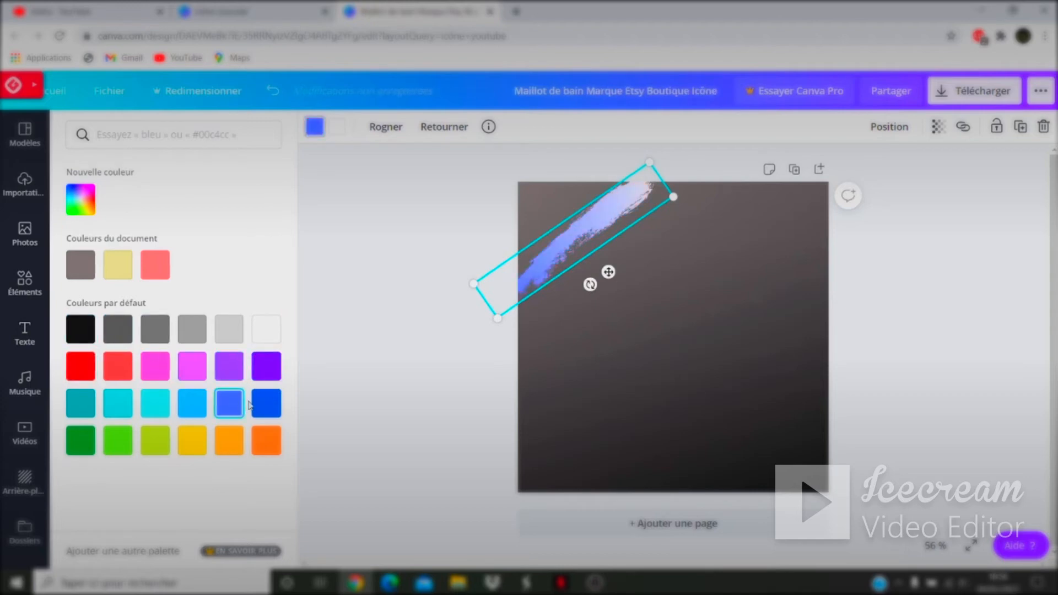
pyautogui.moveTo(583, 239); pyautogui.dragTo(564, 229)
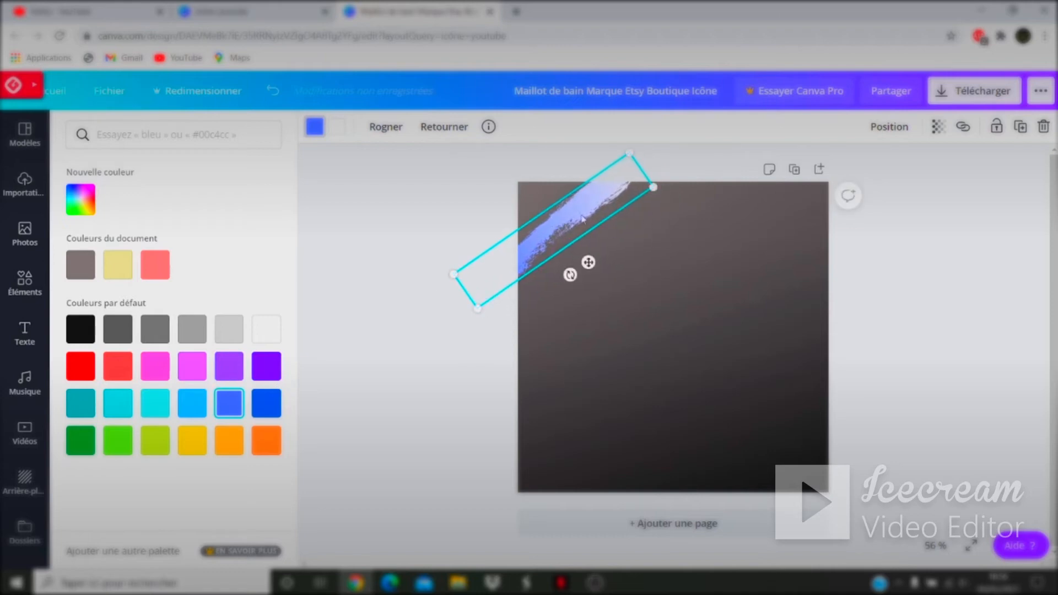
pyautogui.rightClick(583, 219)
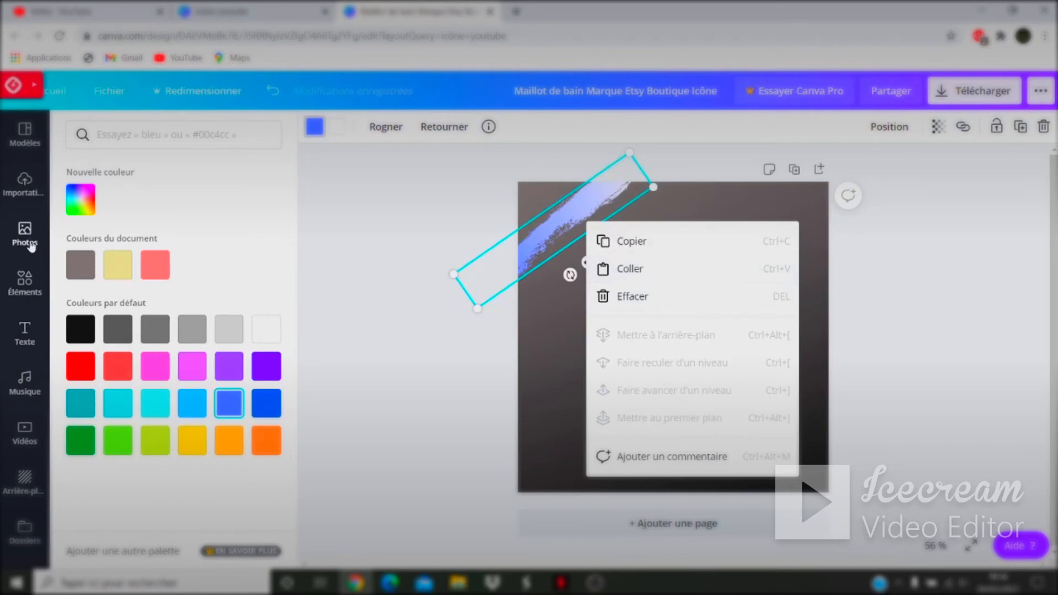
# Add a second gradient brush stroke and rotate it diagonally across the design's upper-right corner.
pyautogui.click(27, 283)
pyautogui.click(217, 194)
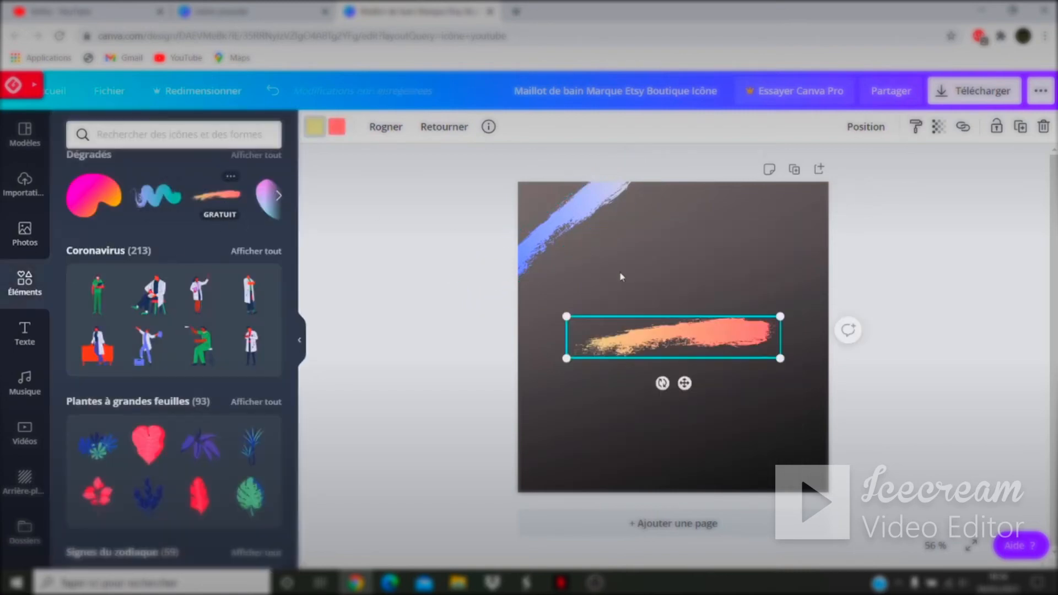
pyautogui.moveTo(699, 331); pyautogui.dragTo(777, 240)
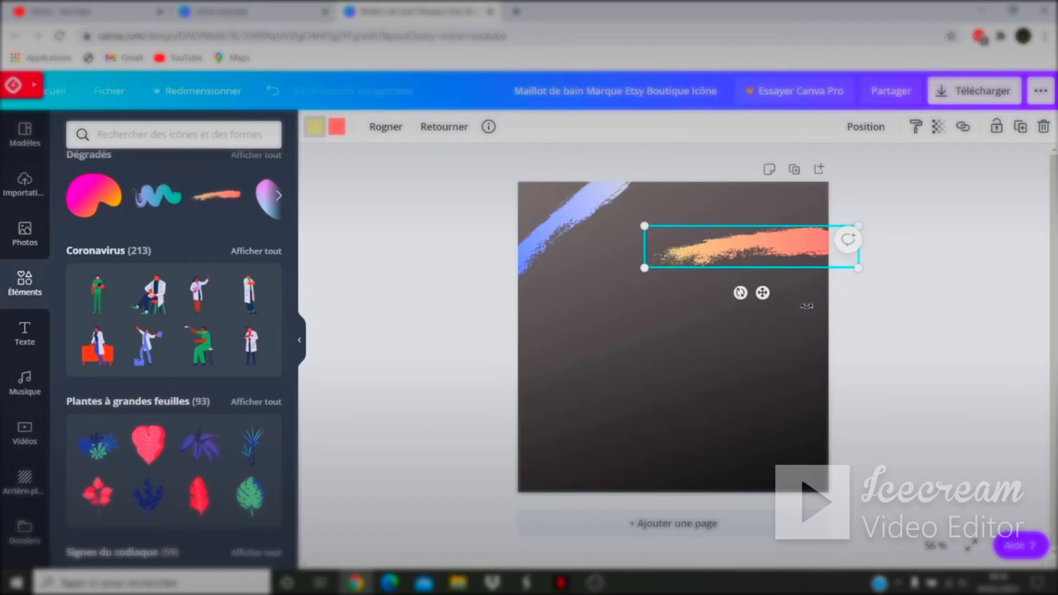
pyautogui.moveTo(740, 293)
pyautogui.mouseDown()
pyautogui.moveTo(928, 310)
pyautogui.moveTo(986, 271)
pyautogui.moveTo(963, 141)
pyautogui.moveTo(904, 127)
pyautogui.mouseUp()
pyautogui.moveTo(782, 267); pyautogui.dragTo(789, 259)
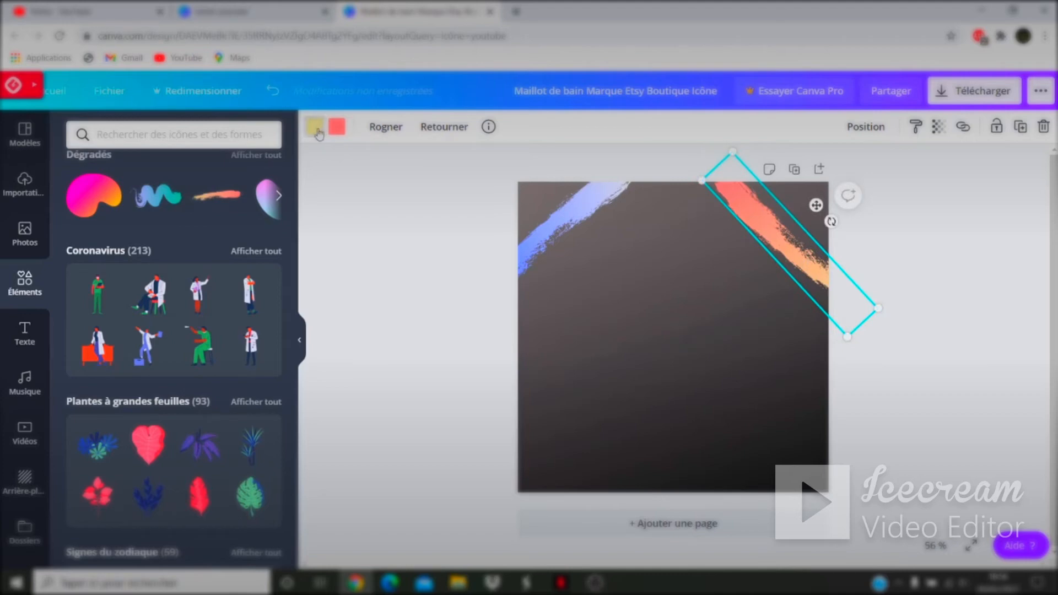
# Recolour the upper-right brush stroke with the document's white and blue to match the first one.
pyautogui.click(337, 127)
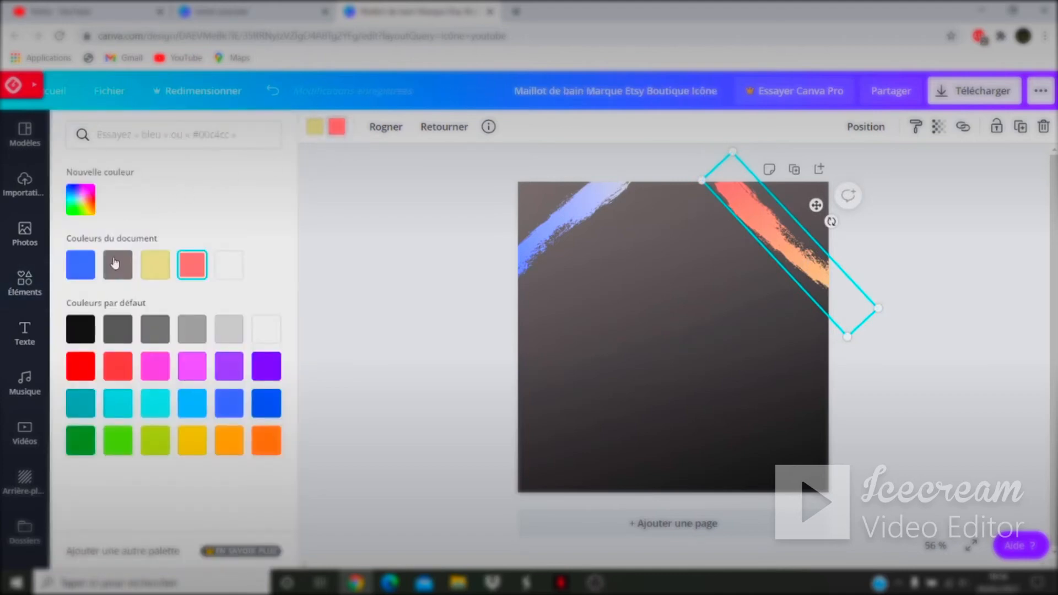
pyautogui.click(218, 268)
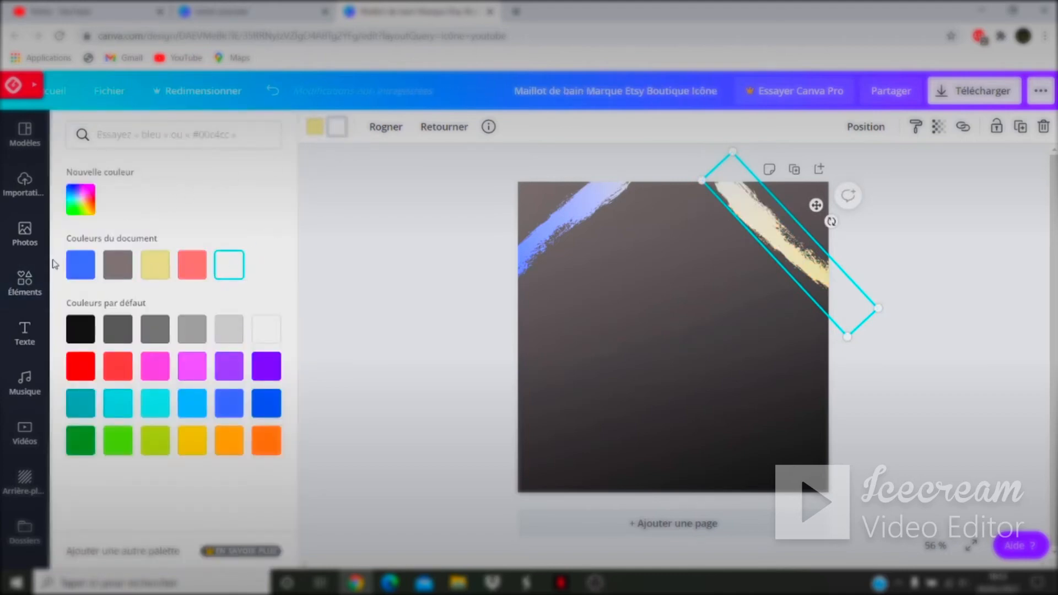
pyautogui.click(315, 127)
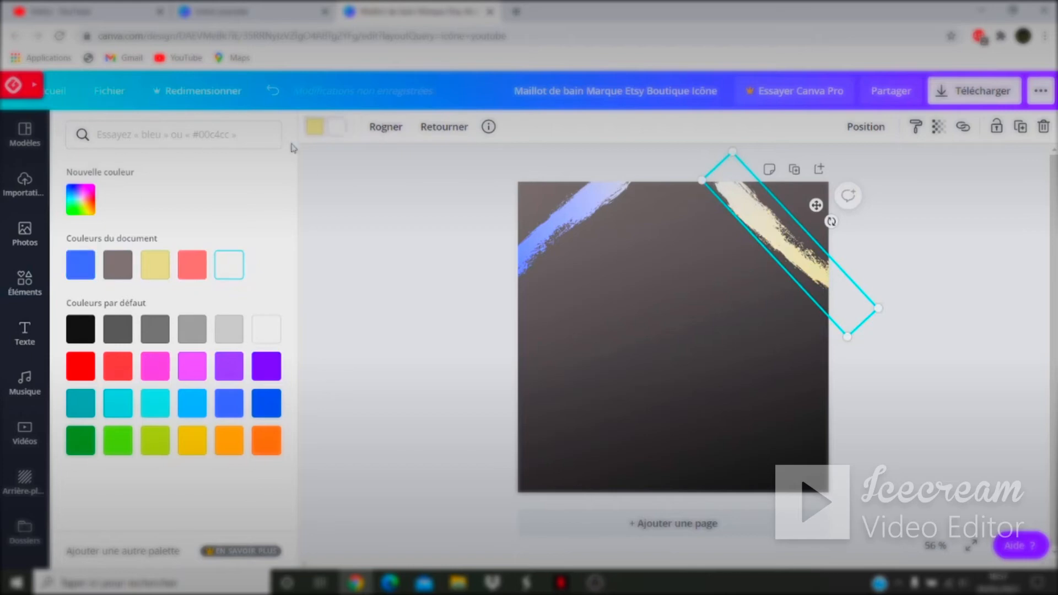
pyautogui.click(70, 266)
pyautogui.click(857, 292)
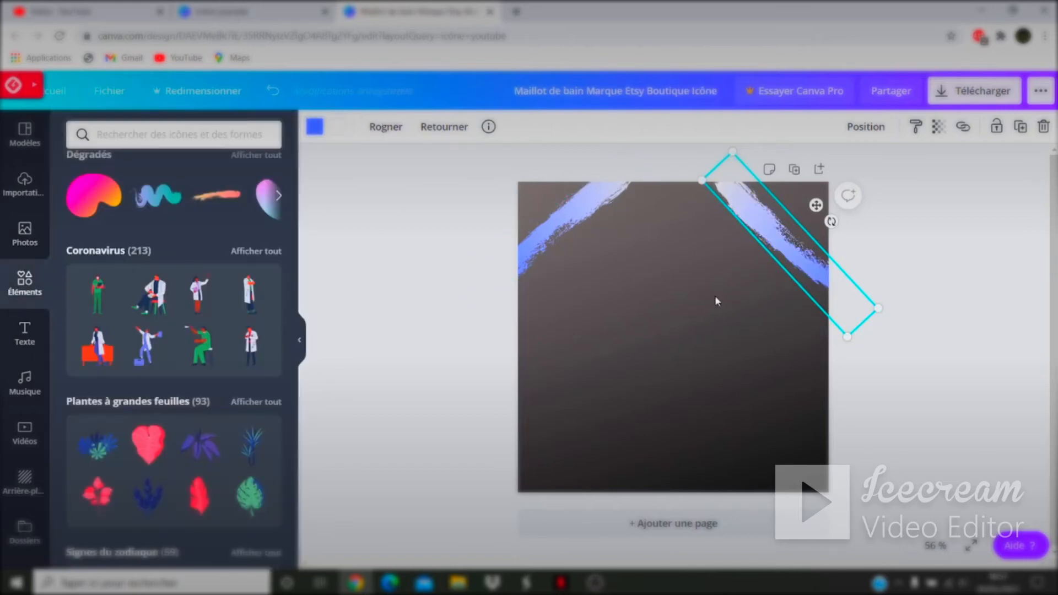
# Try the wavy purple-to-teal gradient stroke between the two brush strokes, and delete it again.
pyautogui.click(170, 194)
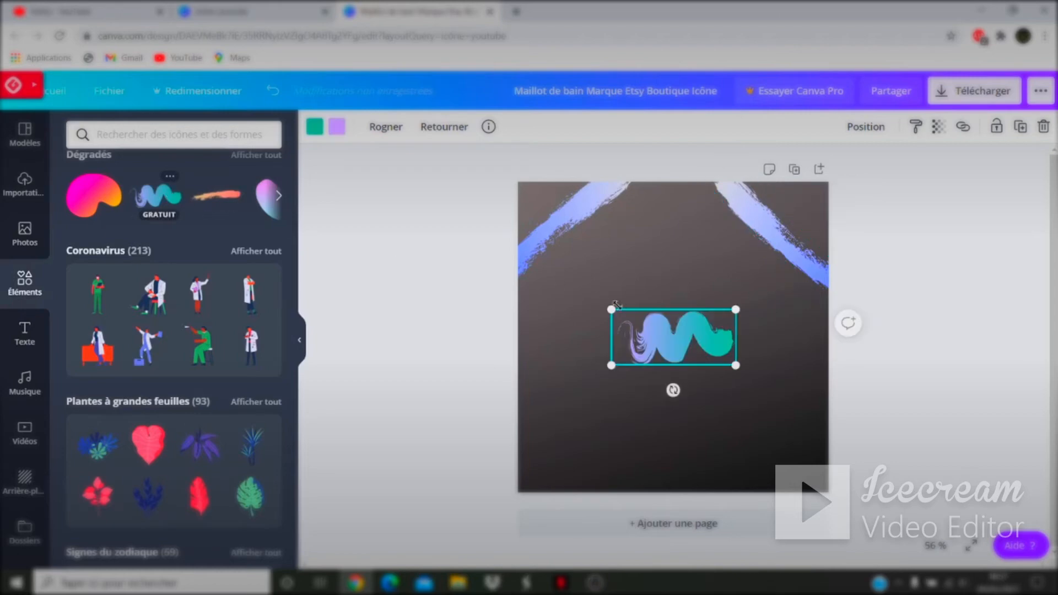
pyautogui.moveTo(643, 329)
pyautogui.mouseDown()
pyautogui.moveTo(646, 192)
pyautogui.moveTo(648, 266)
pyautogui.mouseUp()
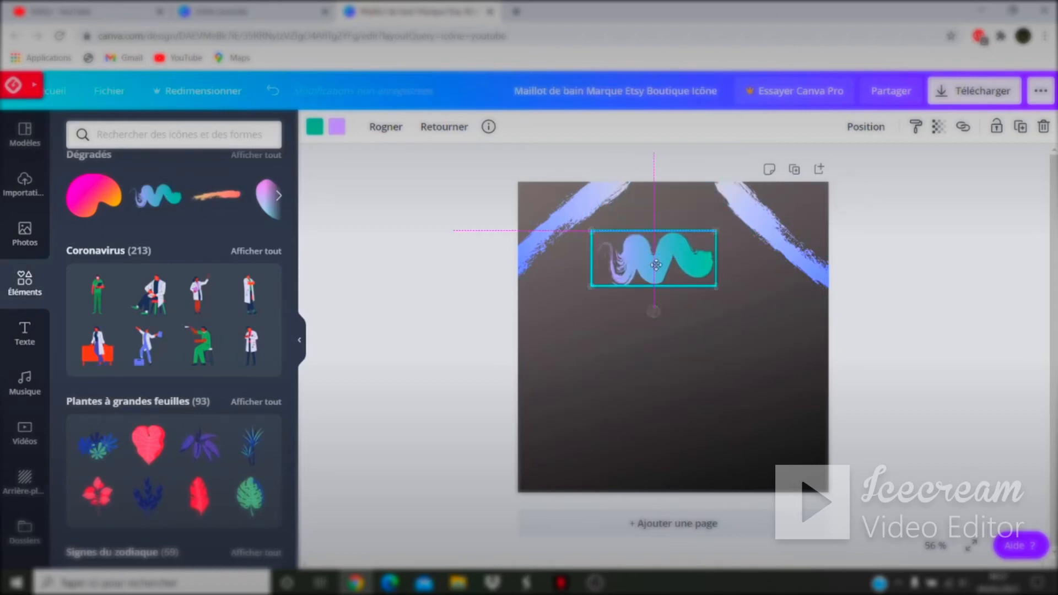
pyautogui.rightClick(643, 267)
pyautogui.click(687, 338)
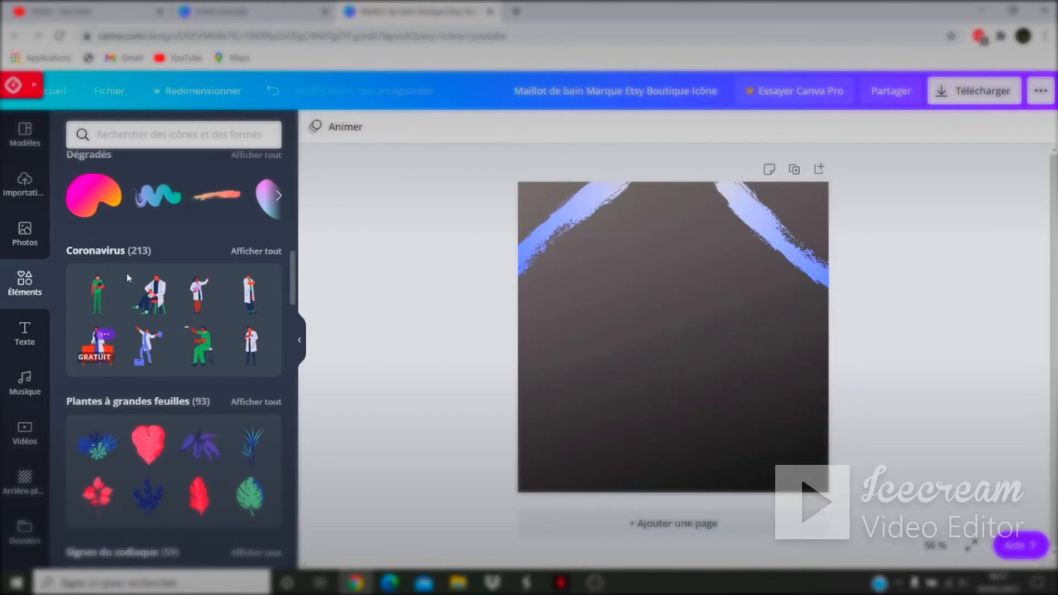
# Add a pink-to-turquoise gradient blob at the design's left edge and a pink-to-orange one in the upper-right corner.
pyautogui.scroll(1, 243, 276)
pyautogui.click(279, 265)
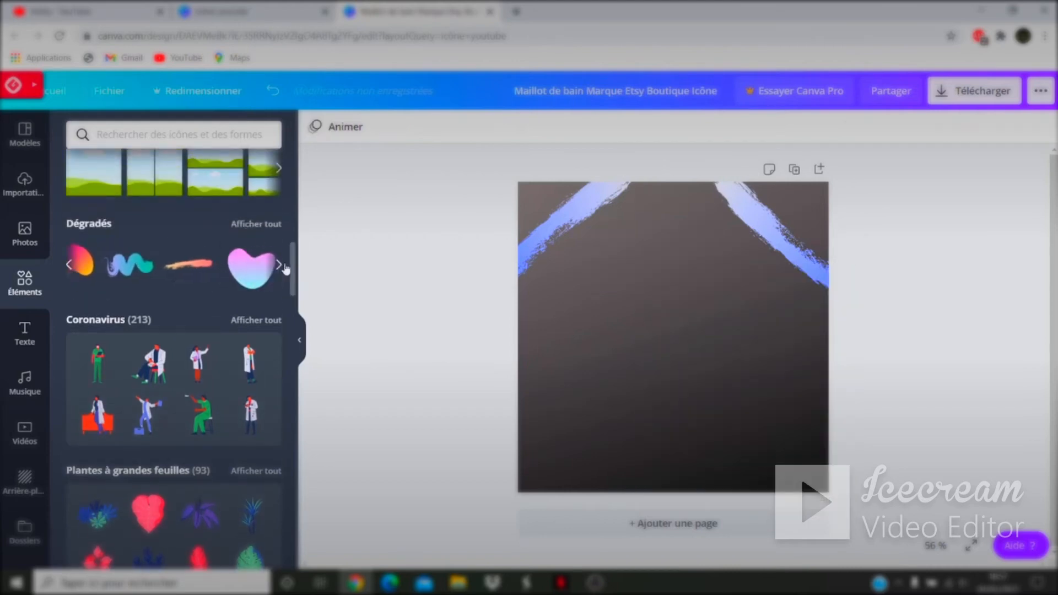
pyautogui.click(112, 277)
pyautogui.moveTo(678, 359); pyautogui.dragTo(555, 362)
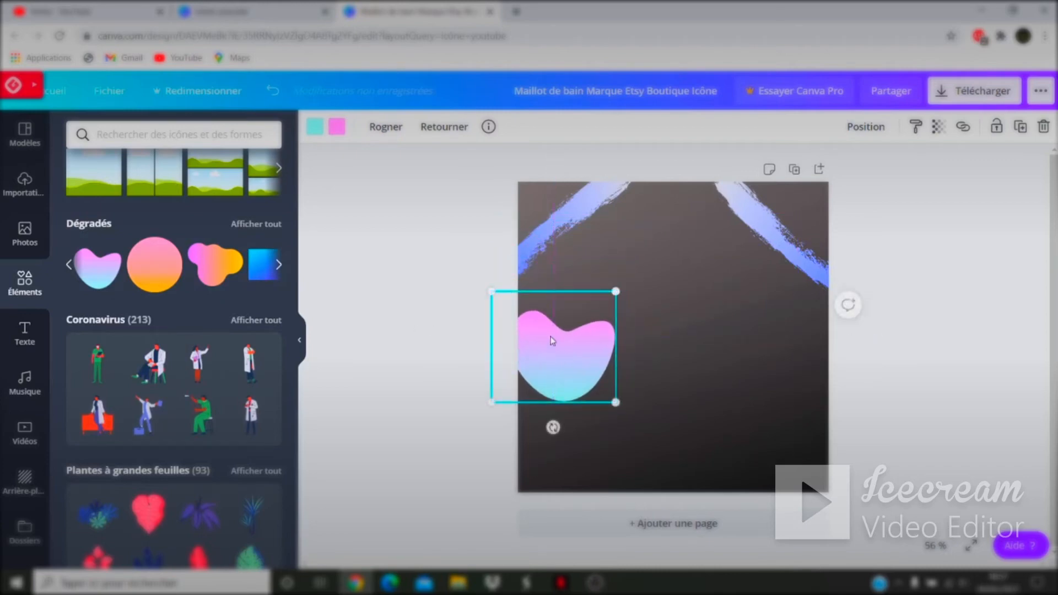
pyautogui.click(215, 265)
pyautogui.moveTo(774, 233); pyautogui.dragTo(774, 232)
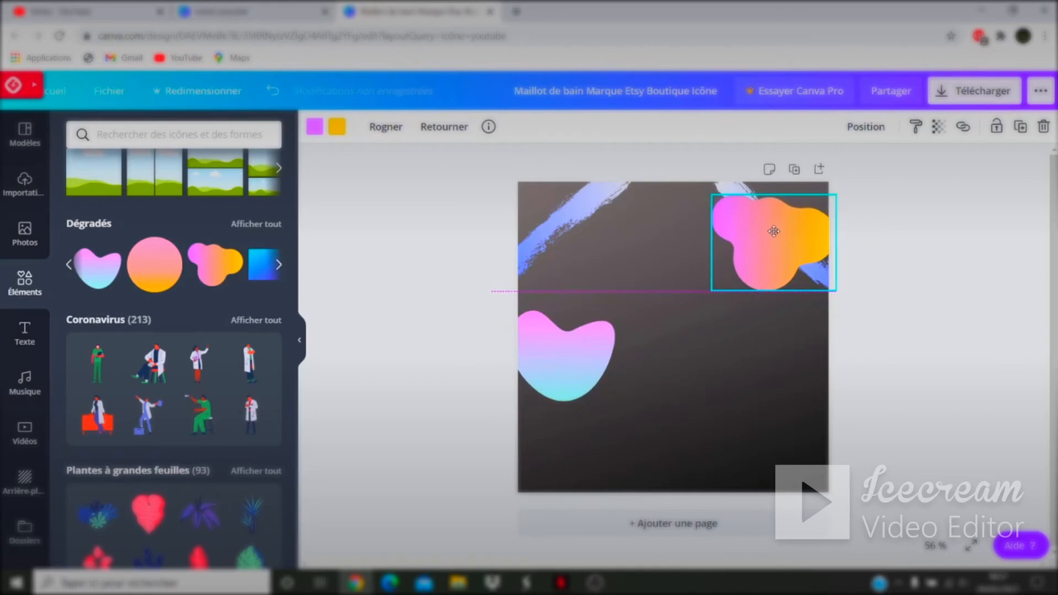
# Delete both blue-and-white brush strokes from the design's upper corners.
pyautogui.click(590, 214)
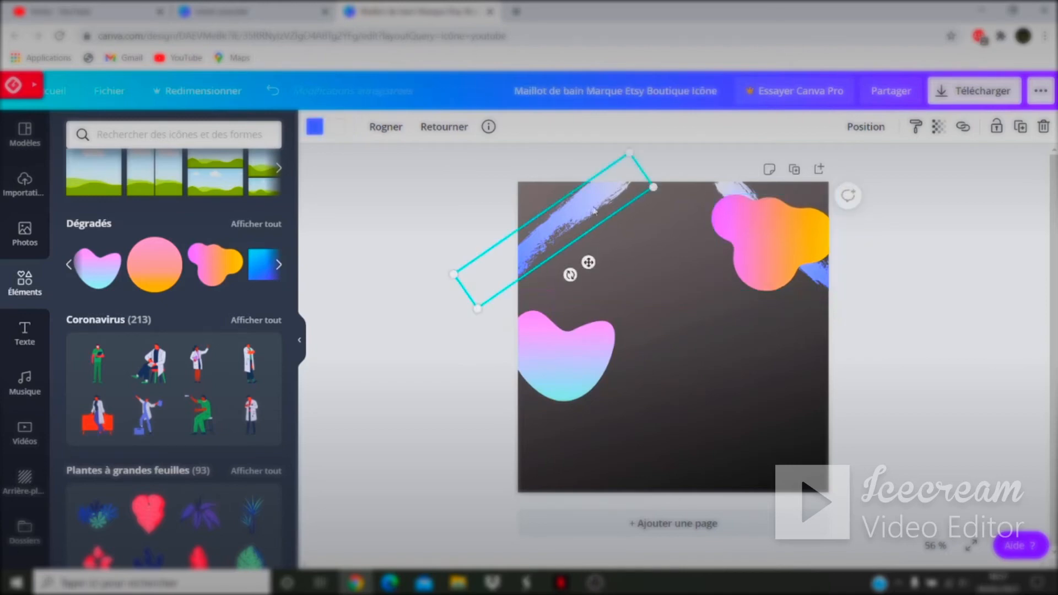
pyautogui.press('Delete')
pyautogui.click(817, 274)
pyautogui.press('Delete')
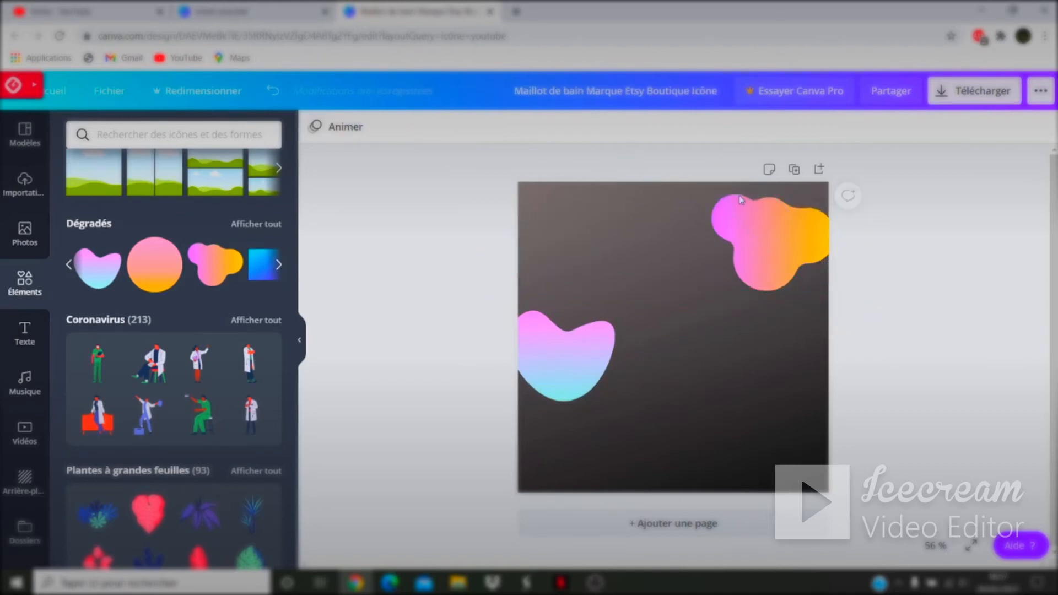
# Move the pink-to-orange blob to the middle of the design's upper edge and add a second one at the lower edge.
pyautogui.click(757, 239)
pyautogui.moveTo(757, 239); pyautogui.dragTo(650, 239)
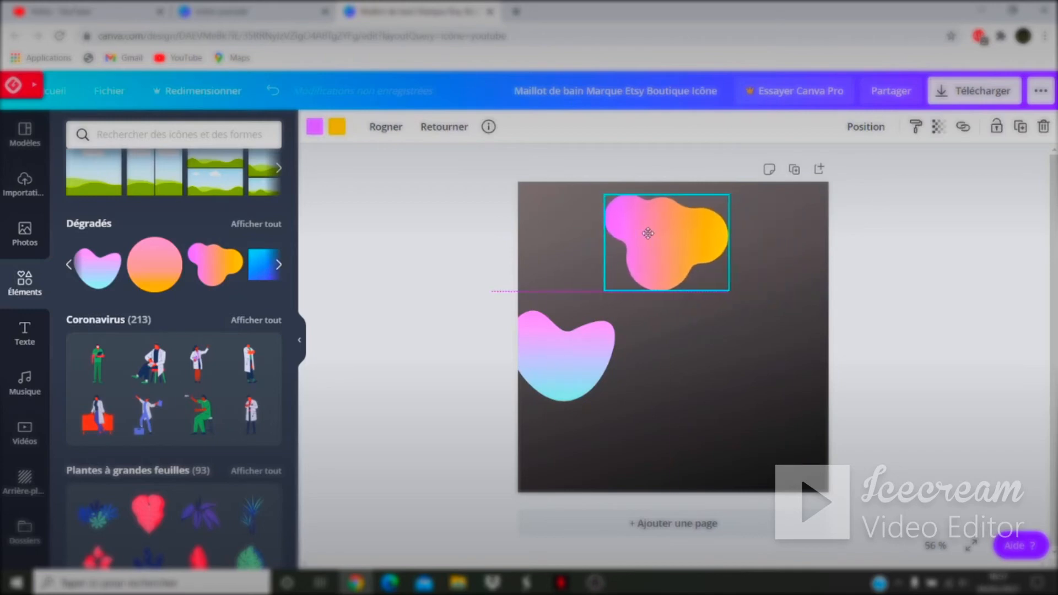
pyautogui.click(214, 270)
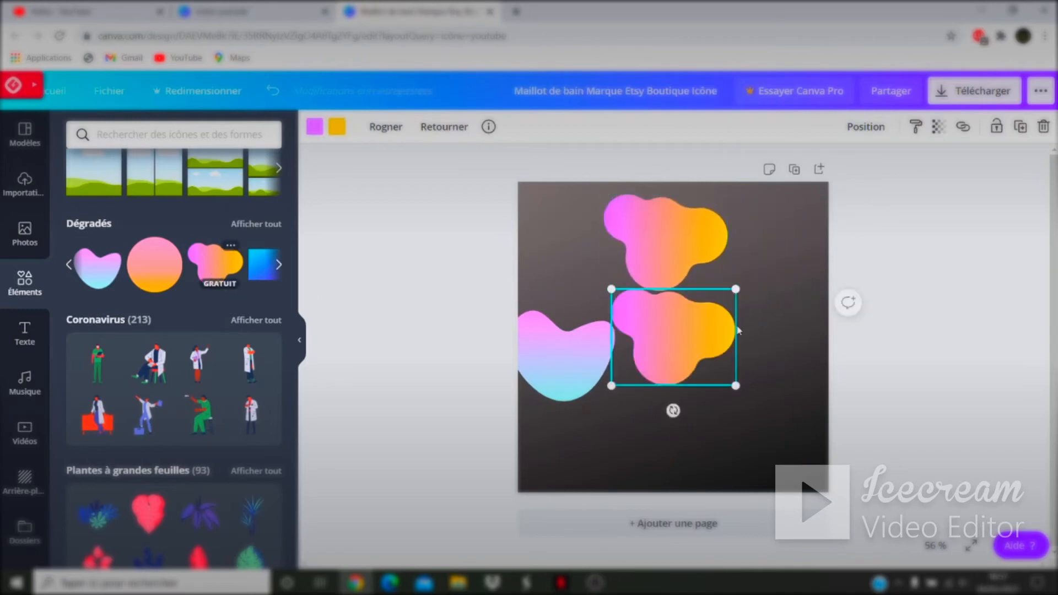
pyautogui.moveTo(675, 339); pyautogui.dragTo(684, 458)
# Add a second pink-to-turquoise blob, rotate it, and place it partly over the design's right edge.
pyautogui.click(99, 269)
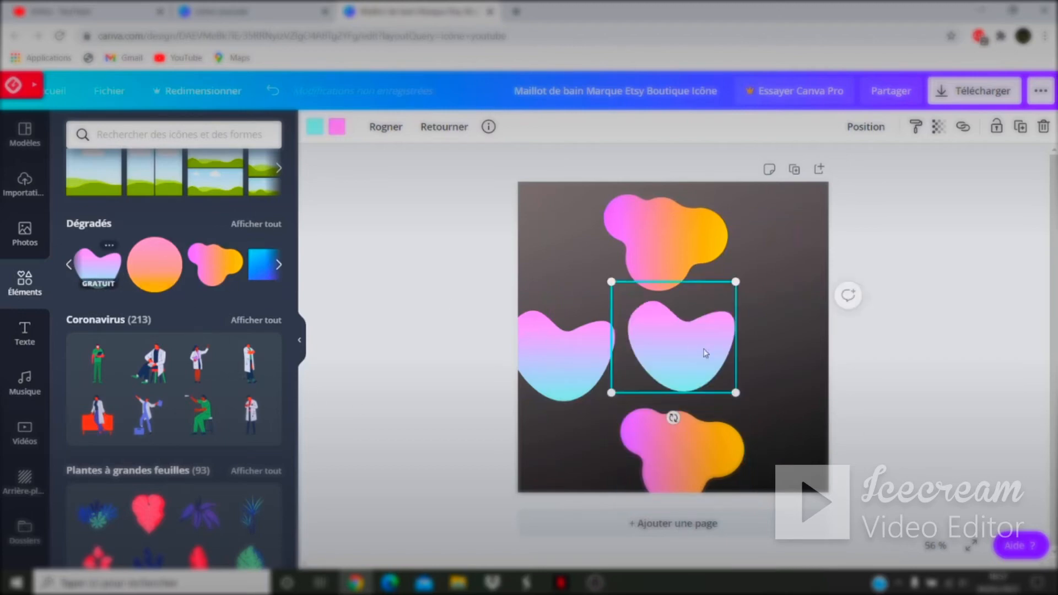
pyautogui.moveTo(675, 336); pyautogui.dragTo(723, 305)
pyautogui.moveTo(721, 383); pyautogui.dragTo(852, 366)
pyautogui.moveTo(727, 323); pyautogui.dragTo(769, 327)
# Push the upper, left and lower blobs further over the design's edges.
pyautogui.moveTo(676, 270); pyautogui.dragTo(670, 233)
pyautogui.moveTo(574, 349); pyautogui.dragTo(567, 330)
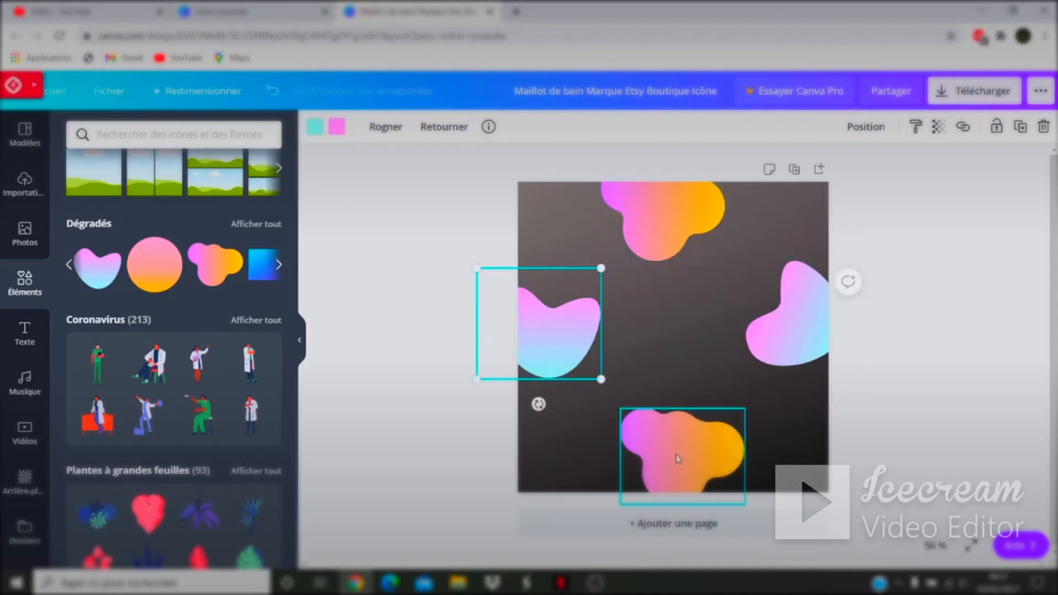
pyautogui.moveTo(678, 457); pyautogui.dragTo(701, 469)
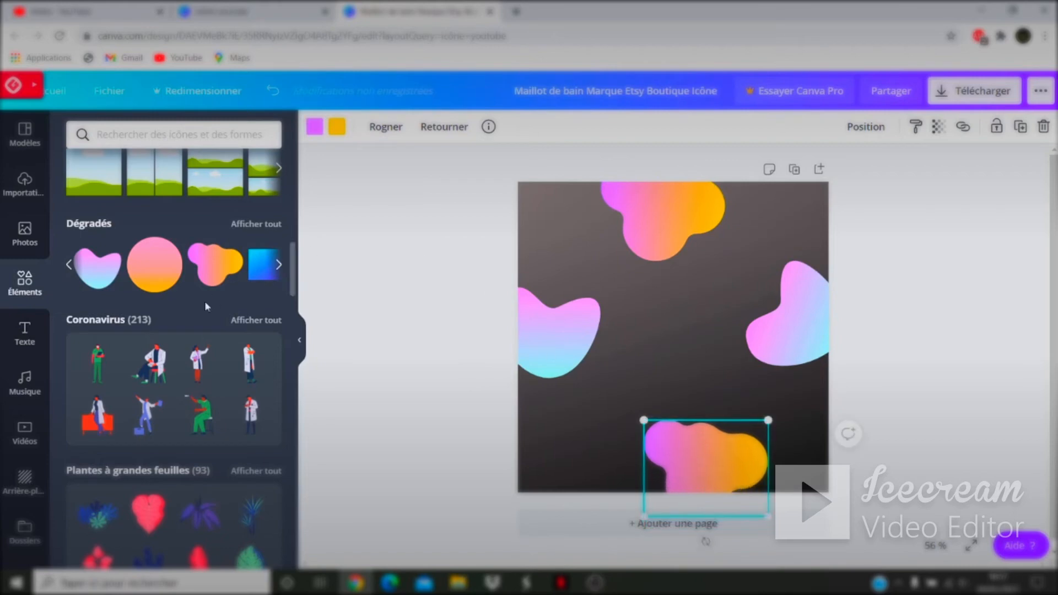
# Add pink-to-orange brush patches in the lower-left and upper-right corners, shifting the upper blob left to make room.
pyautogui.click(280, 265)
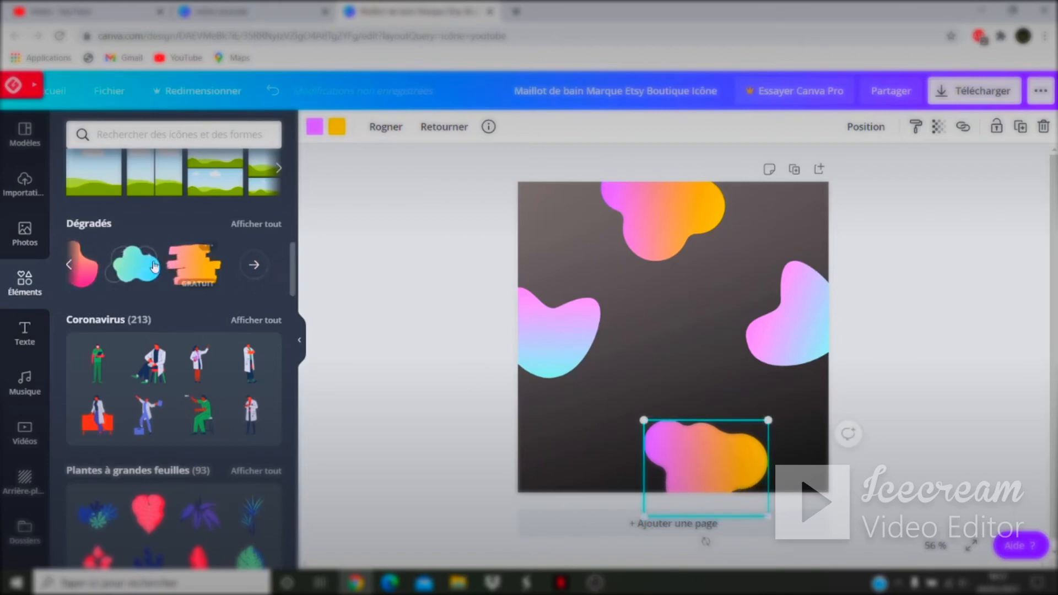
pyautogui.click(190, 278)
pyautogui.moveTo(670, 338)
pyautogui.mouseDown()
pyautogui.moveTo(538, 429)
pyautogui.moveTo(558, 467)
pyautogui.moveTo(570, 457)
pyautogui.mouseUp()
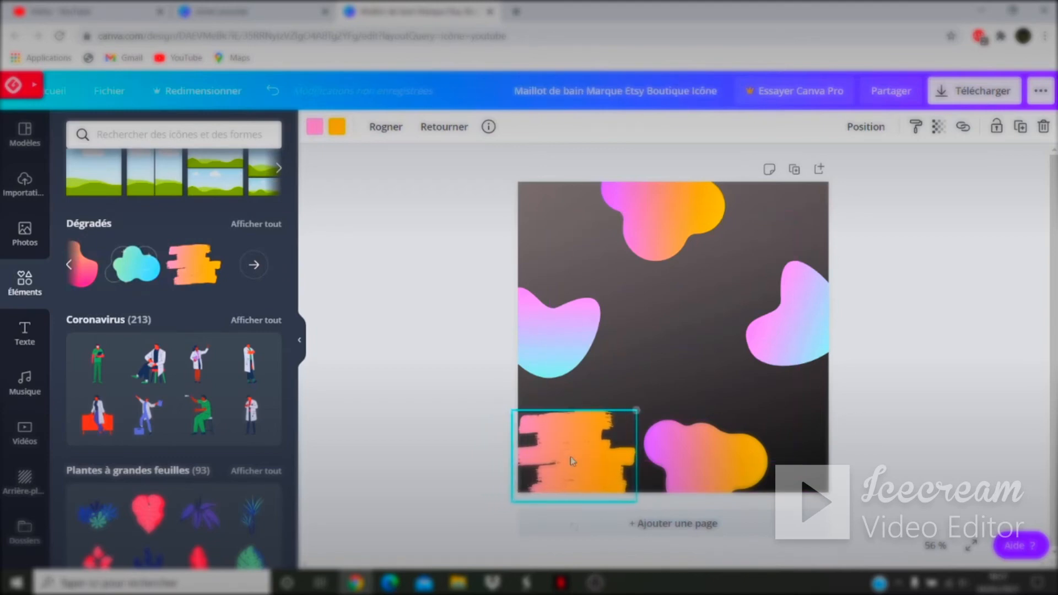
pyautogui.click(205, 296)
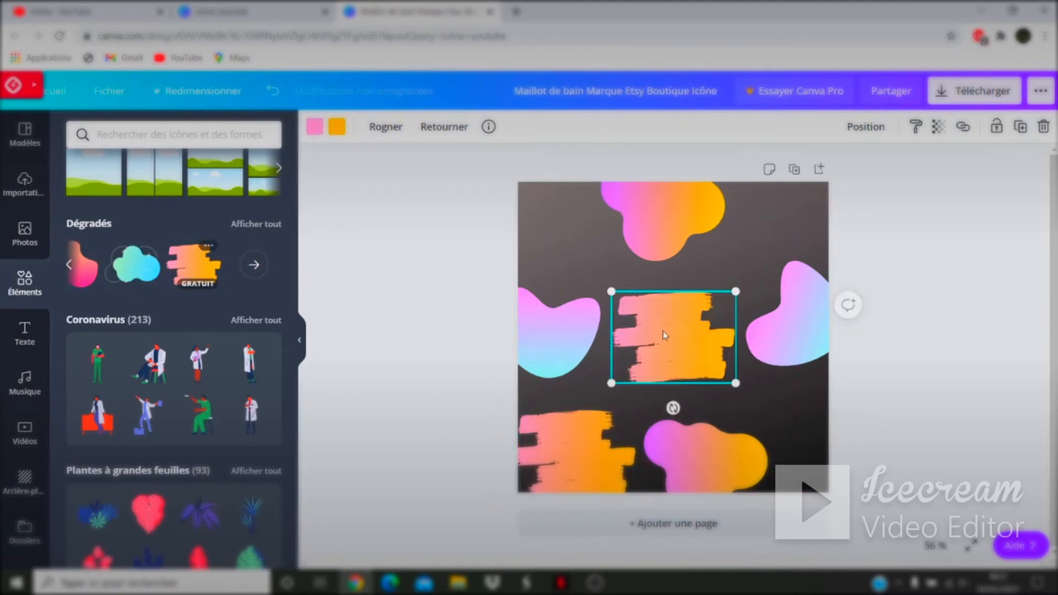
pyautogui.moveTo(663, 331)
pyautogui.mouseDown()
pyautogui.moveTo(788, 217)
pyautogui.moveTo(769, 211)
pyautogui.mouseUp()
pyautogui.moveTo(632, 223); pyautogui.dragTo(595, 223)
pyautogui.moveTo(737, 223); pyautogui.dragTo(706, 222)
# Open the complete Dégradés collection and browse its gradient shapes.
pyautogui.scroll(-9, 216, 391)
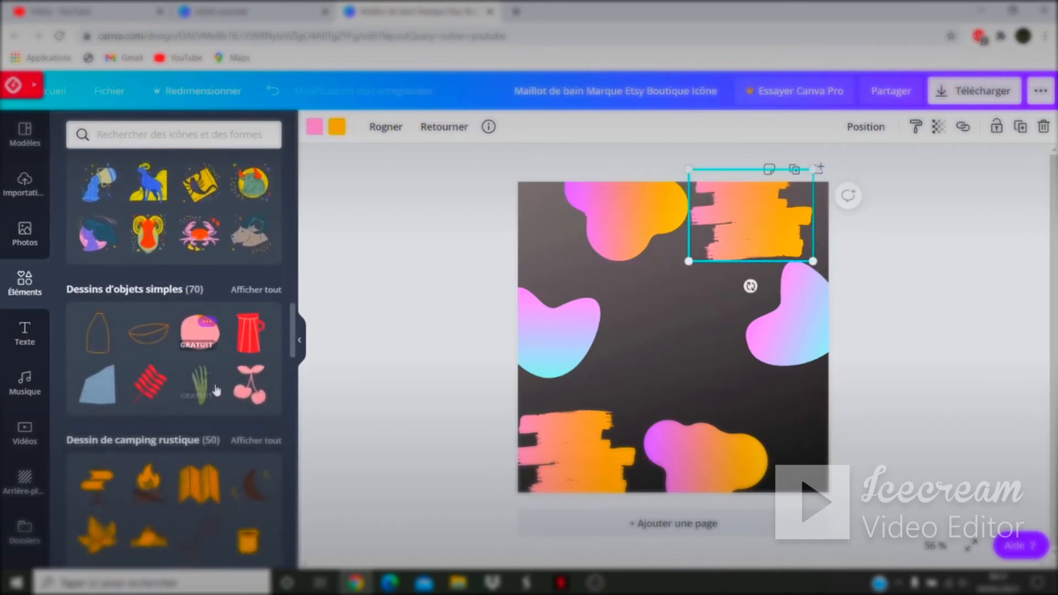
pyautogui.scroll(-20, 216, 390)
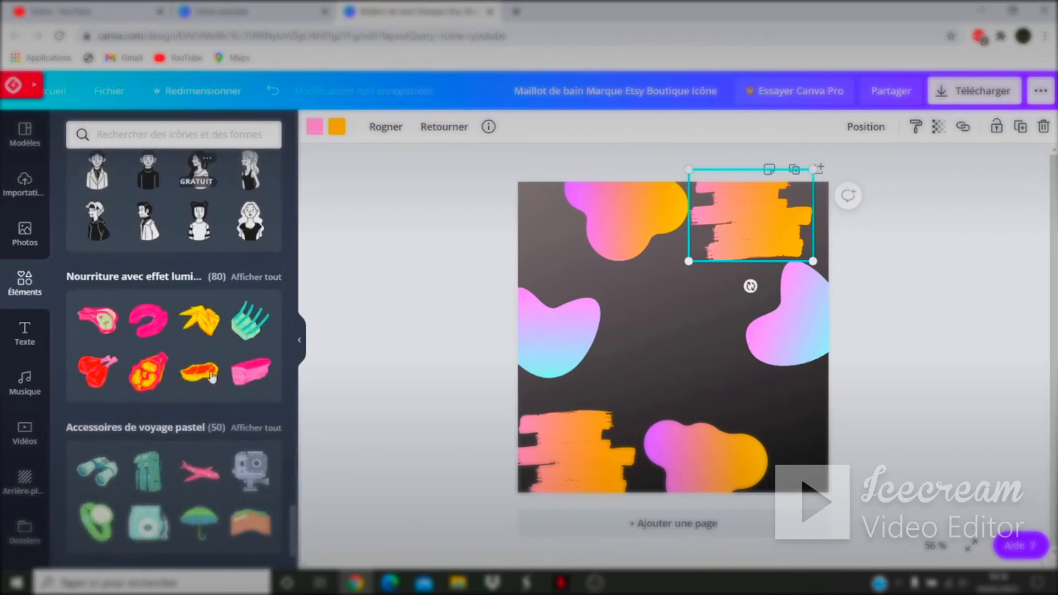
pyautogui.scroll(-20, 213, 364)
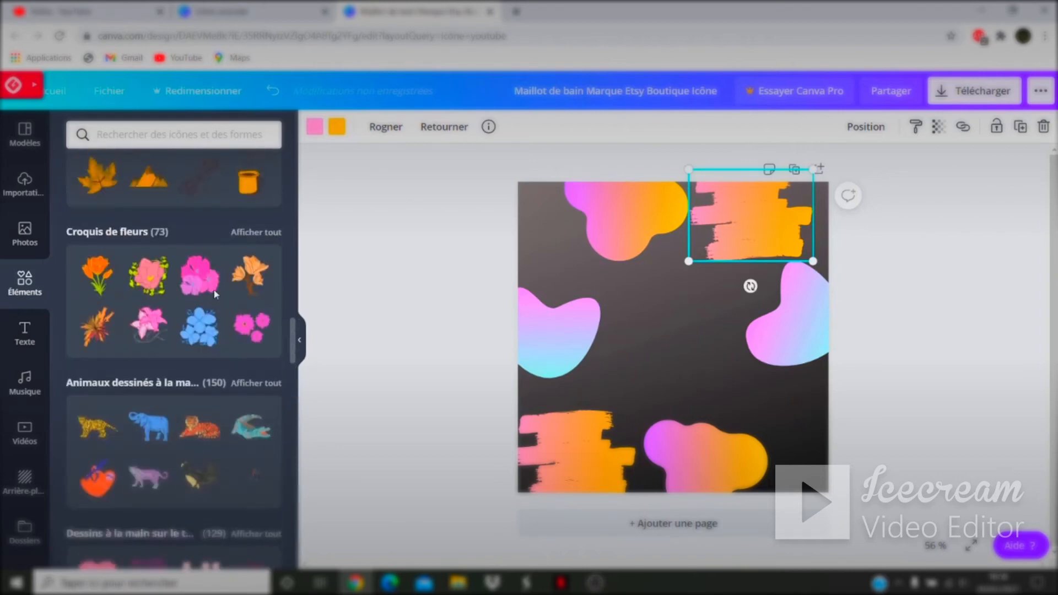
pyautogui.scroll(20, 214, 290)
pyautogui.scroll(-3, 213, 290)
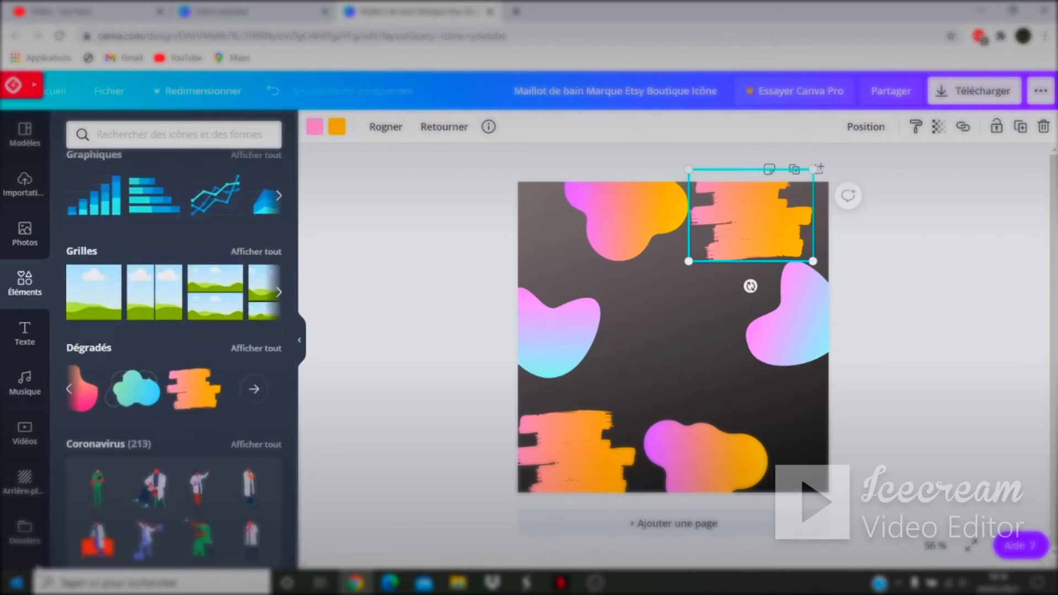
pyautogui.click(254, 389)
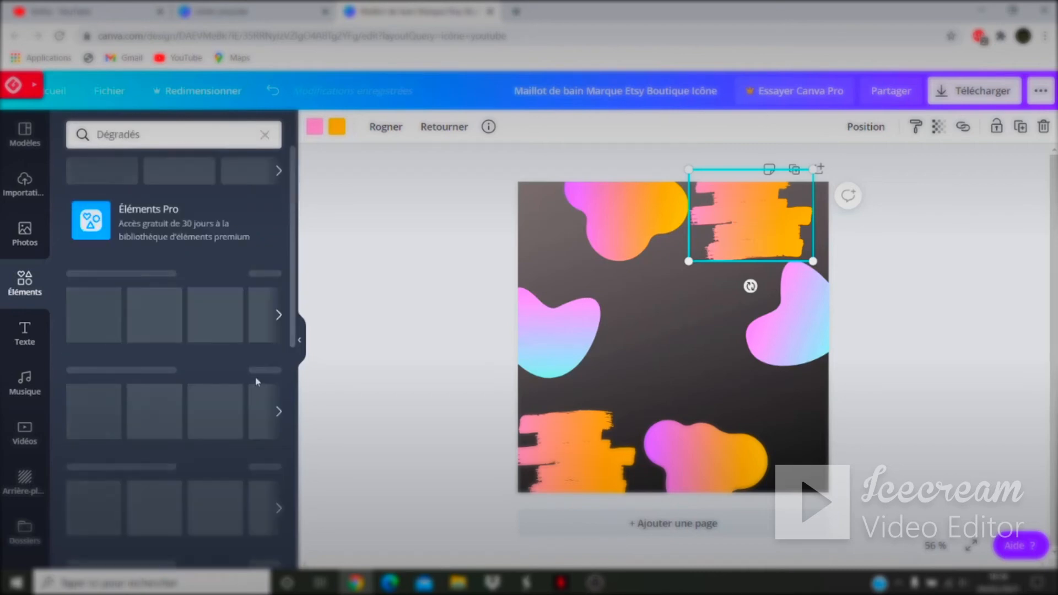
pyautogui.scroll(-10, 204, 270)
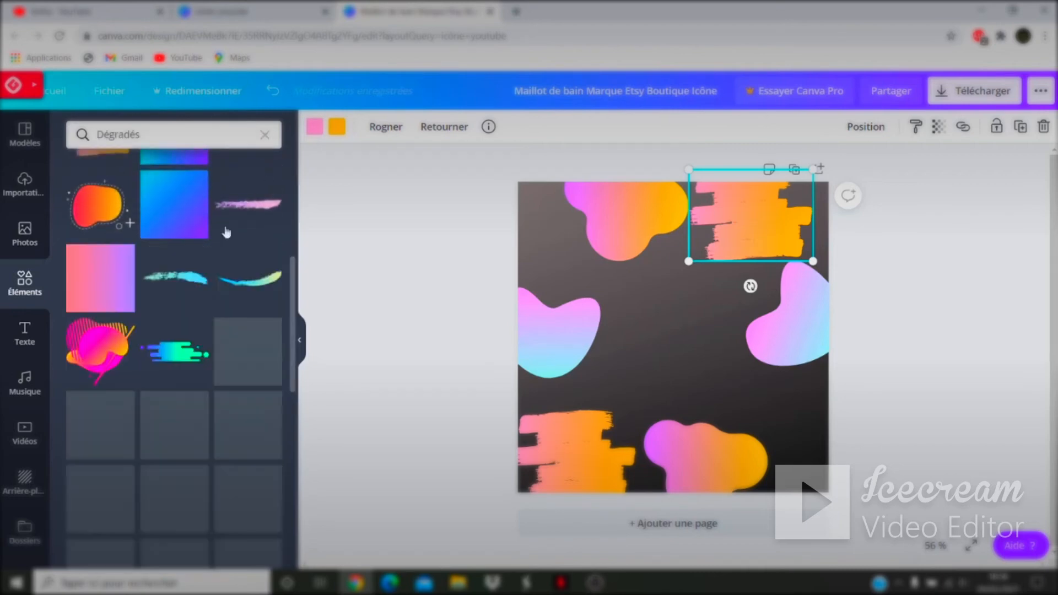
pyautogui.scroll(-2, 184, 337)
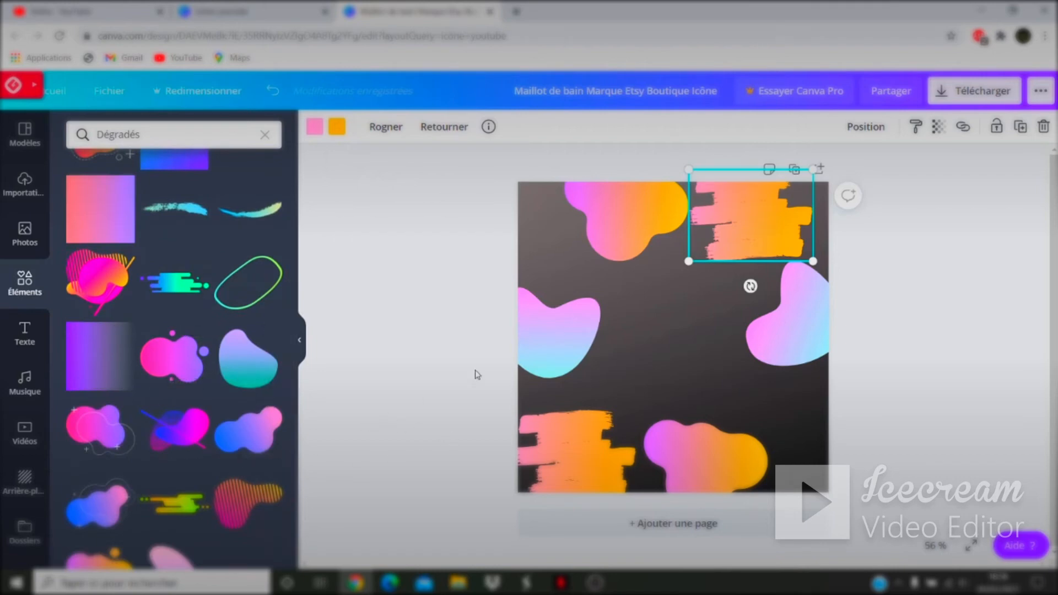
# Delete the pink-to-orange brush patches from the lower-left and upper-right corners.
pyautogui.click(612, 449)
pyautogui.press('Delete')
pyautogui.click(779, 237)
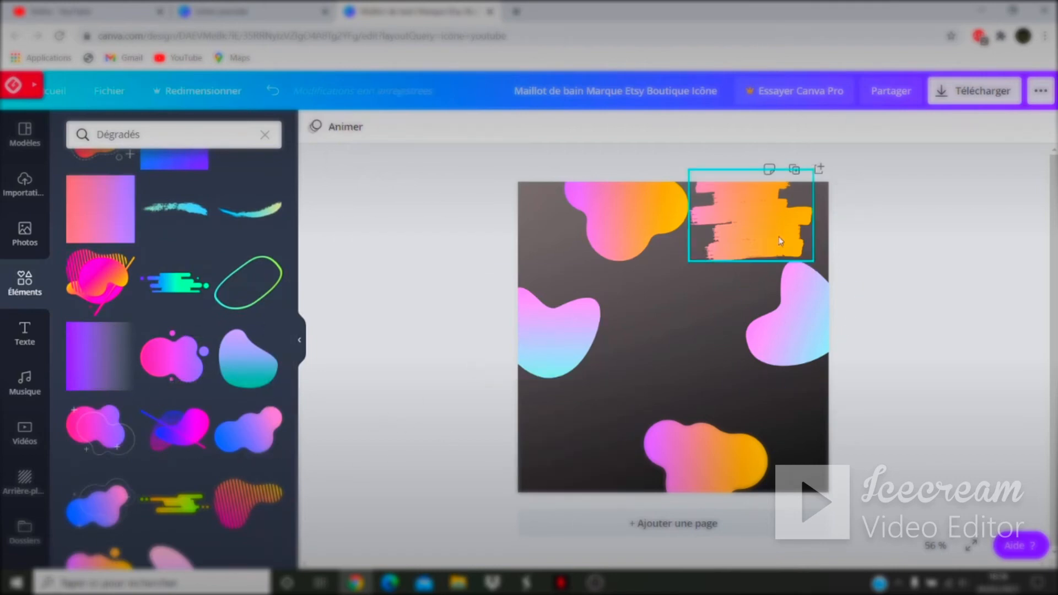
pyautogui.press('Delete')
# Add a blue-to-pink blob in the upper-right corner and a magenta-to-violet one in the lower-left corner, adjusting the left-edge blob's position.
pyautogui.click(272, 428)
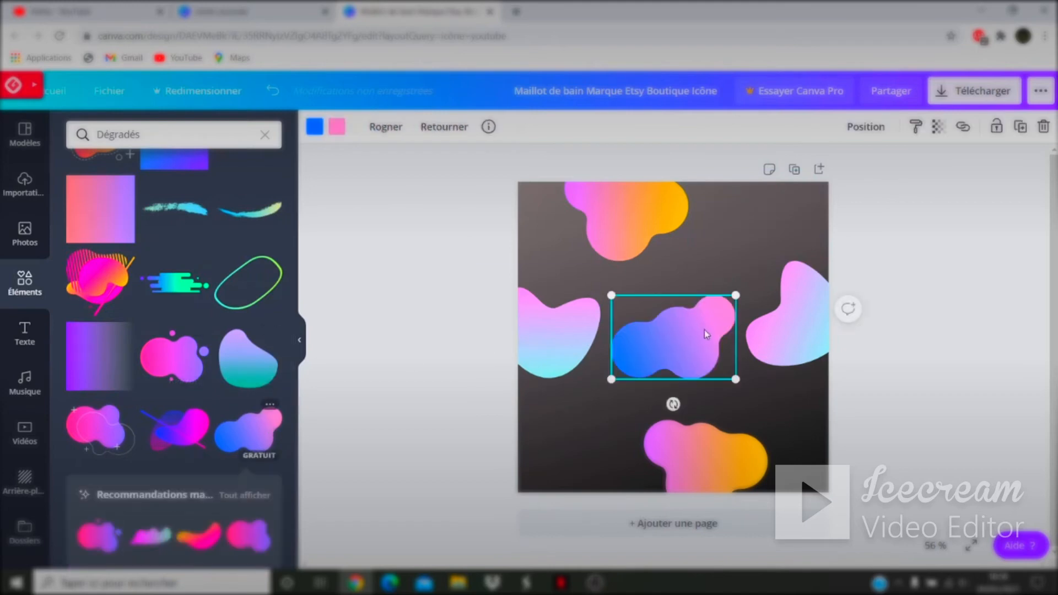
pyautogui.moveTo(705, 329); pyautogui.dragTo(790, 204)
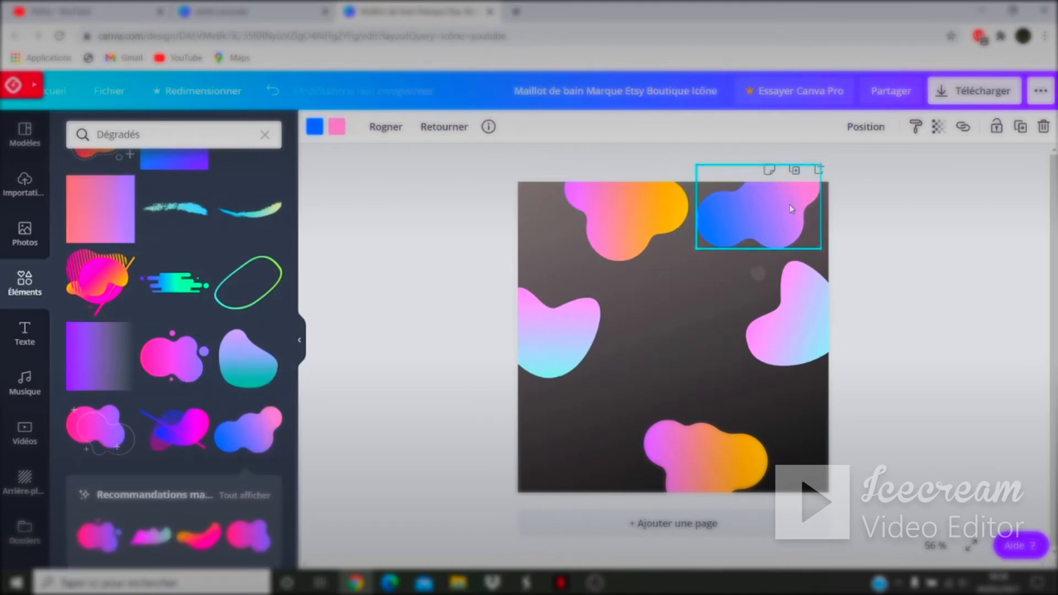
pyautogui.click(174, 376)
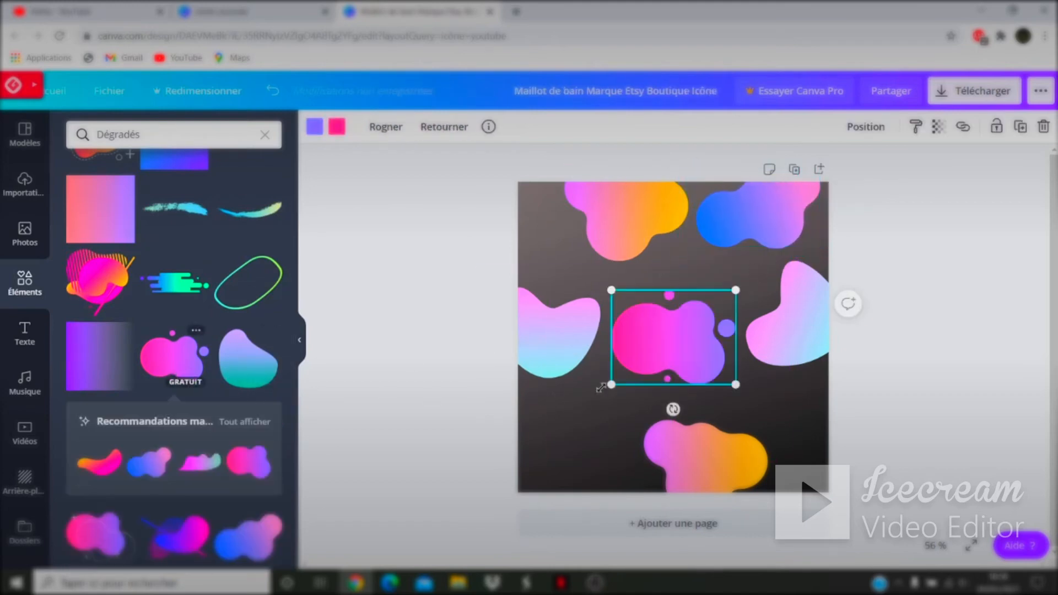
pyautogui.moveTo(660, 361); pyautogui.dragTo(550, 475)
pyautogui.moveTo(561, 362); pyautogui.dragTo(567, 328)
pyautogui.click(788, 331)
pyautogui.click(862, 355)
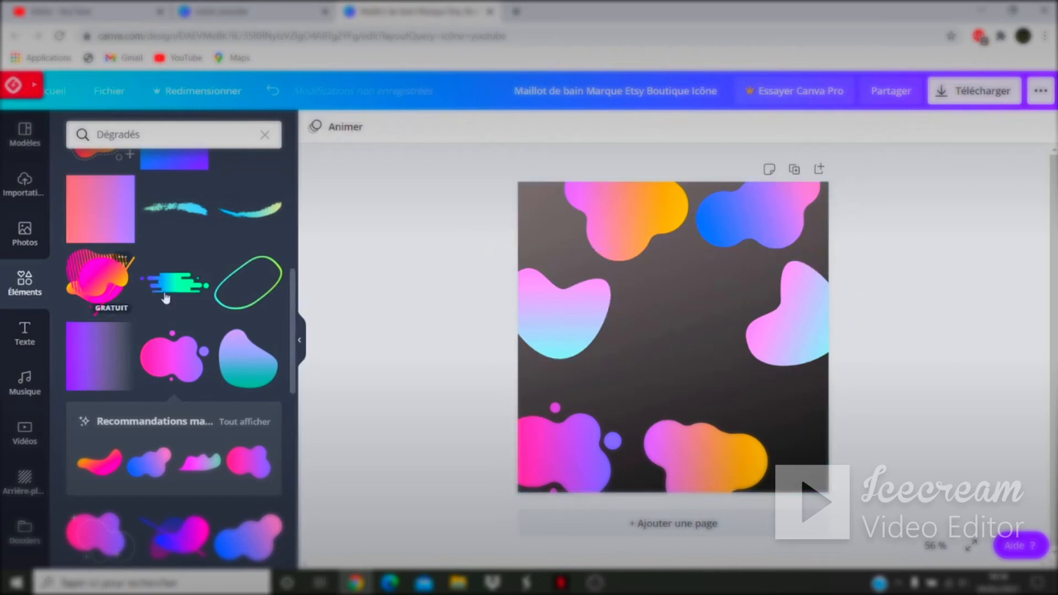
# Add the green-and-purple streak shape partly over the upper-left edge and shift the neighbouring pink-to-orange blob right.
pyautogui.click(181, 291)
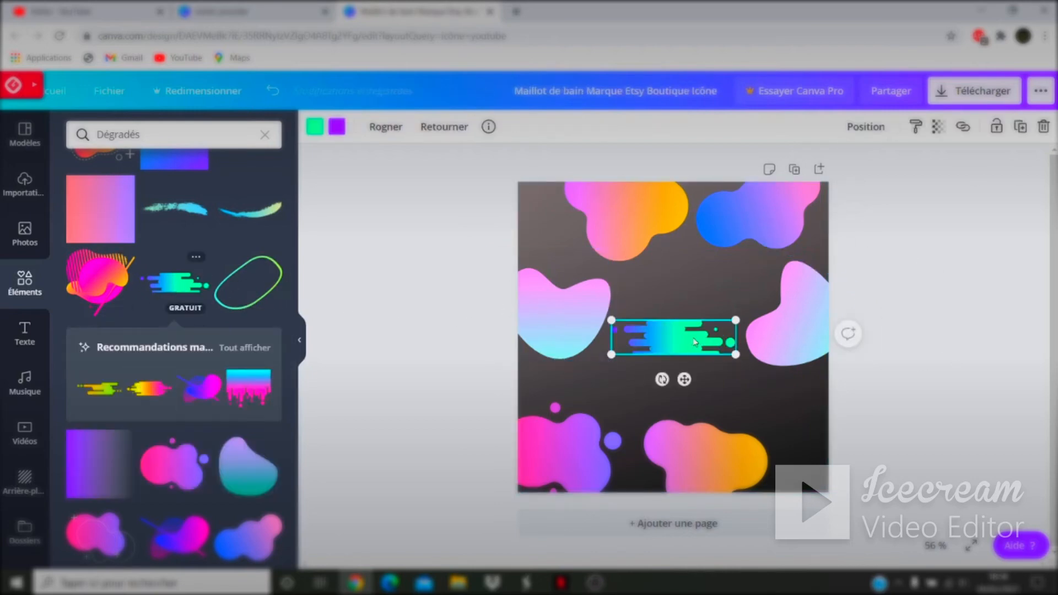
pyautogui.moveTo(665, 338); pyautogui.dragTo(508, 227)
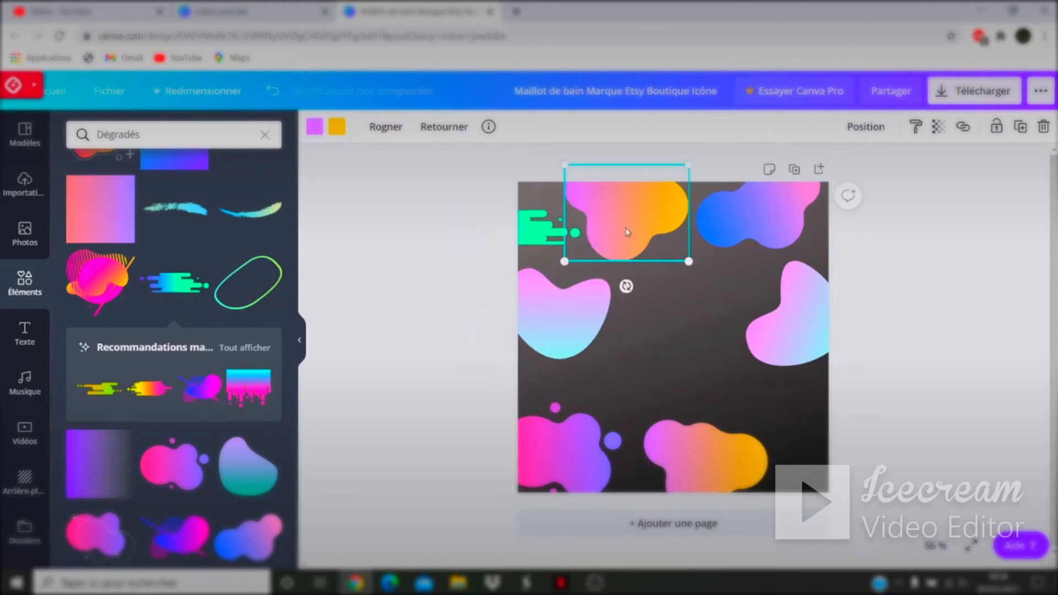
pyautogui.moveTo(626, 227); pyautogui.dragTo(652, 221)
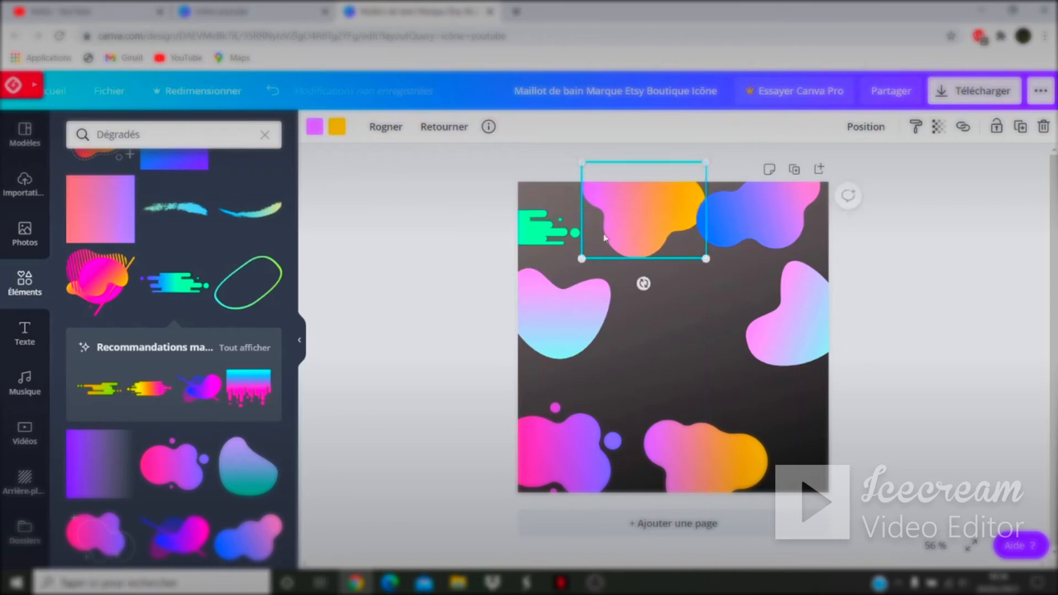
# Recolour the streak shape's green to light grey from the default colours.
pyautogui.click(559, 244)
pyautogui.click(314, 128)
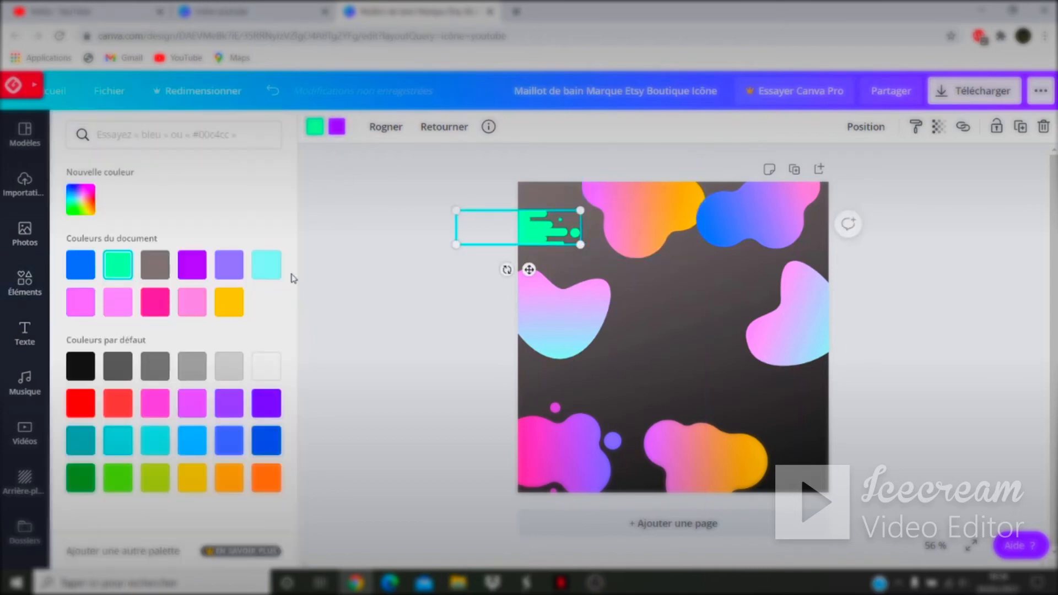
pyautogui.click(267, 367)
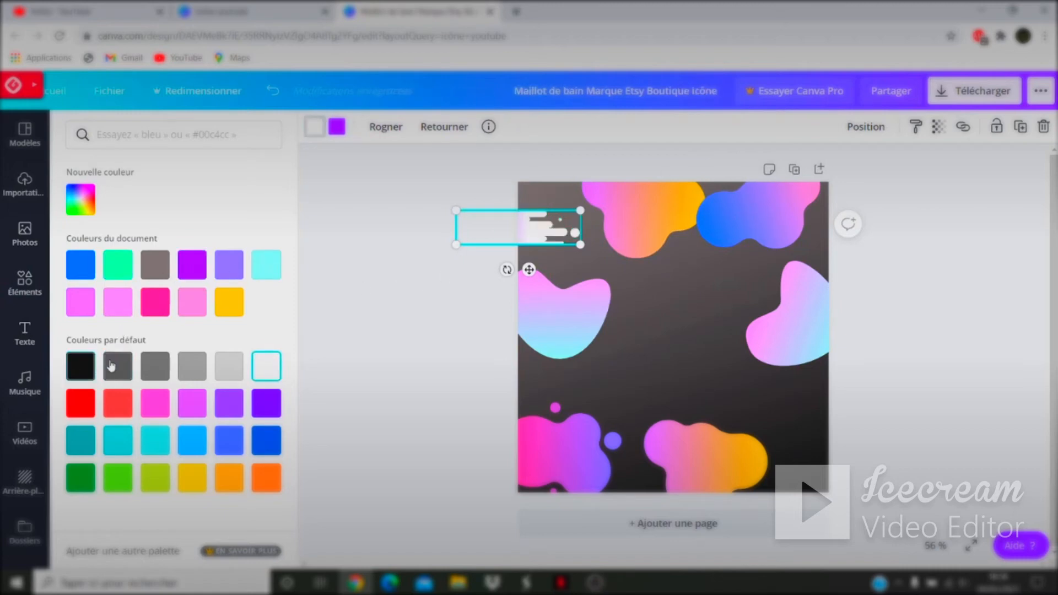
pyautogui.click(215, 370)
pyautogui.click(378, 265)
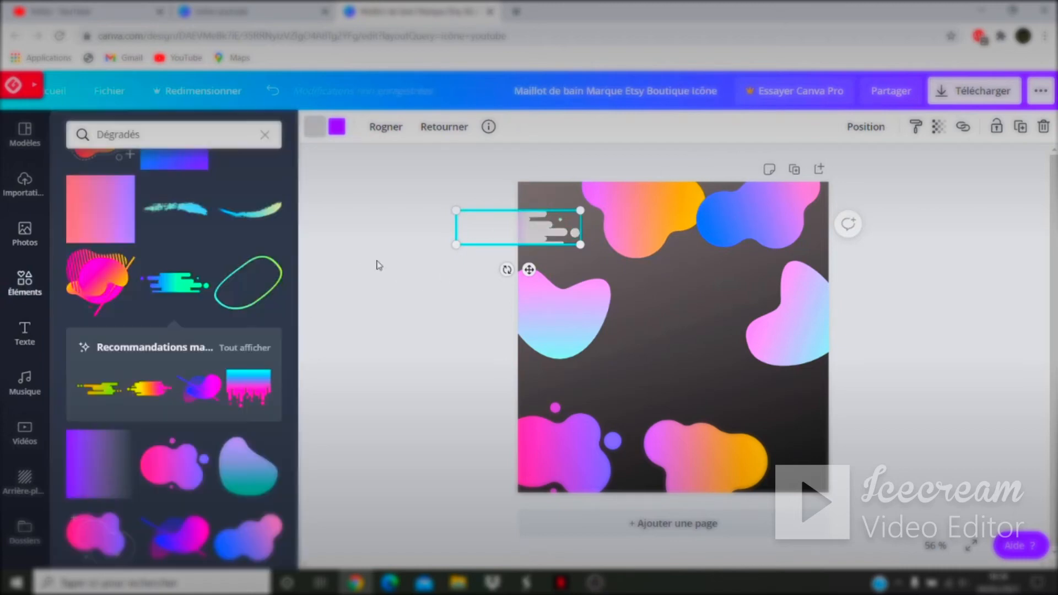
pyautogui.click(427, 236)
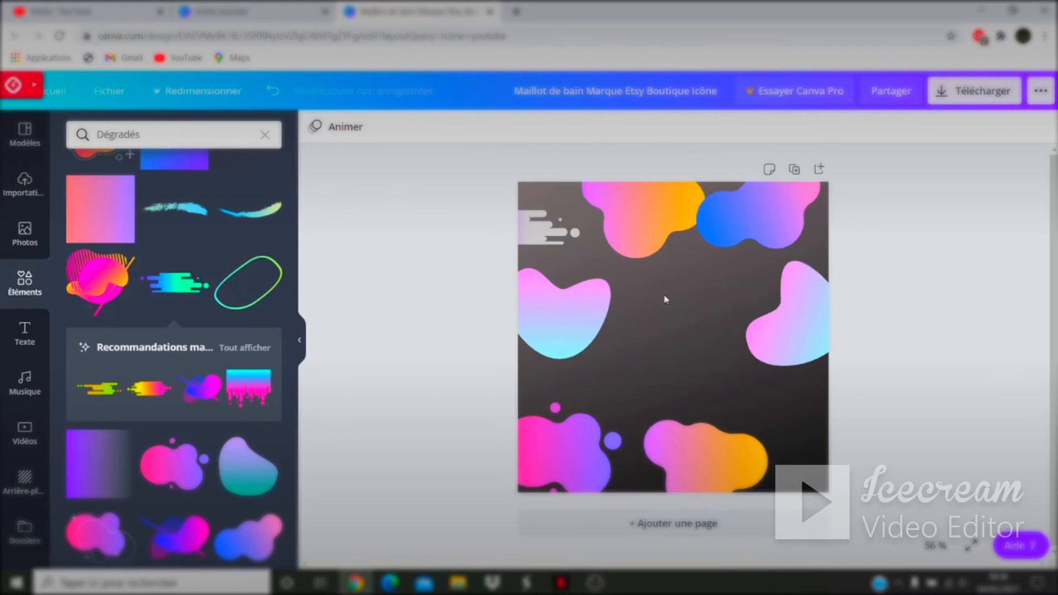
# Move the upper pink-to-orange blob slightly left towards the grey streaks, and open the media uploads.
pyautogui.moveTo(646, 230); pyautogui.dragTo(627, 228)
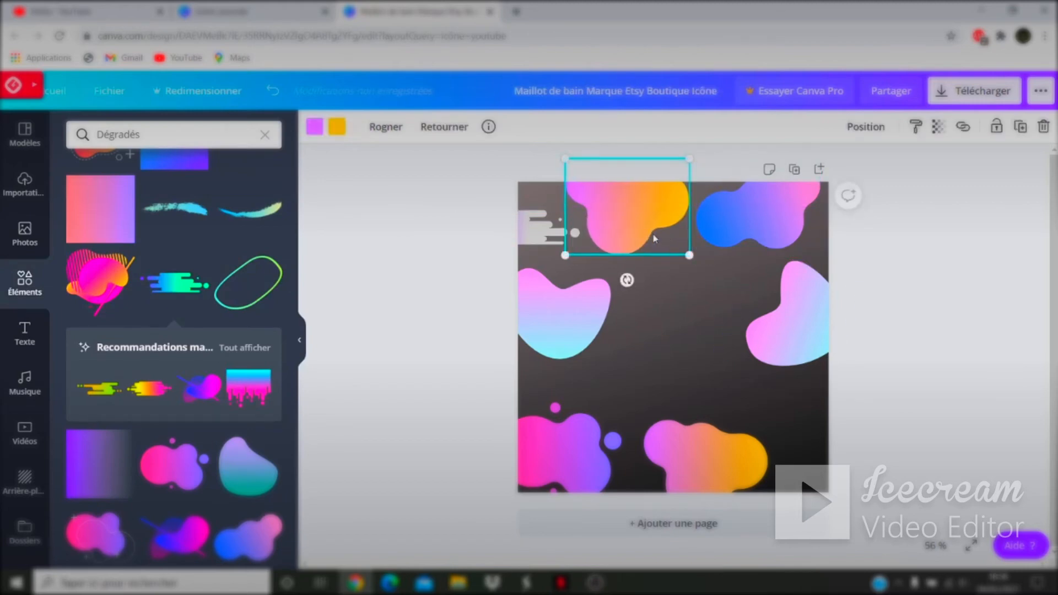
pyautogui.click(694, 358)
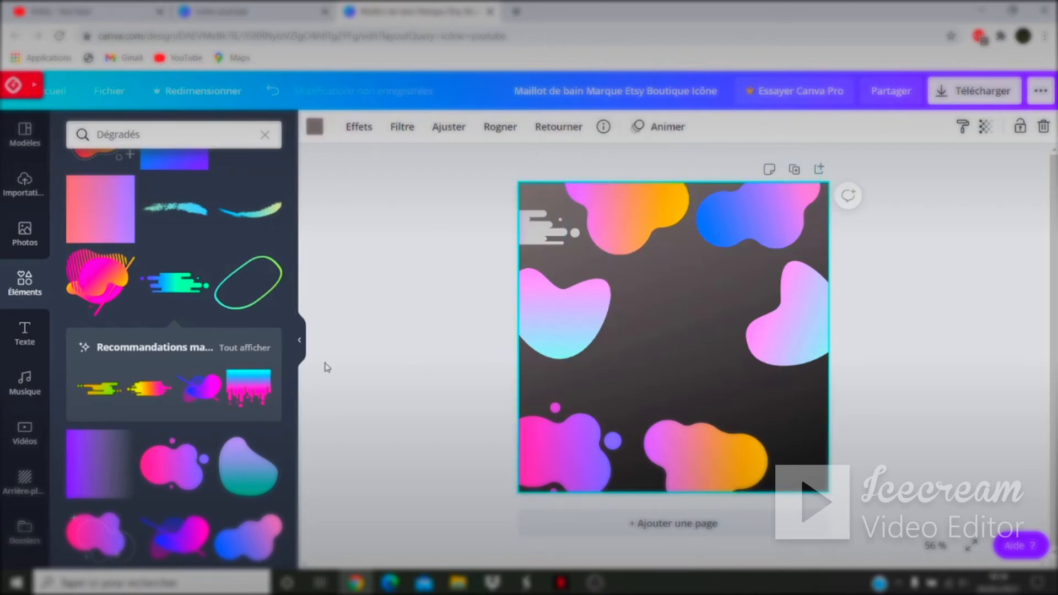
pyautogui.click(24, 185)
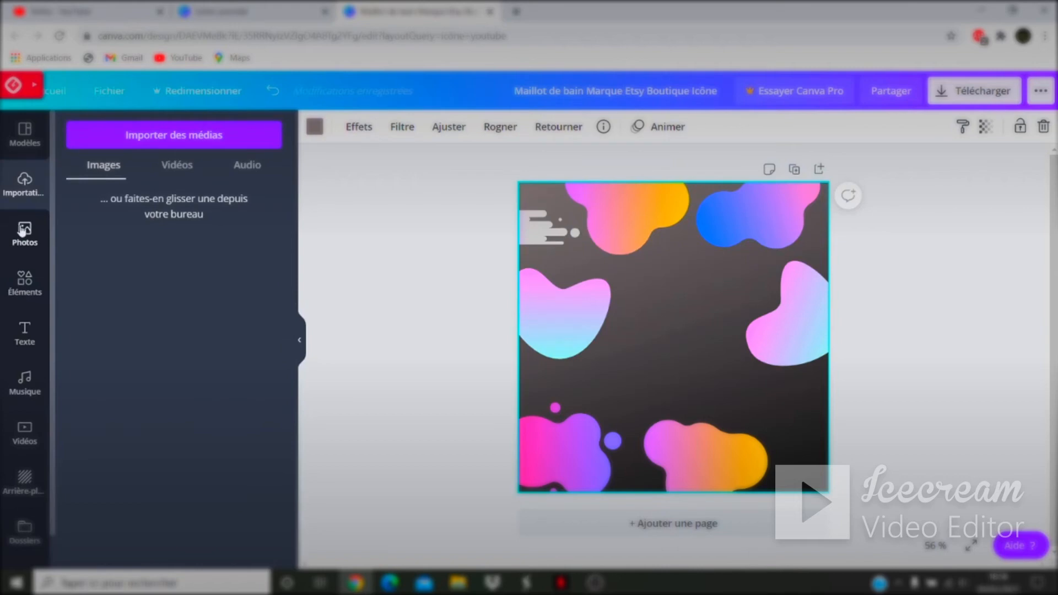
# Add the recently used SPIRIT NIGHT text combination to the page and delete its two smaller text blocks, keeping the heading.
pyautogui.click(25, 332)
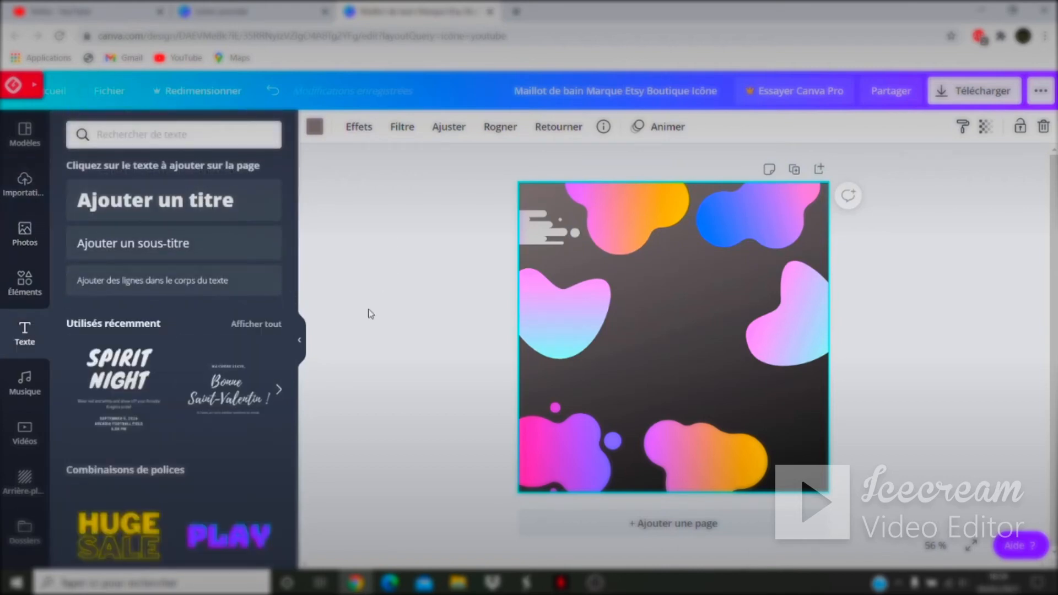
pyautogui.moveTo(129, 380); pyautogui.dragTo(521, 300)
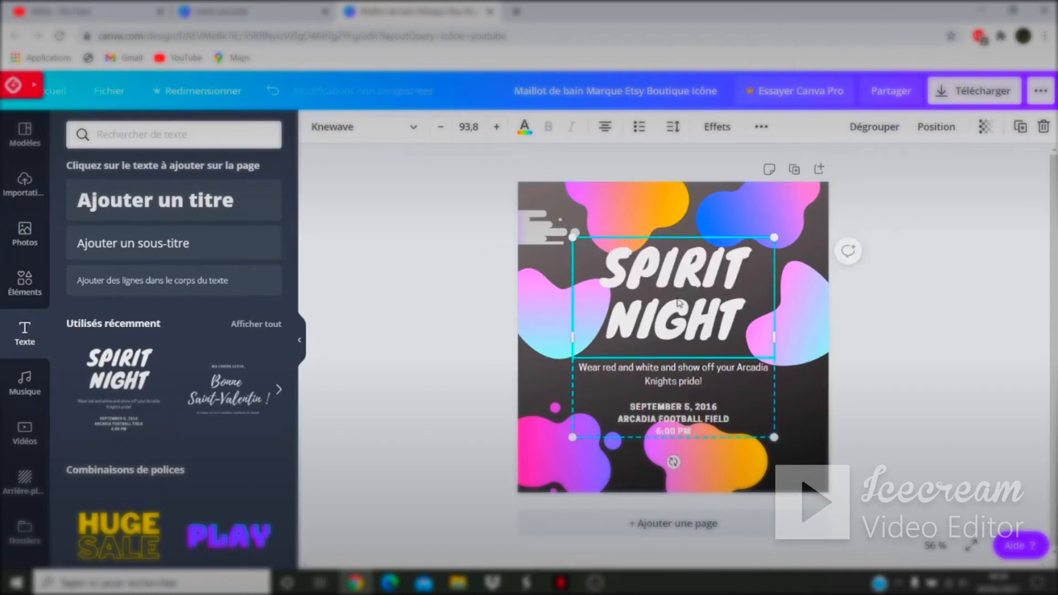
pyautogui.click(672, 377)
pyautogui.press('Delete')
pyautogui.click(668, 405)
pyautogui.press('Delete')
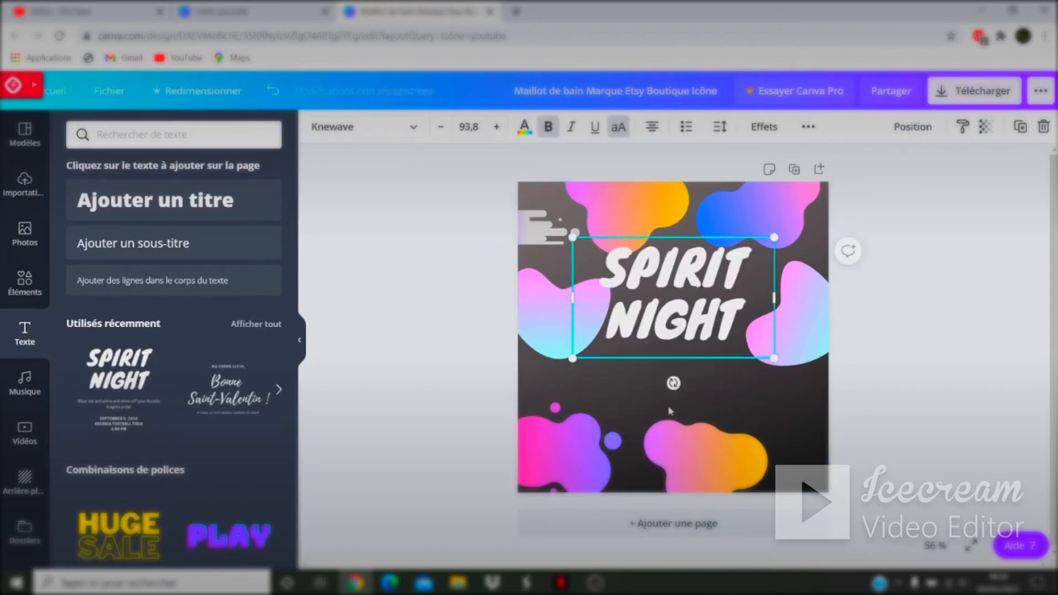
# Replace the SPIRIT NIGHT heading with VINKA and enlarge its text box to font size 138.
pyautogui.doubleClick(681, 266)
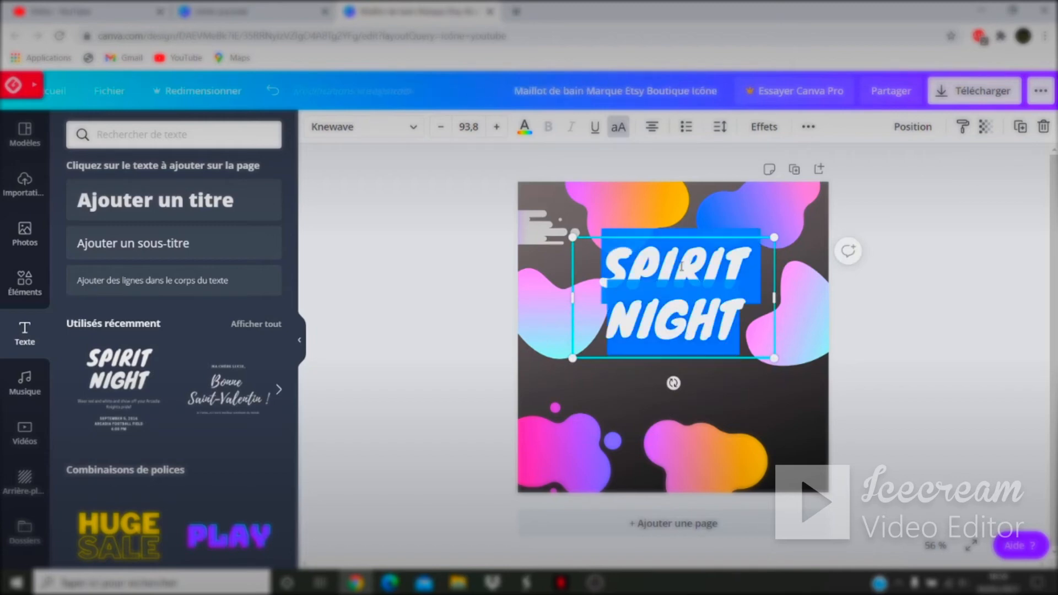
pyautogui.press('Delete')
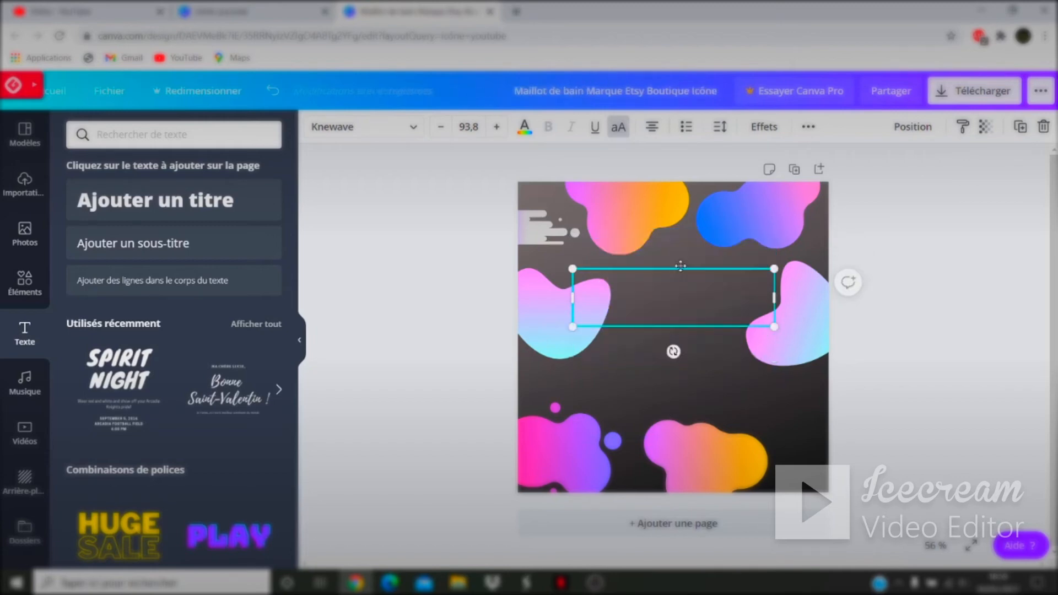
pyautogui.write('VINKA')
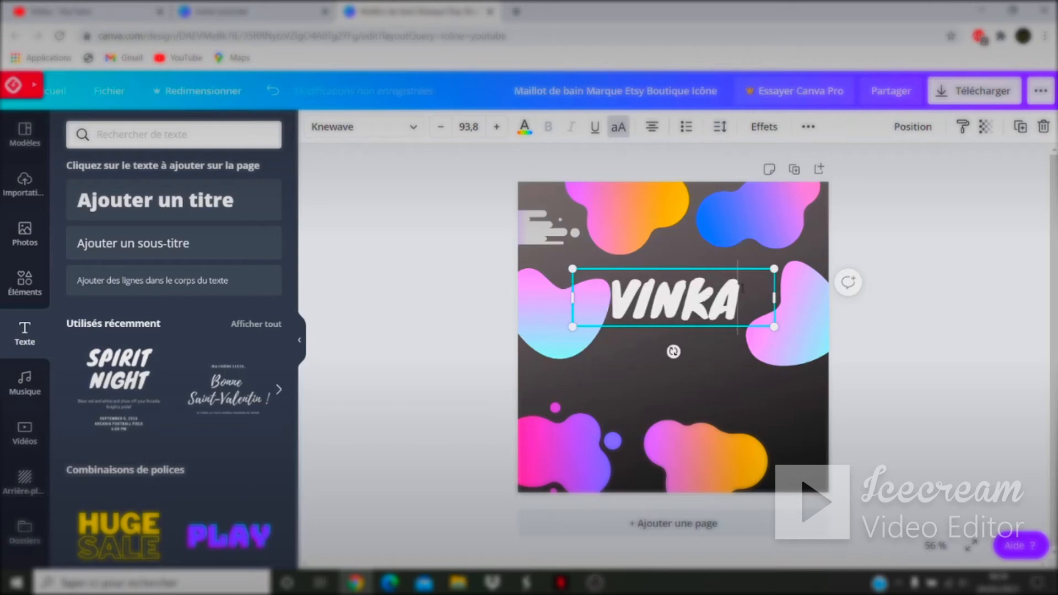
pyautogui.moveTo(774, 324); pyautogui.dragTo(869, 353)
pyautogui.click(808, 329)
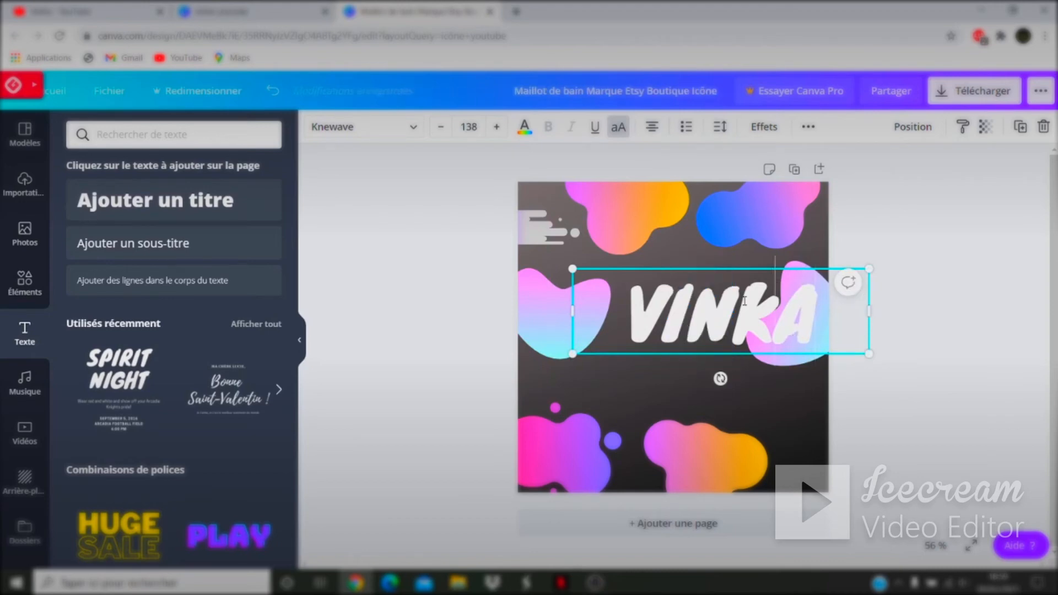
# Centre the VINKA text horizontally near mid-page and shift the left and right pink-to-cyan blobs outwards to clear it.
pyautogui.moveTo(587, 274); pyautogui.dragTo(534, 334)
pyautogui.moveTo(788, 306); pyautogui.dragTo(816, 291)
pyautogui.moveTo(559, 312); pyautogui.dragTo(521, 297)
pyautogui.moveTo(683, 387); pyautogui.dragTo(724, 344)
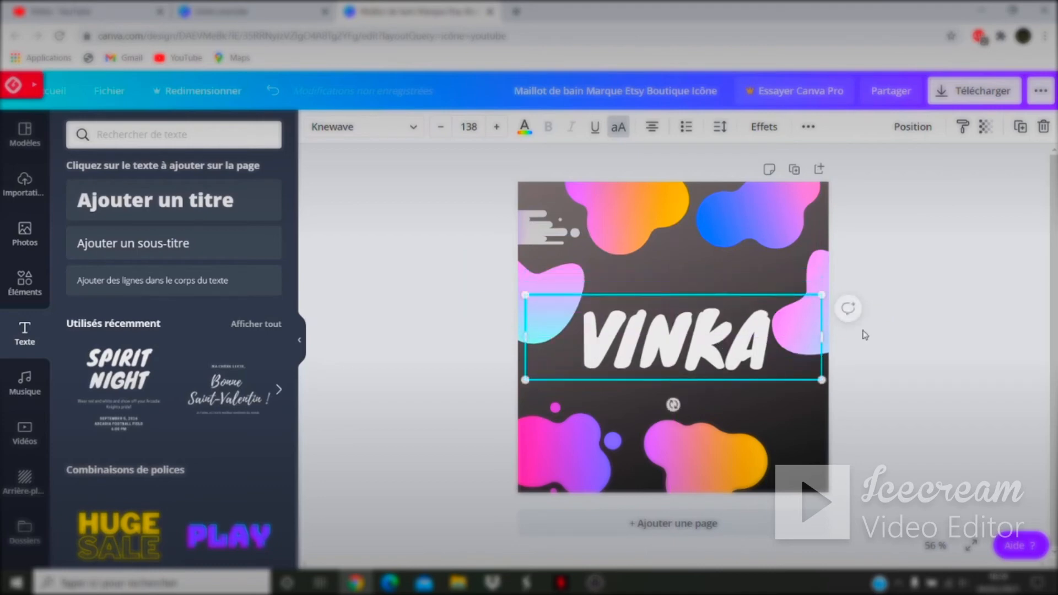
pyautogui.click(872, 348)
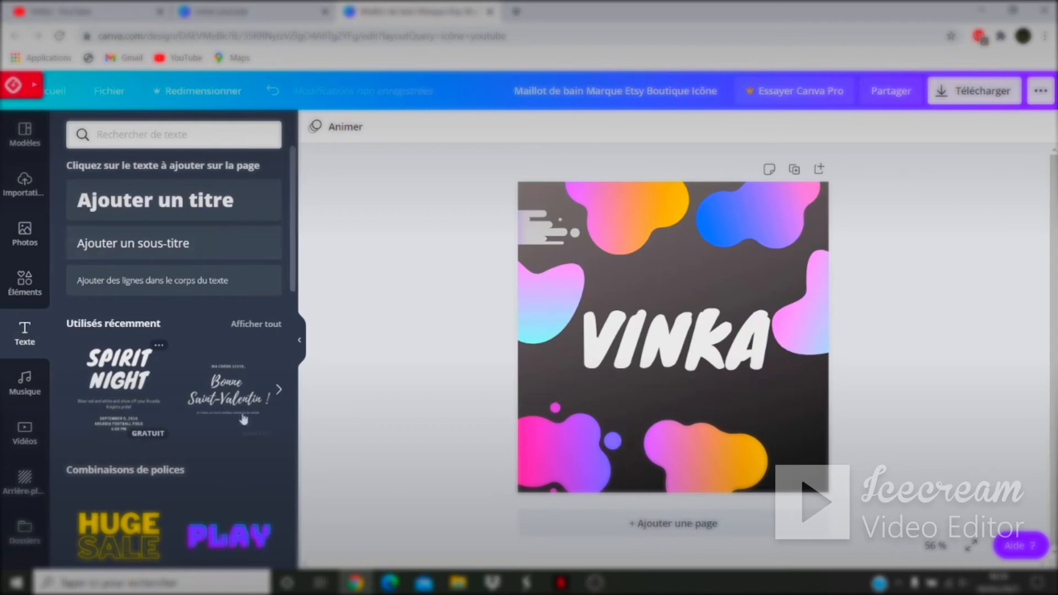
# Try grey, yellow, pink and light grey on the VINKA text and return its colour to white.
pyautogui.click(675, 353)
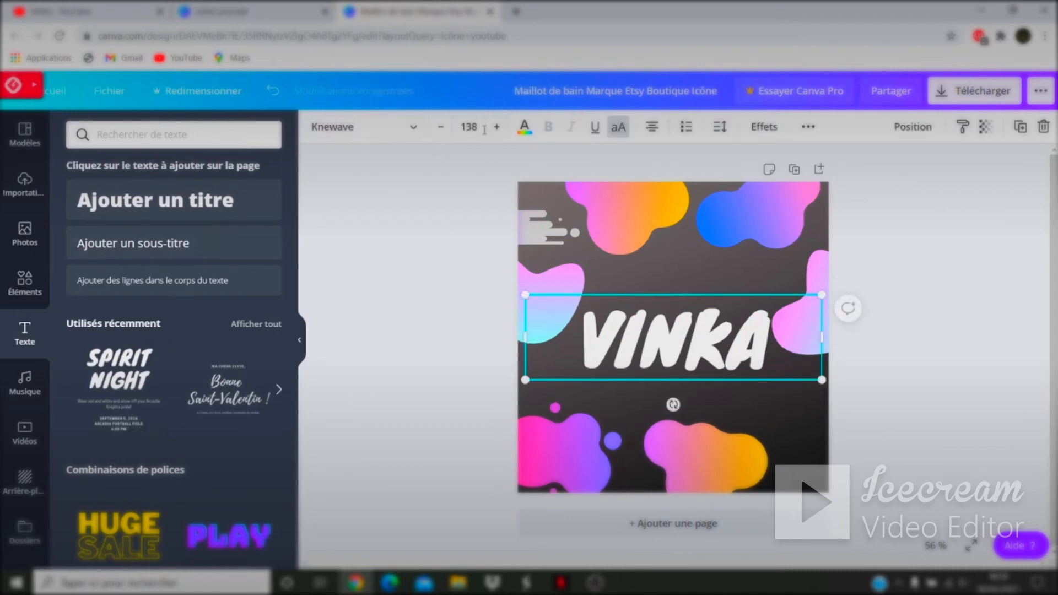
pyautogui.click(526, 128)
pyautogui.click(119, 269)
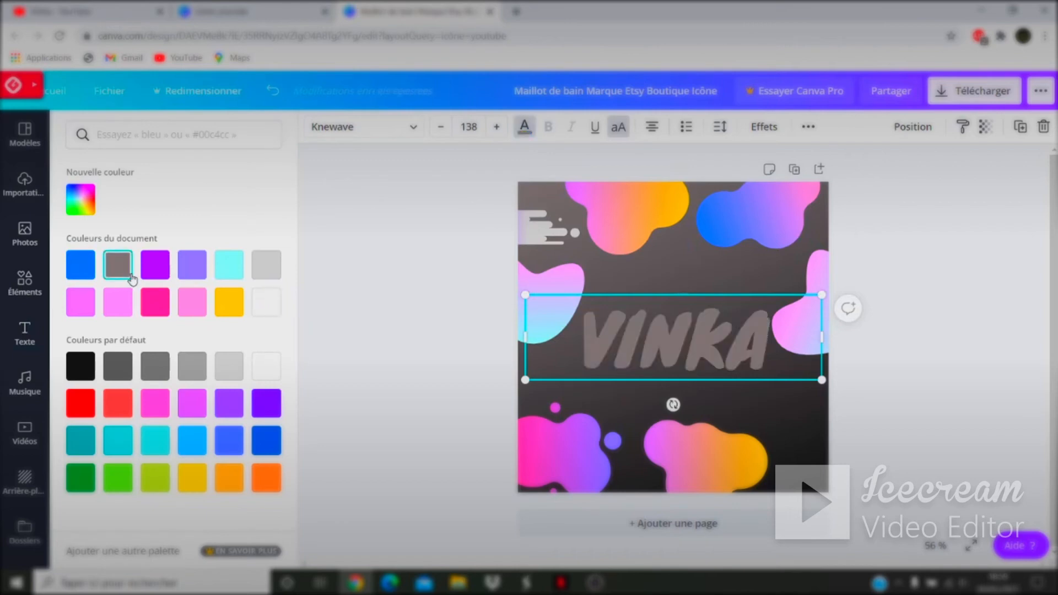
pyautogui.click(230, 298)
pyautogui.click(156, 302)
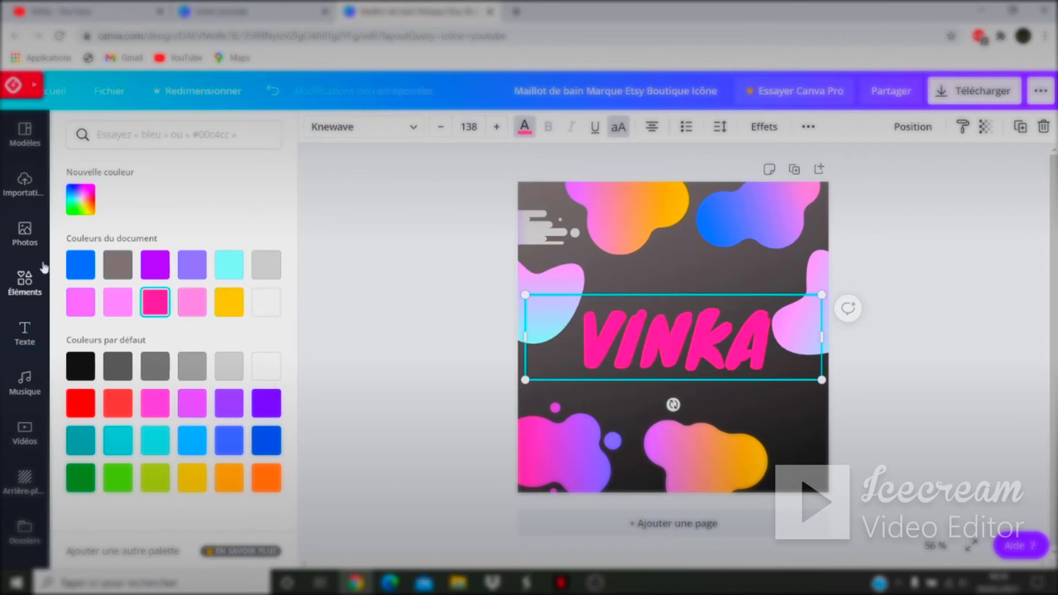
pyautogui.click(259, 374)
pyautogui.click(223, 374)
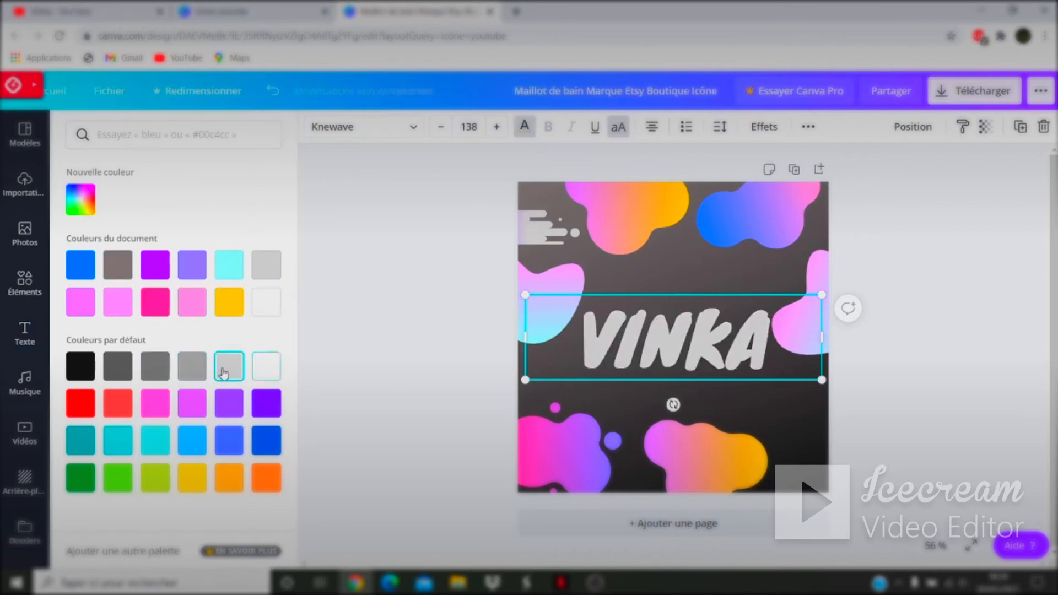
pyautogui.click(267, 403)
pyautogui.click(267, 366)
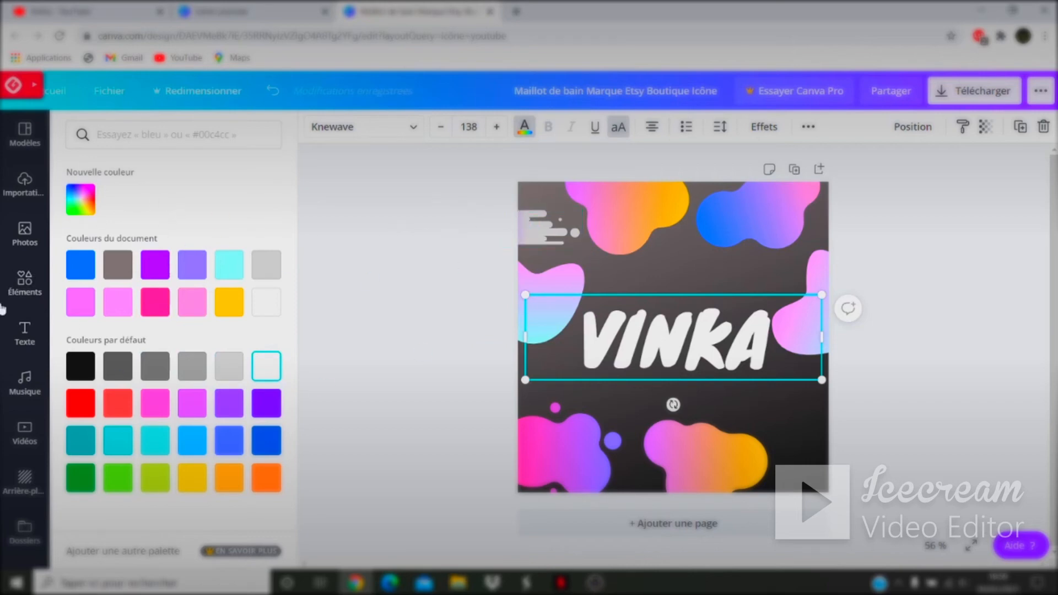
pyautogui.press('Escape')
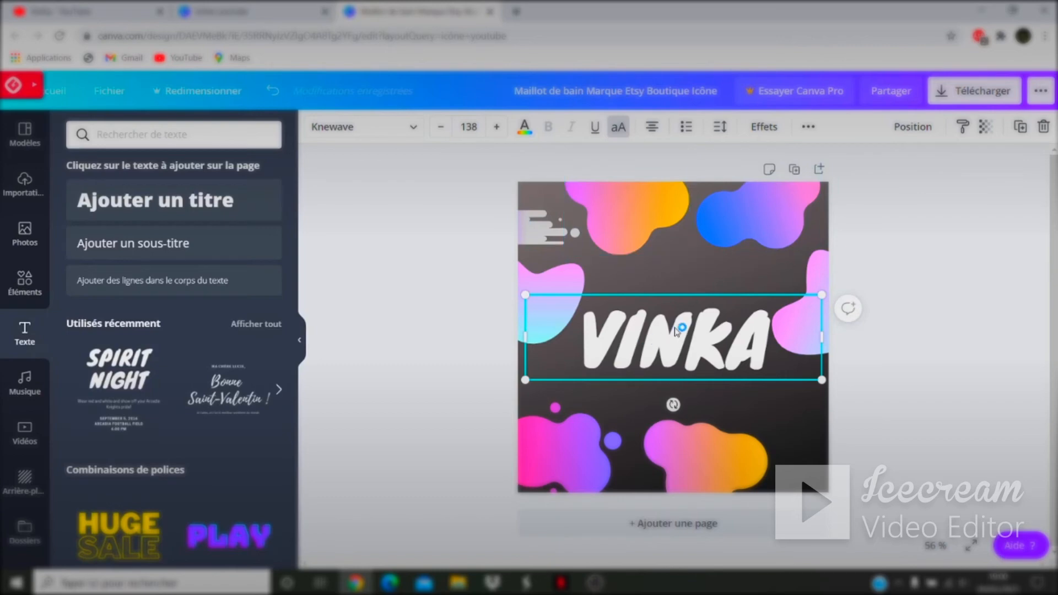
# Cycle the VINKA text's alignment through right-aligned and back to centred.
pyautogui.click(653, 128)
pyautogui.click(654, 128)
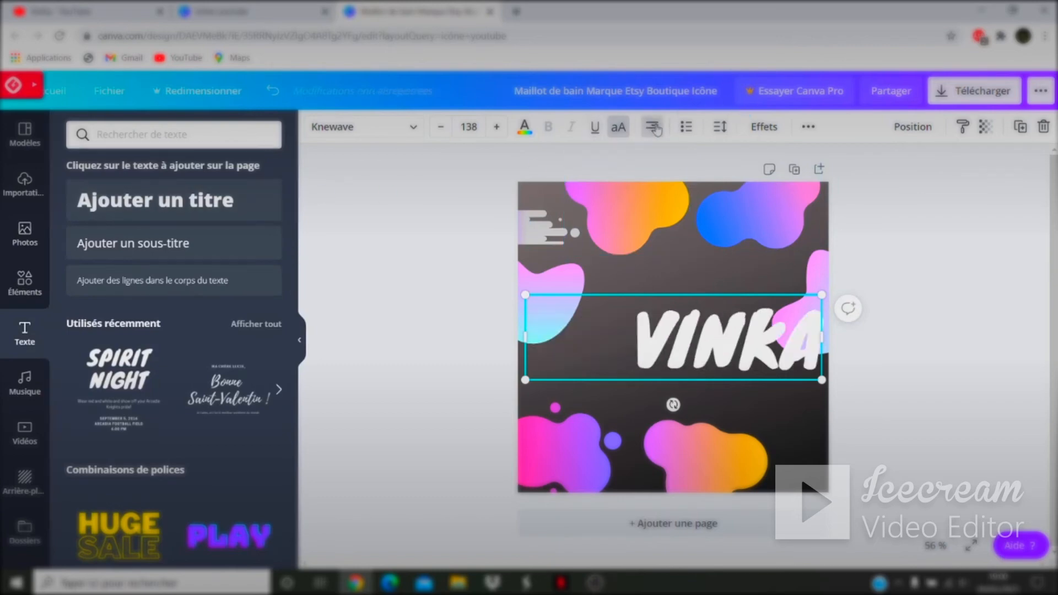
pyautogui.click(654, 128)
pyautogui.click(396, 223)
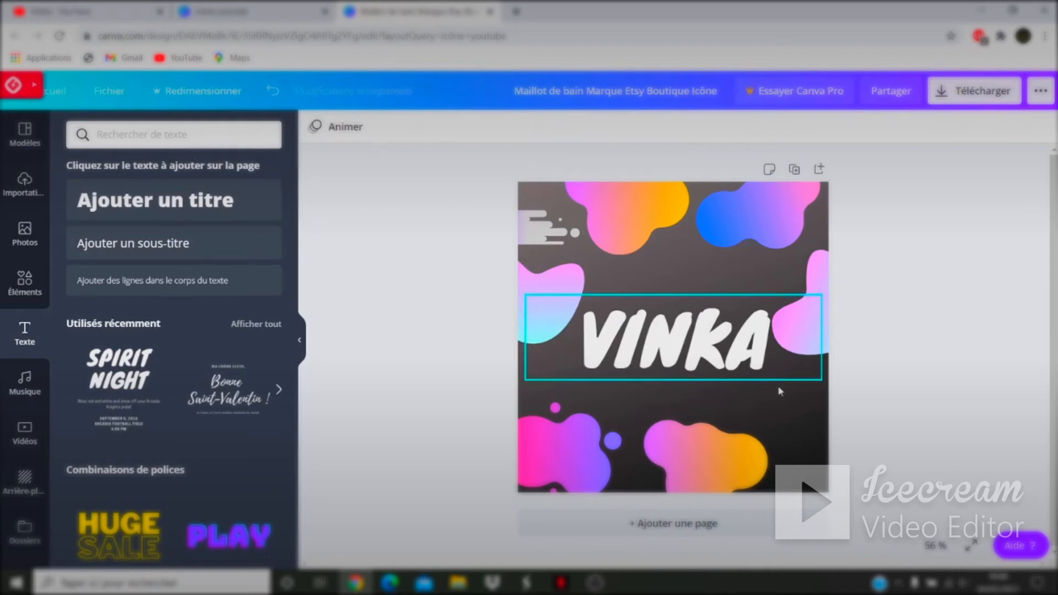
# Try the trending photo of a seated person by a window on the page, and delete it.
pyautogui.click(6, 285)
pyautogui.click(31, 230)
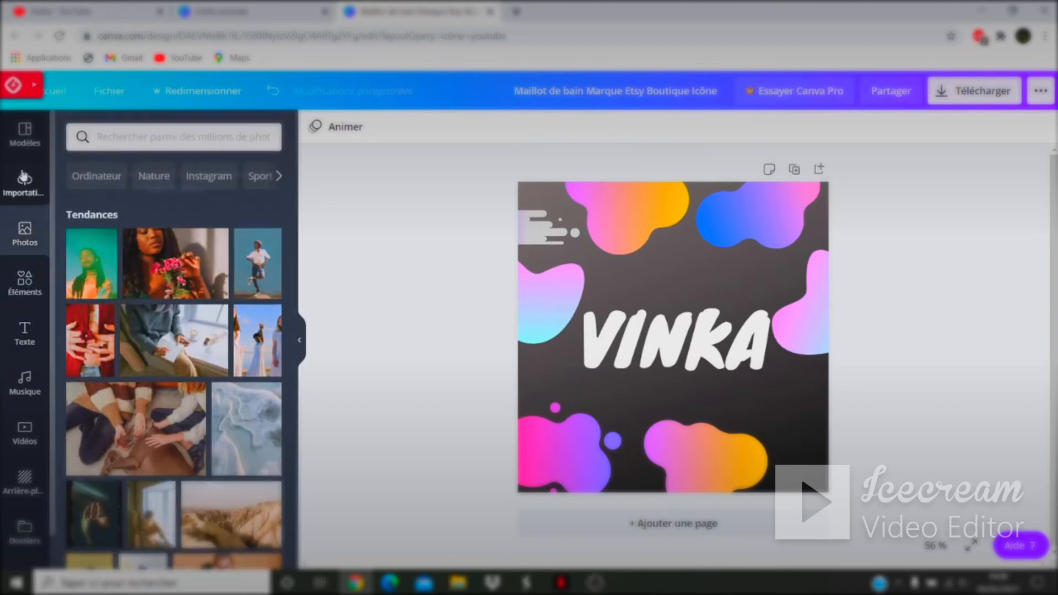
pyautogui.click(23, 177)
pyautogui.click(26, 231)
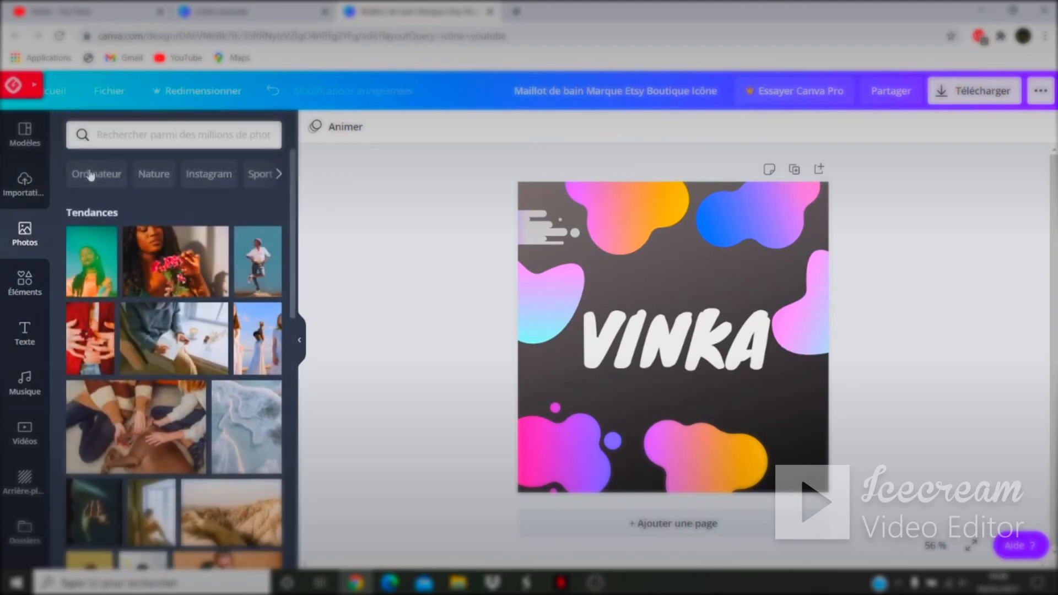
pyautogui.click(157, 322)
pyautogui.moveTo(716, 283); pyautogui.dragTo(737, 275)
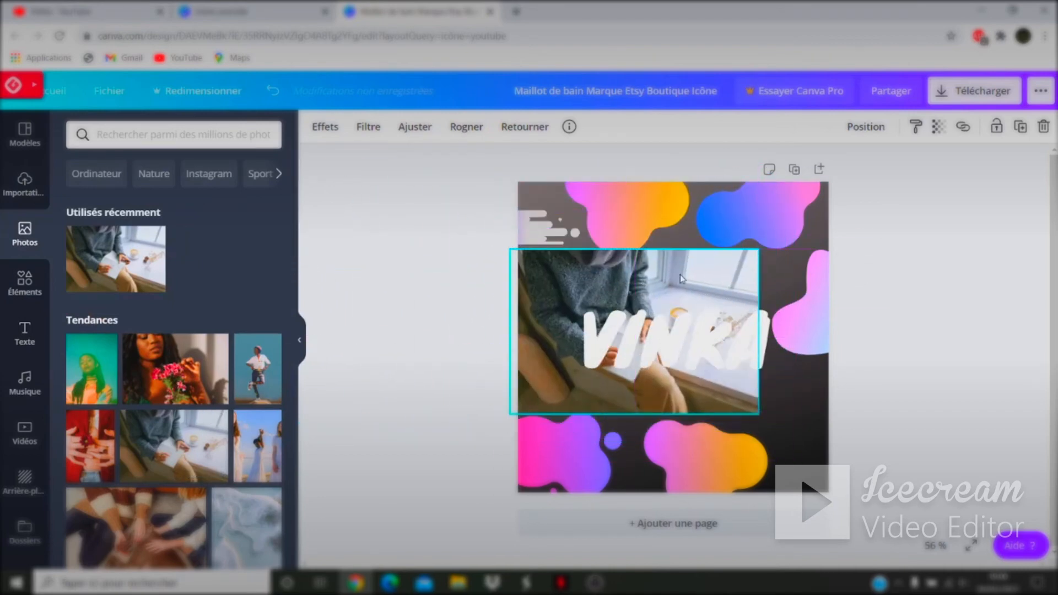
pyautogui.rightClick(679, 273)
pyautogui.click(723, 349)
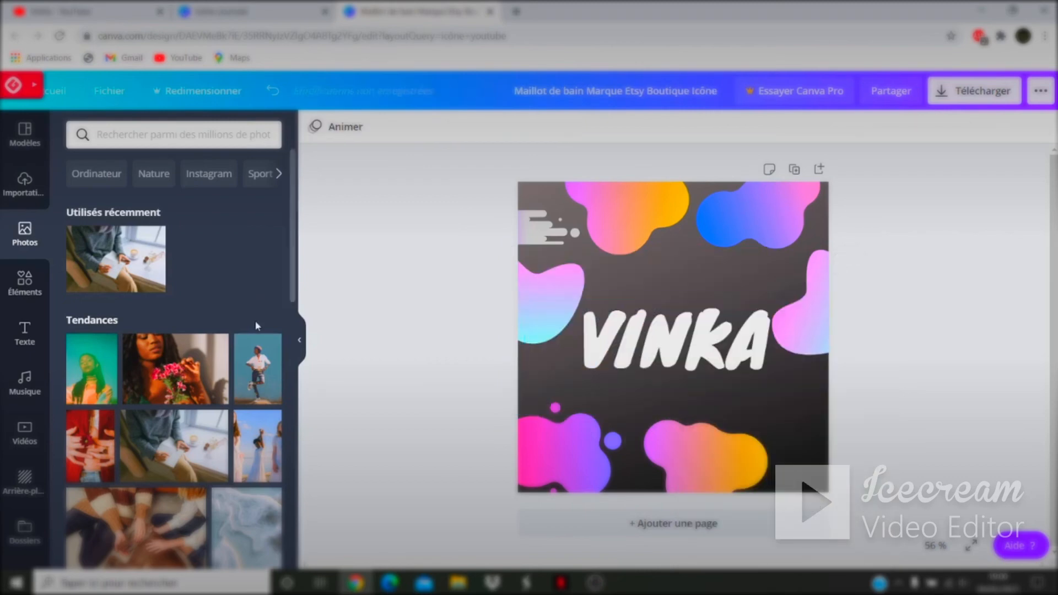
# Add the rocky beach photo, enlarge it to cover the page, and set it as the background behind the blobs and text.
pyautogui.scroll(-10, 256, 320)
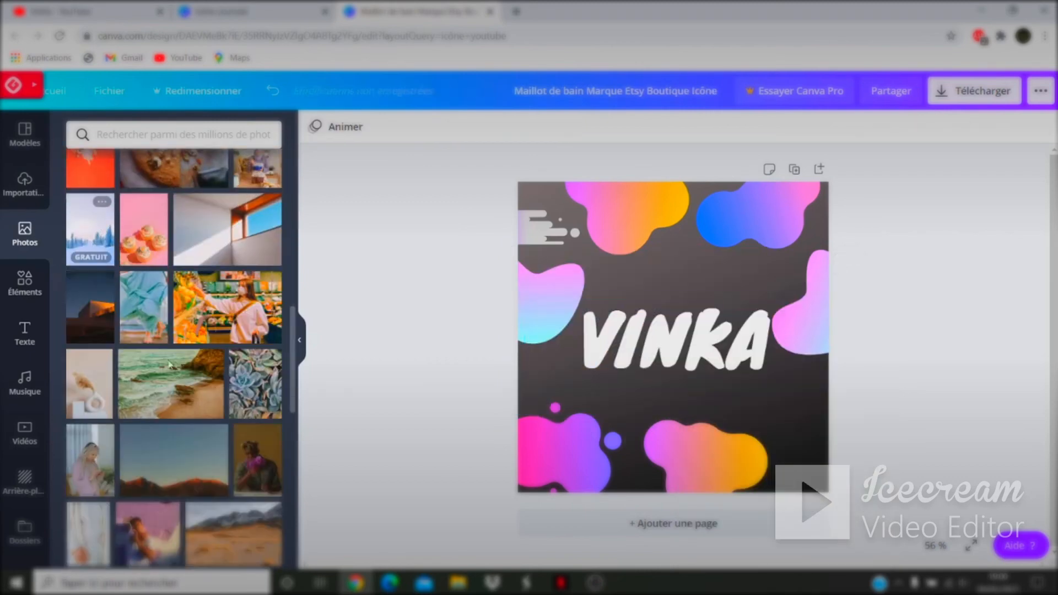
pyautogui.click(175, 384)
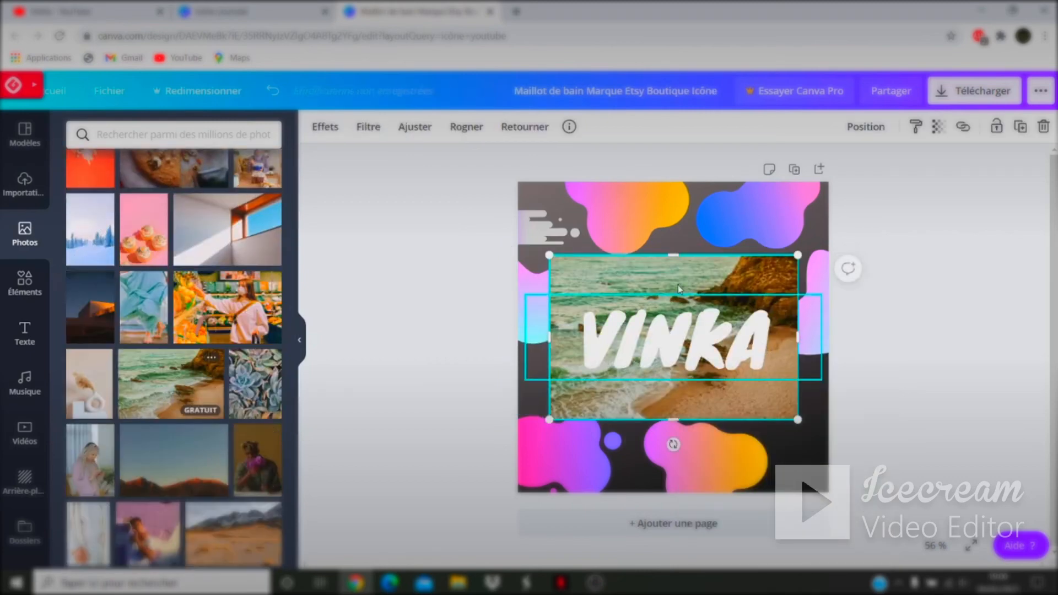
pyautogui.moveTo(678, 285); pyautogui.dragTo(624, 199)
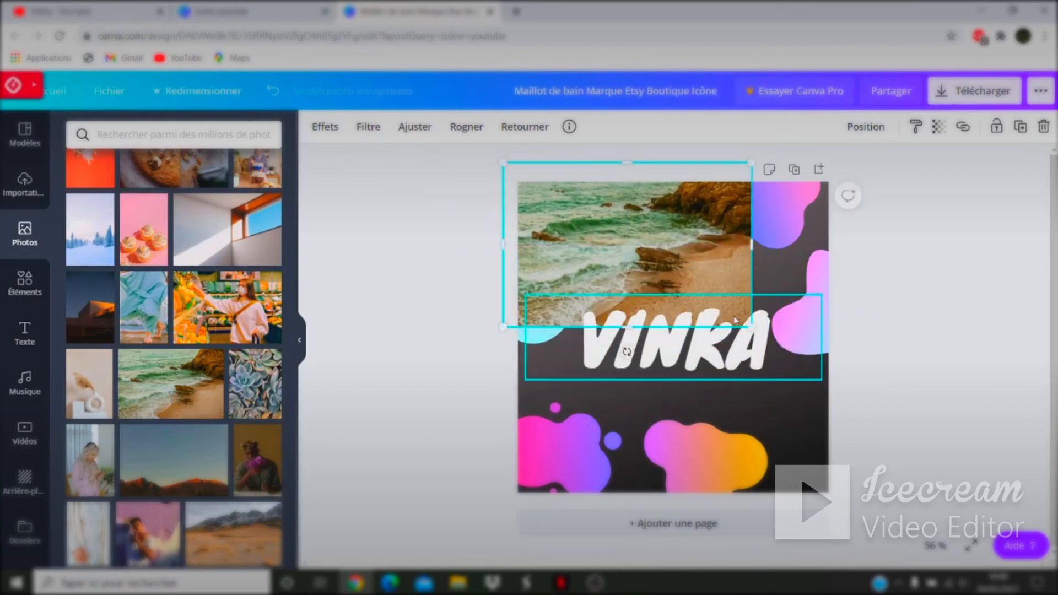
pyautogui.moveTo(752, 327); pyautogui.dragTo(992, 487)
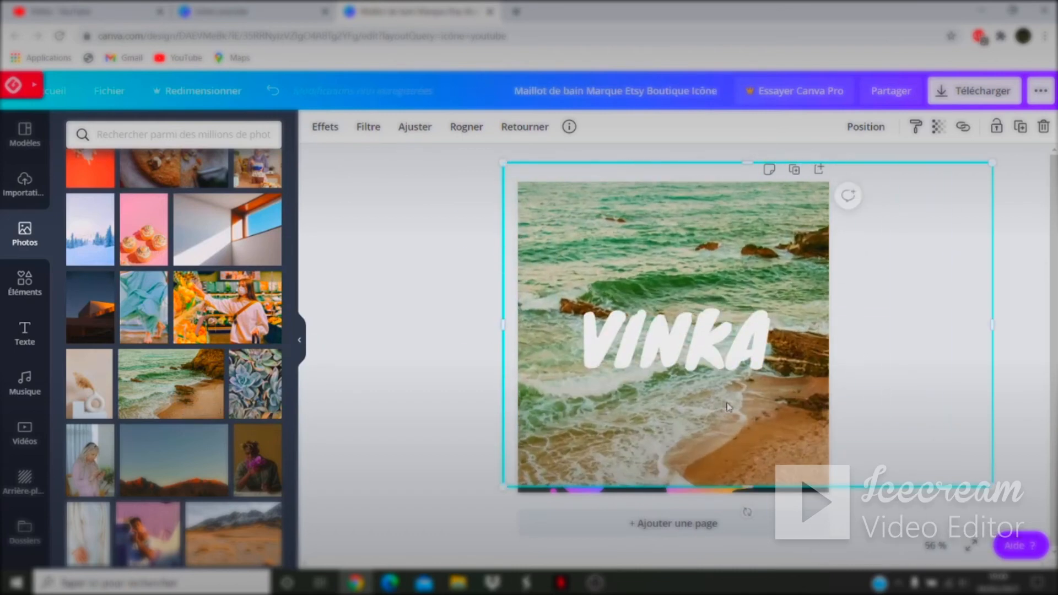
pyautogui.moveTo(726, 400); pyautogui.dragTo(595, 419)
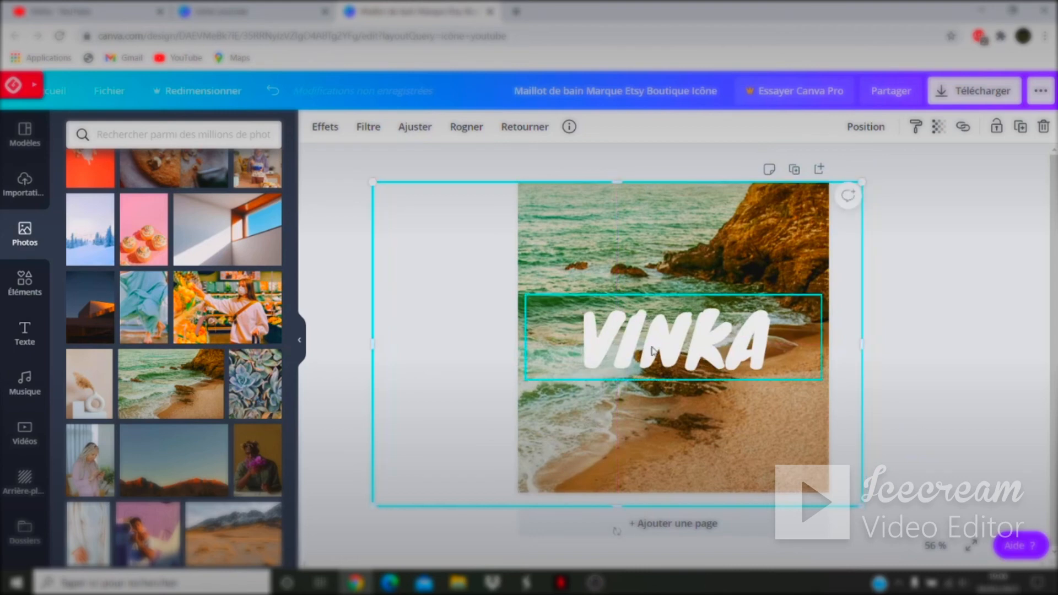
pyautogui.click(650, 338)
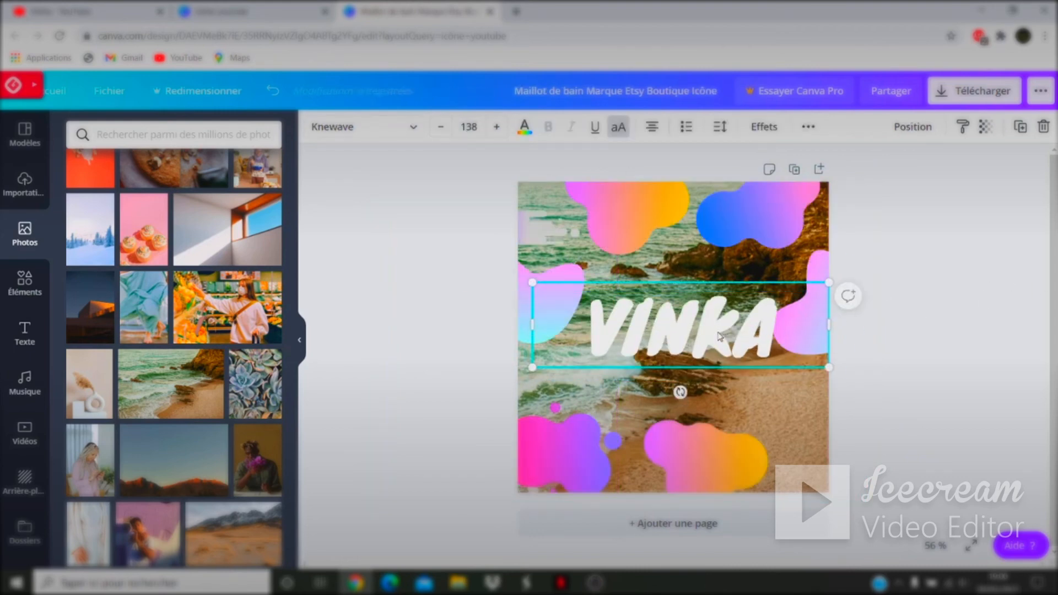
# Move the VINKA text slightly down and left, and remove the background image to leave the plain background colour.
pyautogui.moveTo(718, 336); pyautogui.dragTo(704, 357)
pyautogui.rightClick(702, 282)
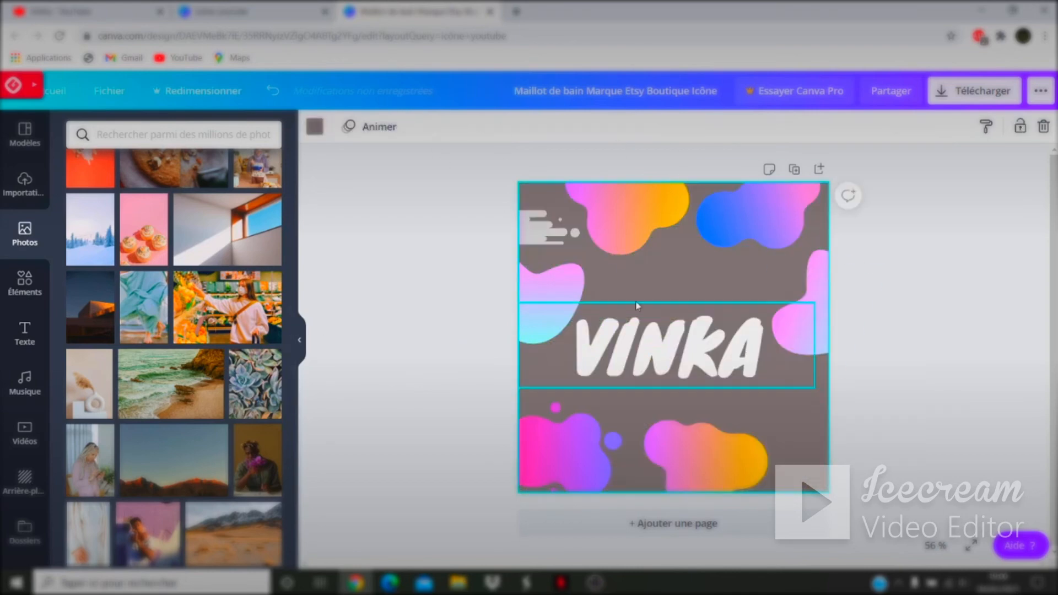
pyautogui.click(832, 272)
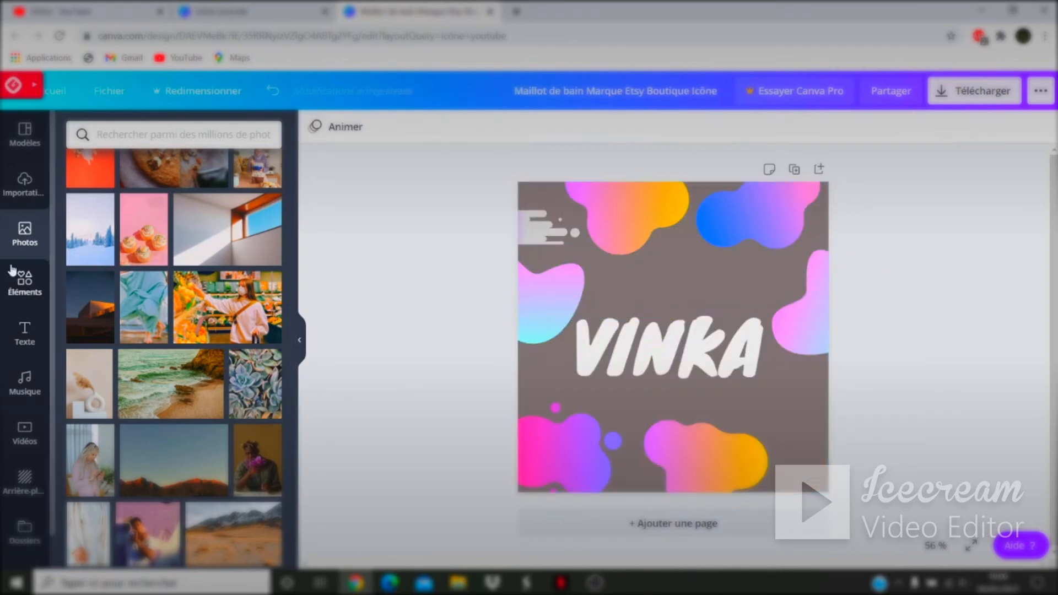
pyautogui.click(25, 334)
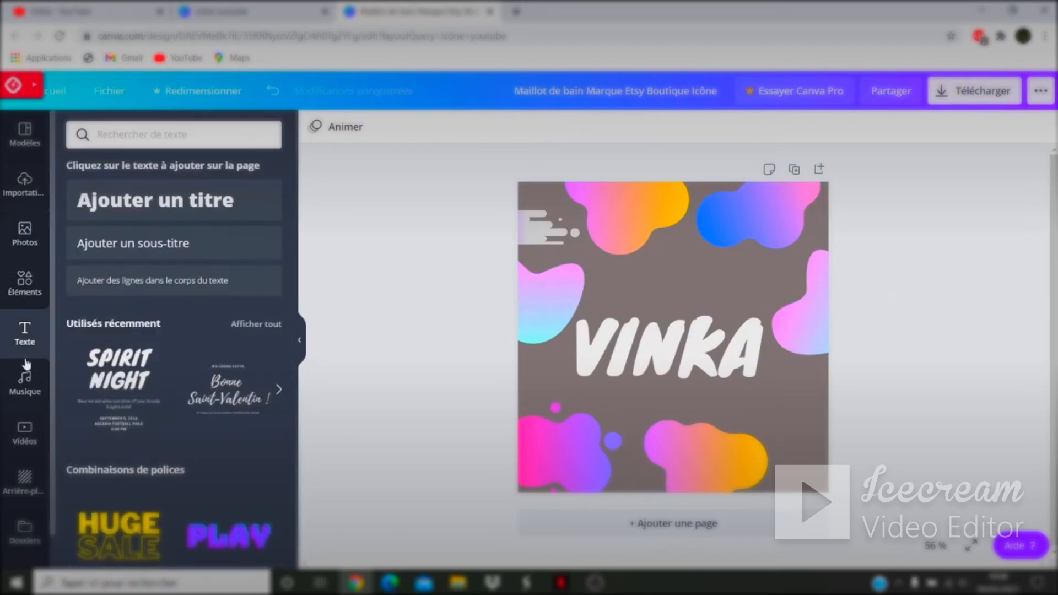
pyautogui.click(25, 378)
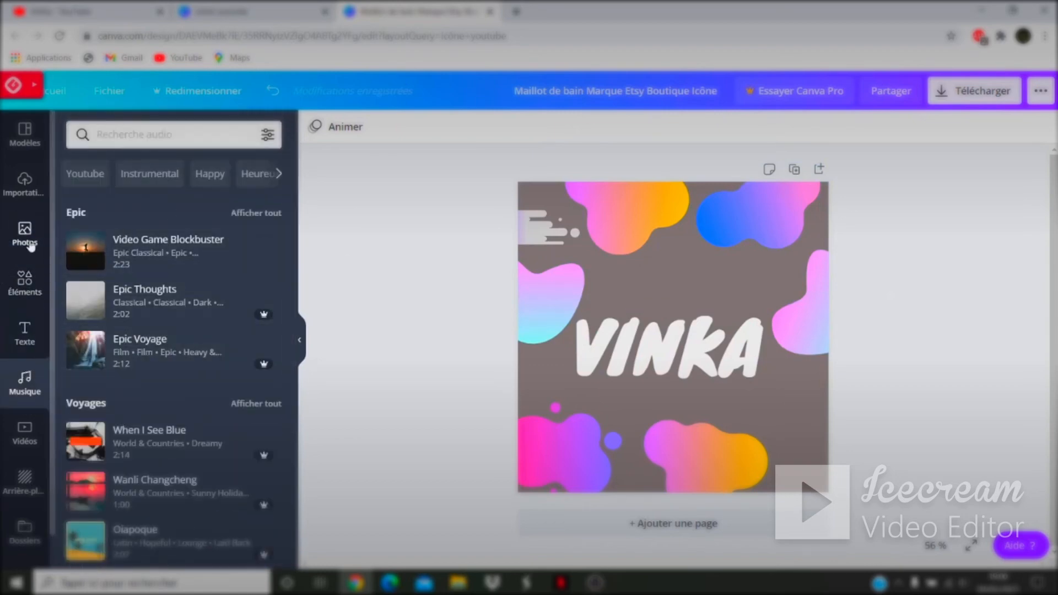
pyautogui.click(26, 237)
pyautogui.click(25, 185)
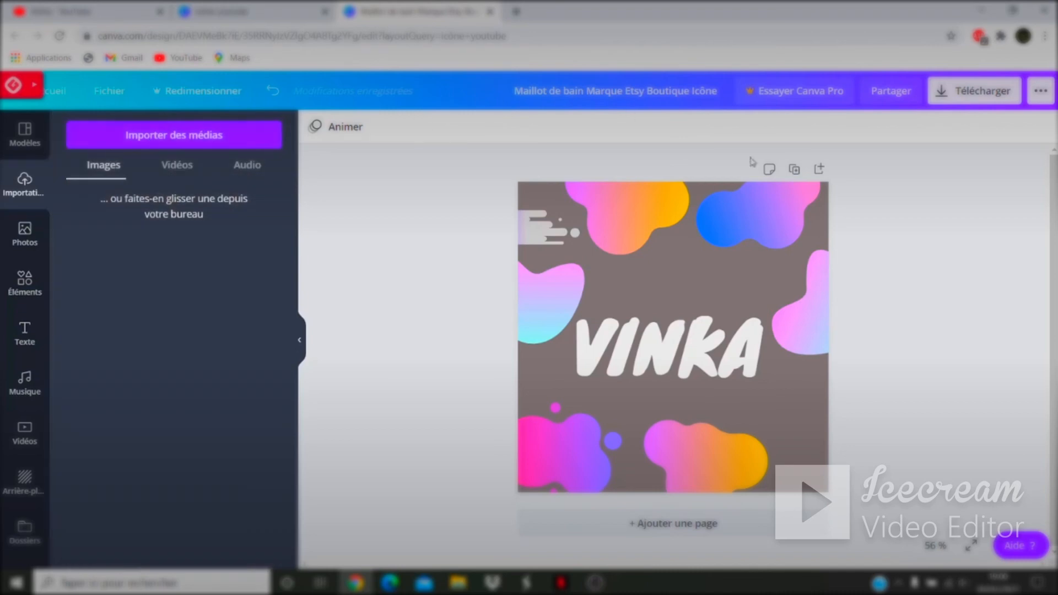
pyautogui.click(24, 135)
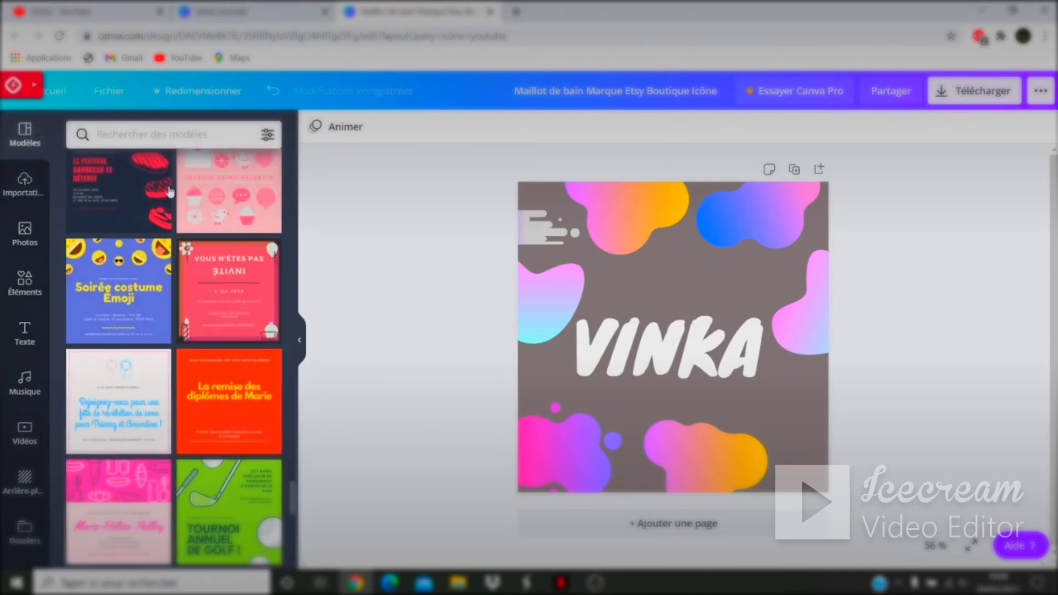
pyautogui.scroll(-10, 95, 257)
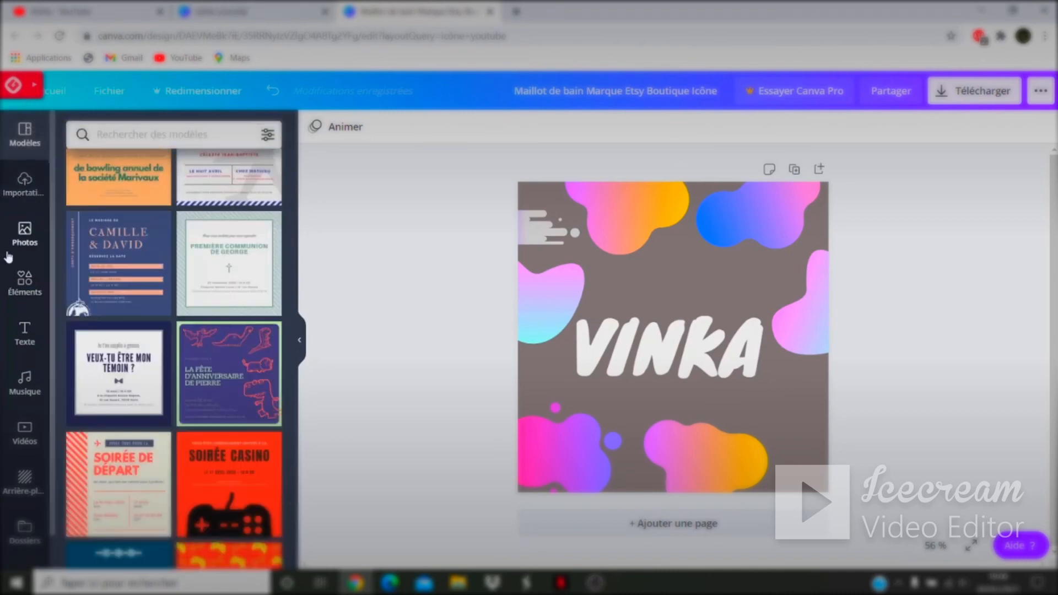
pyautogui.click(36, 380)
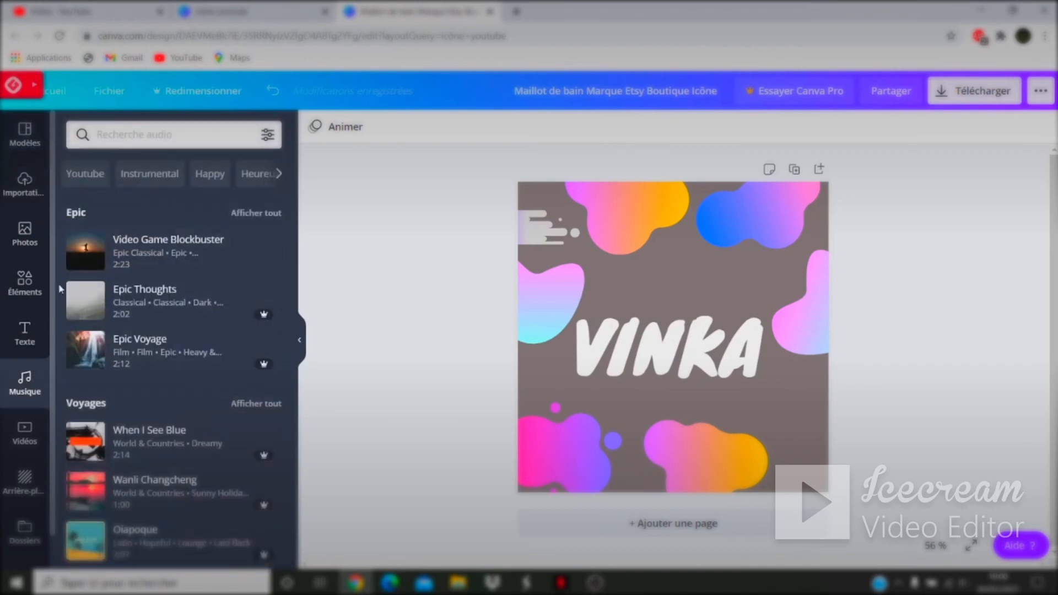
pyautogui.click(31, 329)
# Clear the Dégradés search in the elements library and search for Youtube graphics.
pyautogui.click(25, 282)
pyautogui.scroll(-3, 182, 196)
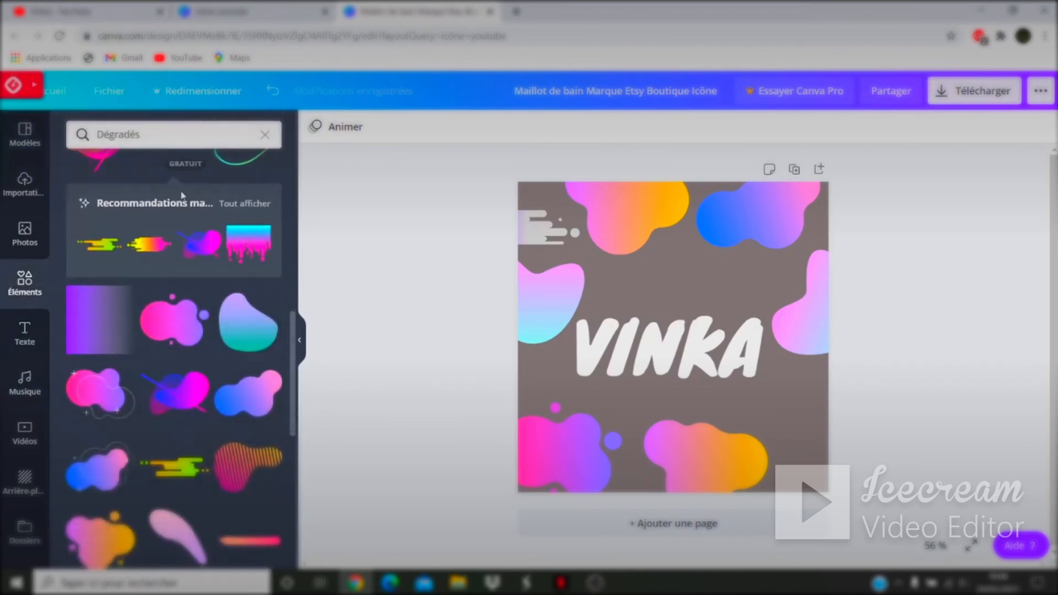
pyautogui.scroll(5, 198, 182)
pyautogui.click(265, 135)
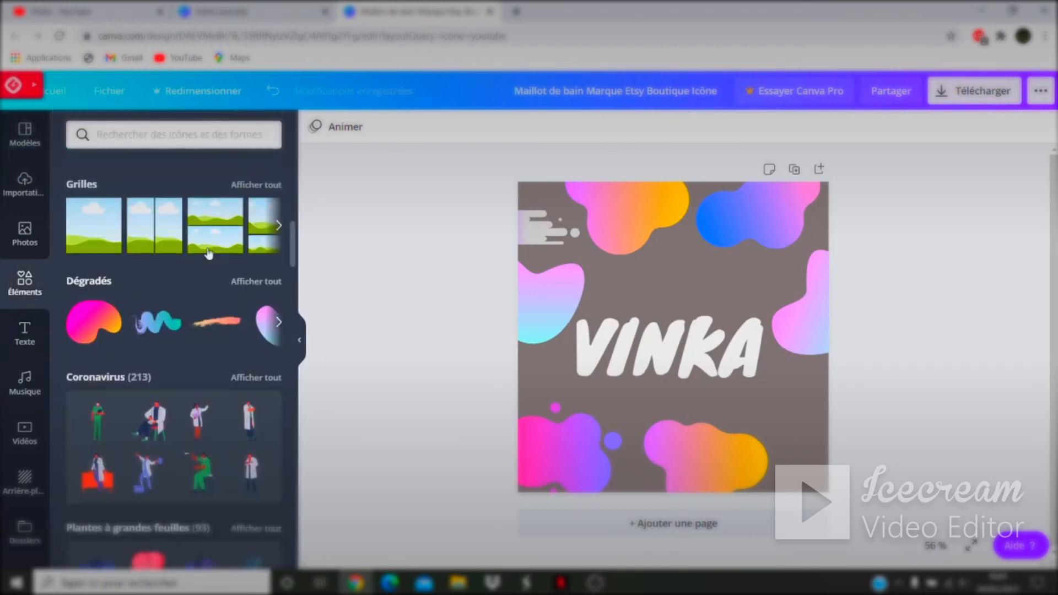
pyautogui.scroll(-7, 209, 254)
pyautogui.click(185, 145)
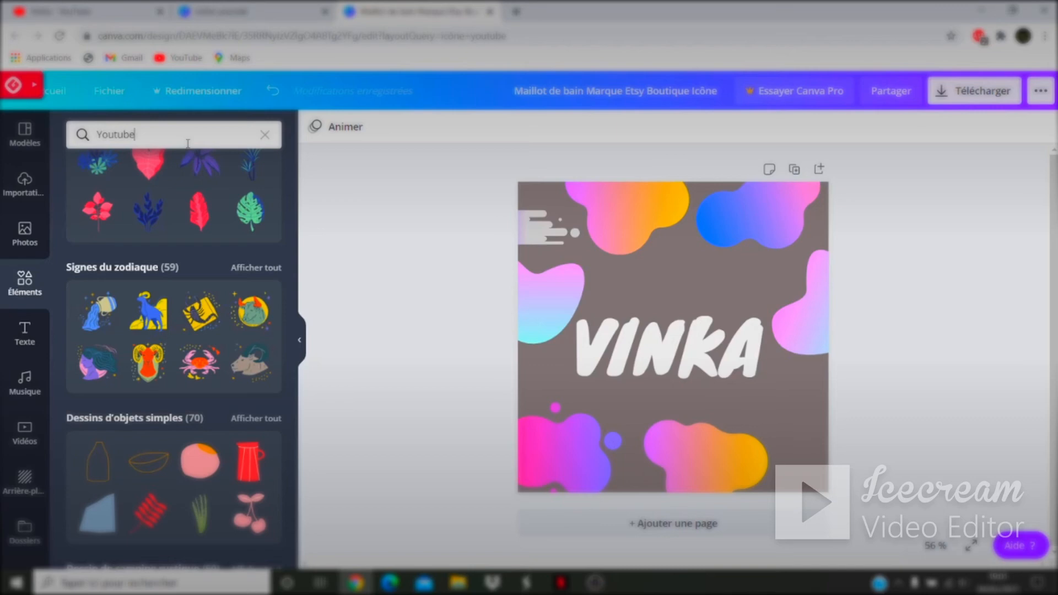
pyautogui.press('Return')
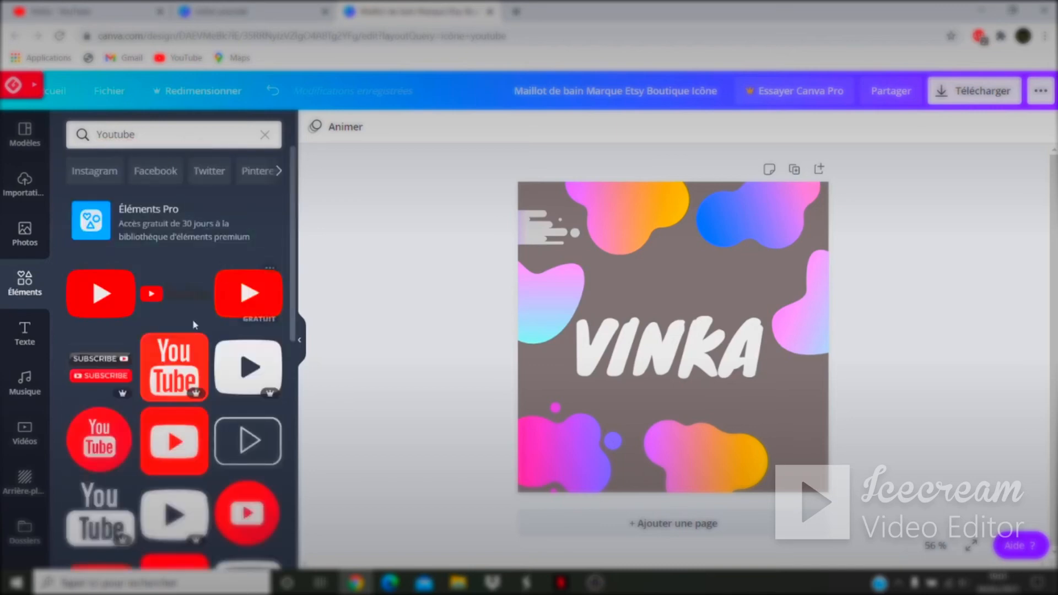